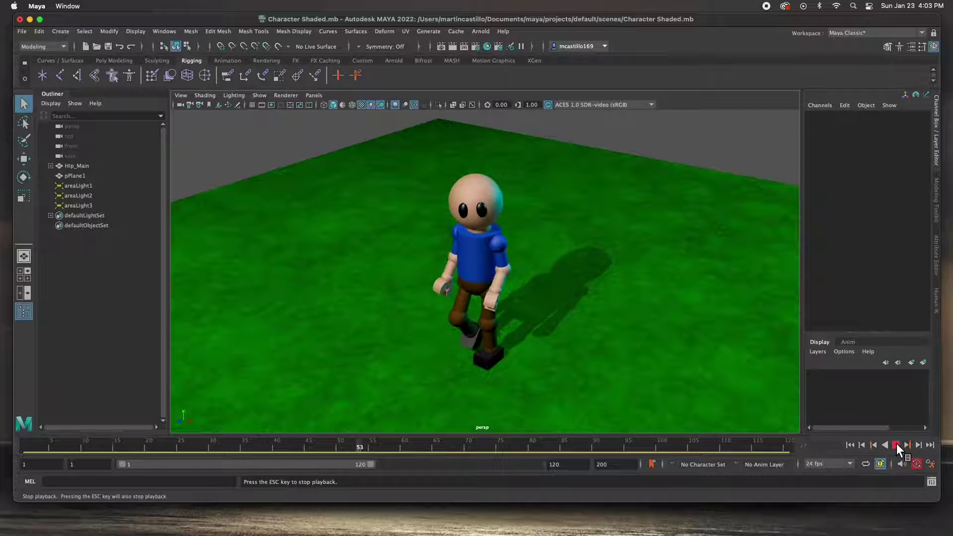
Step: Stop the walk animation playback and open the Character Transforms.mb scene
click(897, 444)
click(23, 32)
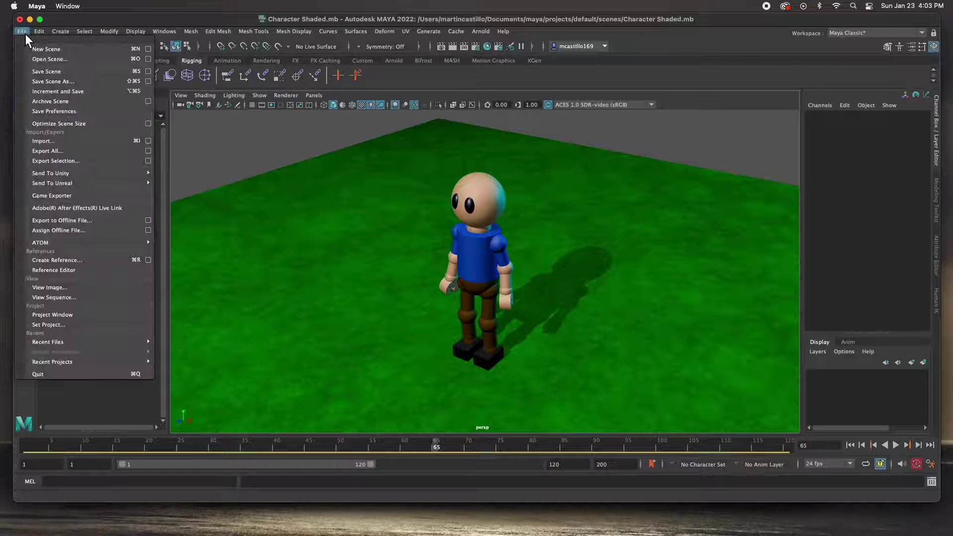
click(429, 278)
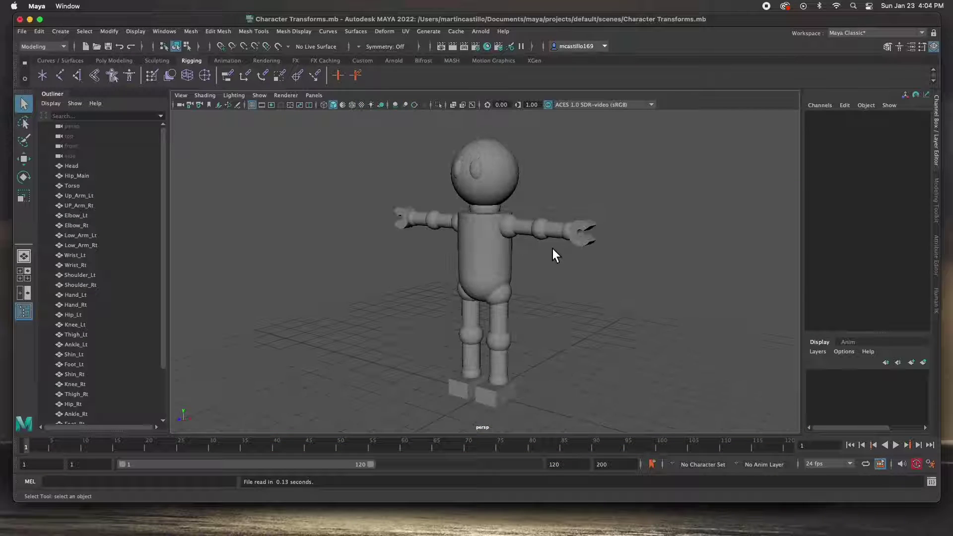
Step: Select all the character's body parts together to examine their names and shared transform values, and clear the selection
mouse_move(463, 234)
alt+mouse_down()
mouse_move(606, 236)
mouse_move(479, 231)
alt+mouse_up()
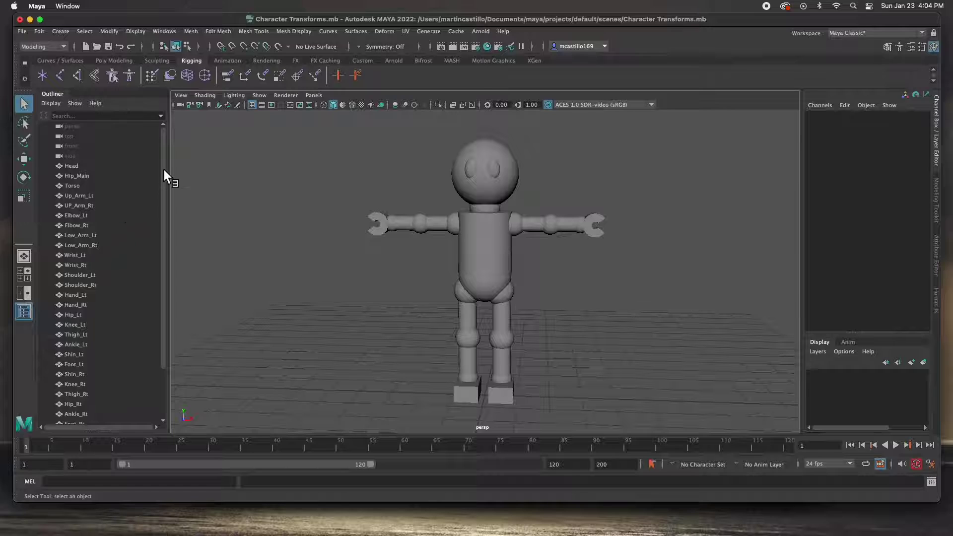
scroll(164, 176, down, 2)
drag(374, 136, 642, 389)
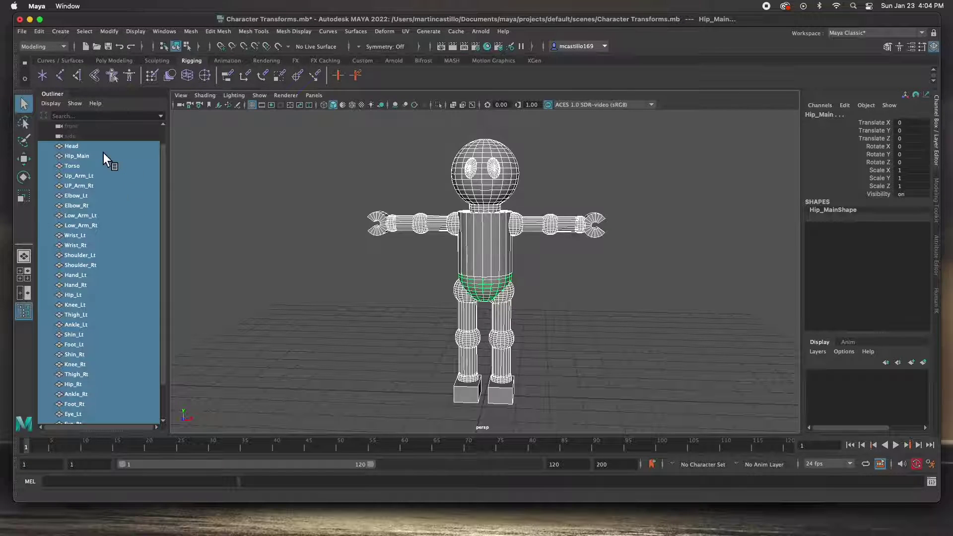
drag(74, 315, 74, 348)
click(345, 260)
key(5)
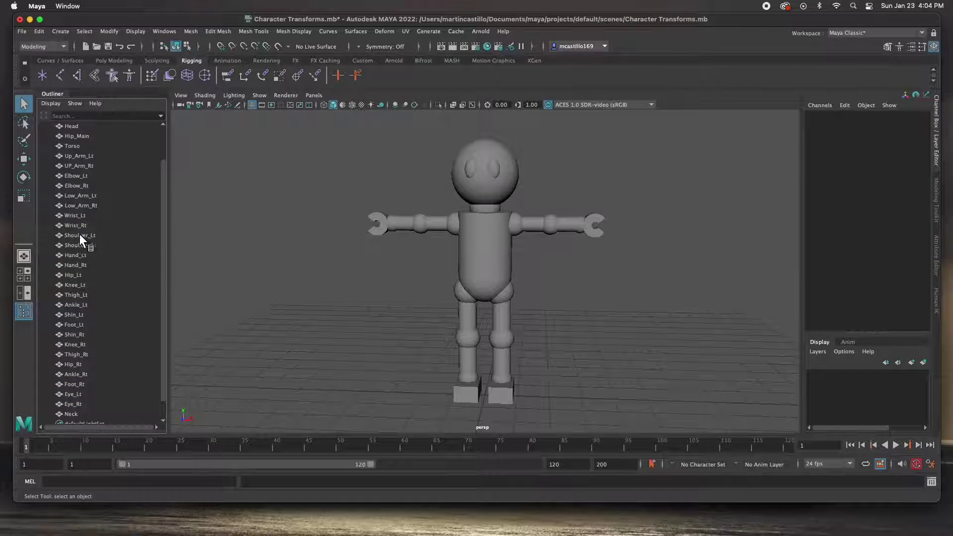
drag(344, 144, 650, 390)
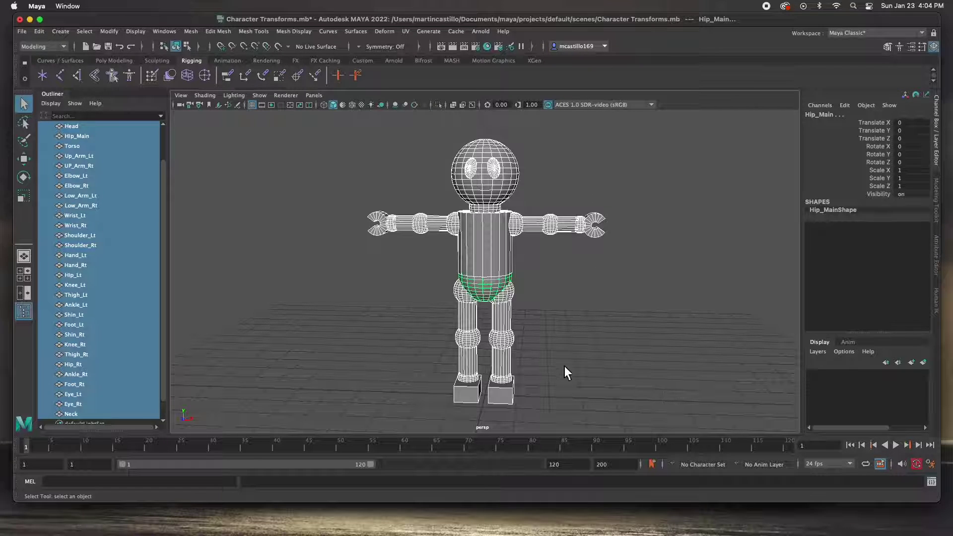
click(550, 302)
Step: Select the head, torso and left arm pieces one at a time to inspect their names and transforms
click(496, 192)
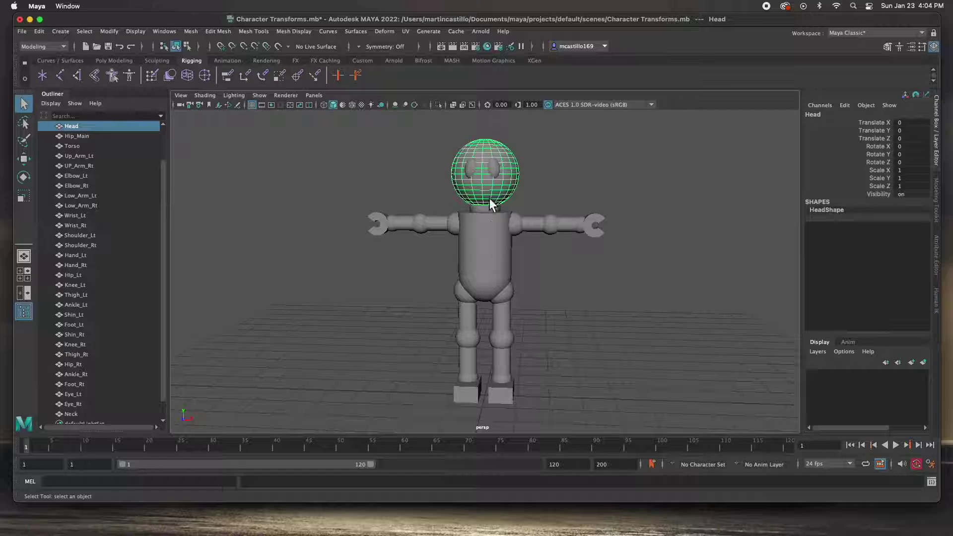
click(490, 247)
click(536, 226)
click(556, 227)
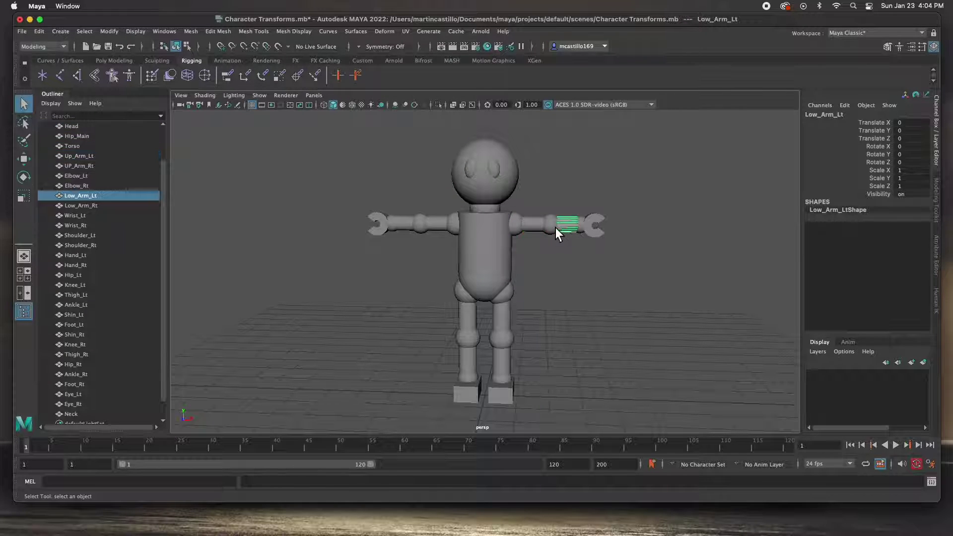
click(551, 227)
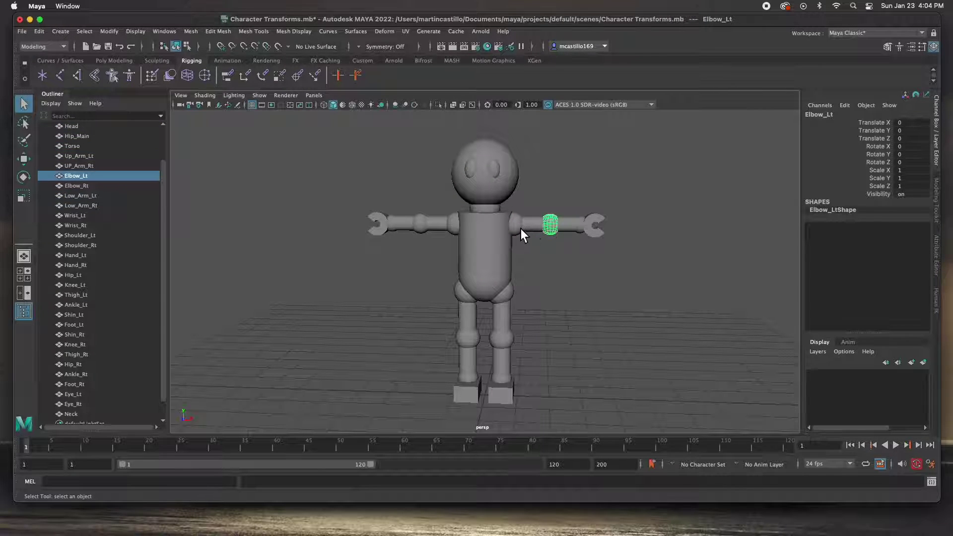
click(520, 229)
click(534, 227)
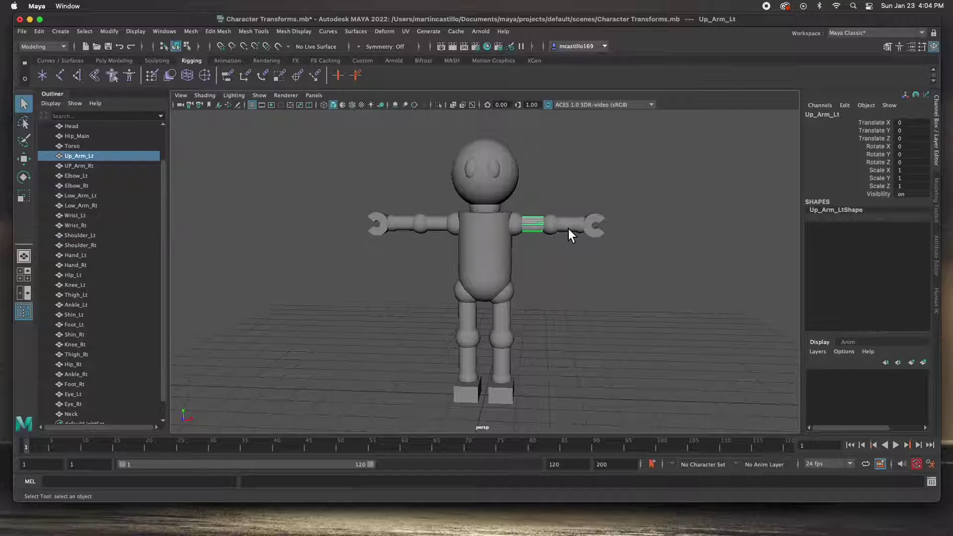
click(567, 228)
Step: Select the torso, both hands and the left foot in turn to inspect their transforms, and clear the selection
click(472, 253)
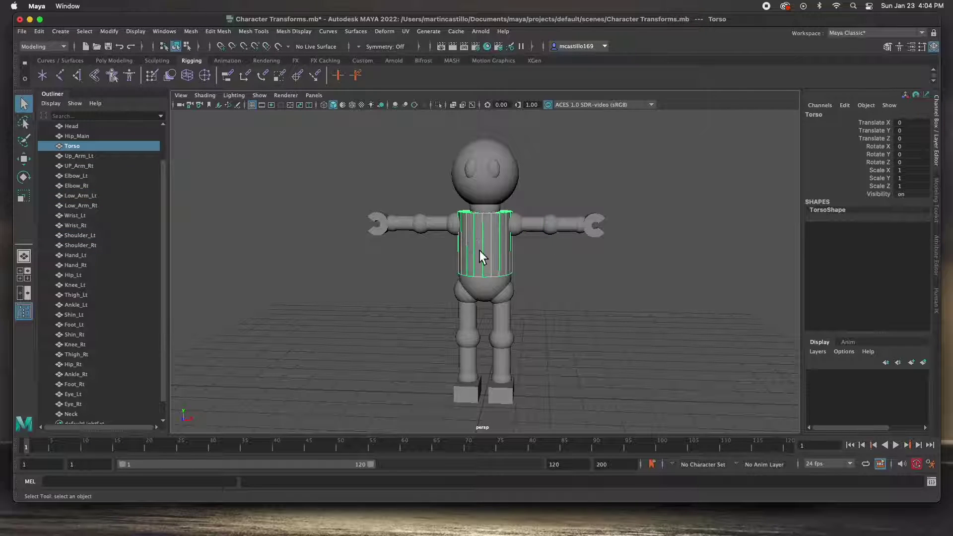
click(384, 230)
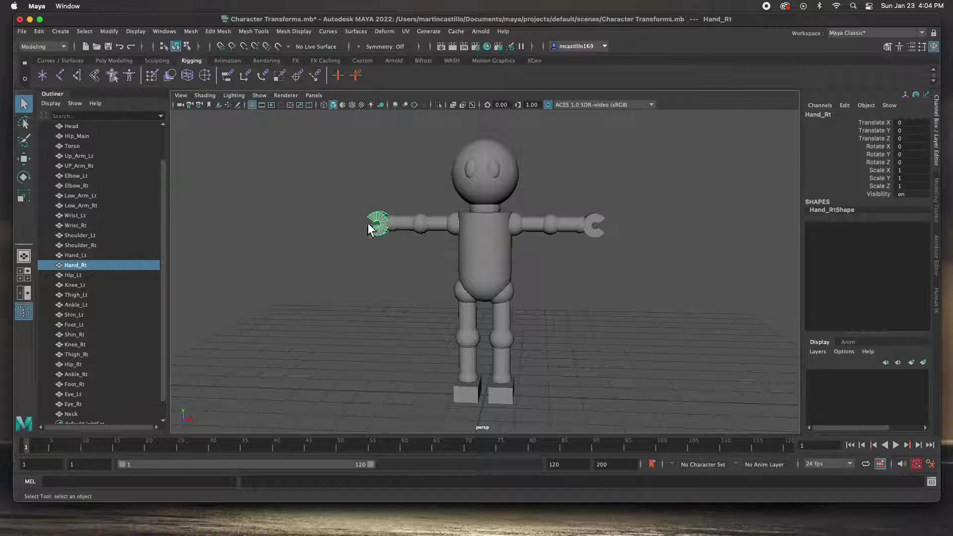
click(598, 233)
click(62, 31)
mouse_move(74, 70)
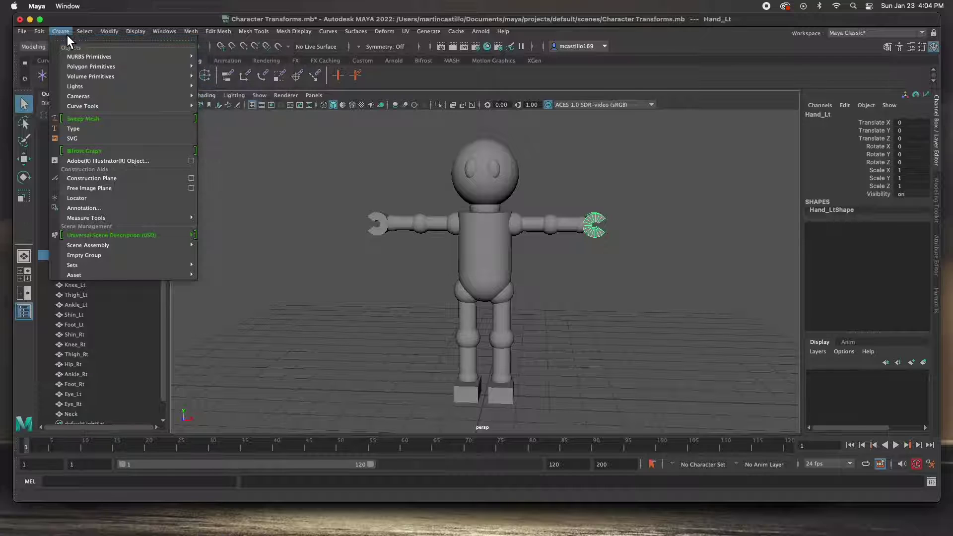
click(494, 335)
click(502, 395)
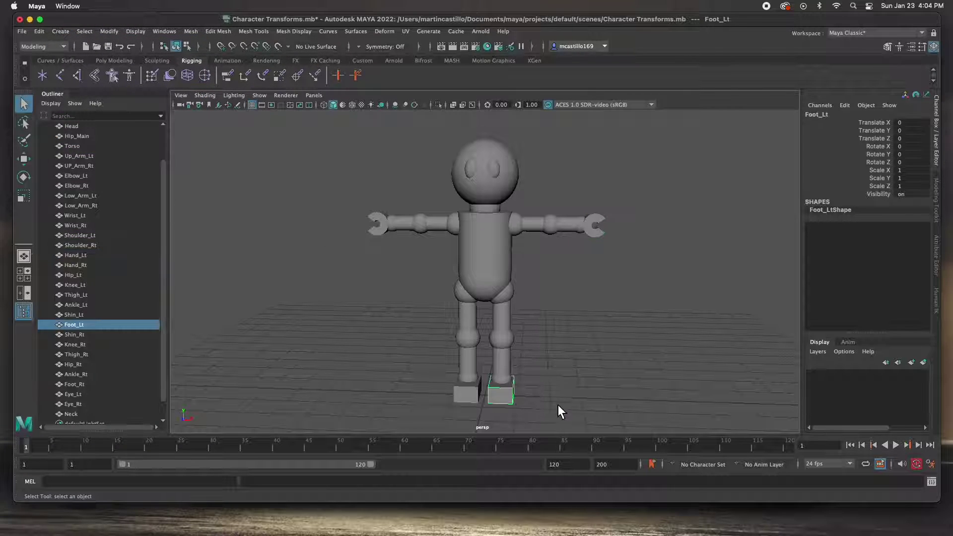
click(542, 255)
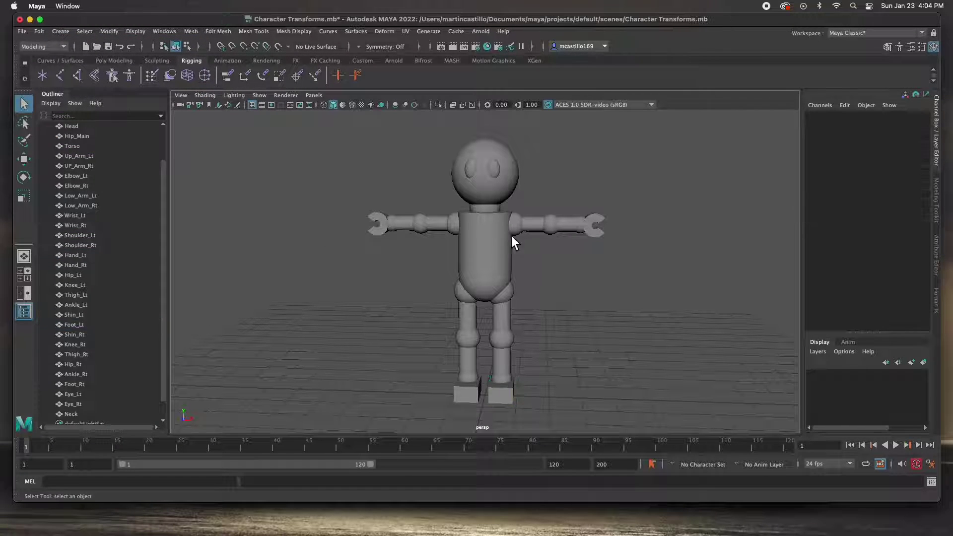
Step: Try moving the torso and the main hip sphere away from the body on opposite sides
drag(443, 224, 544, 306)
click(570, 276)
click(498, 252)
key(w)
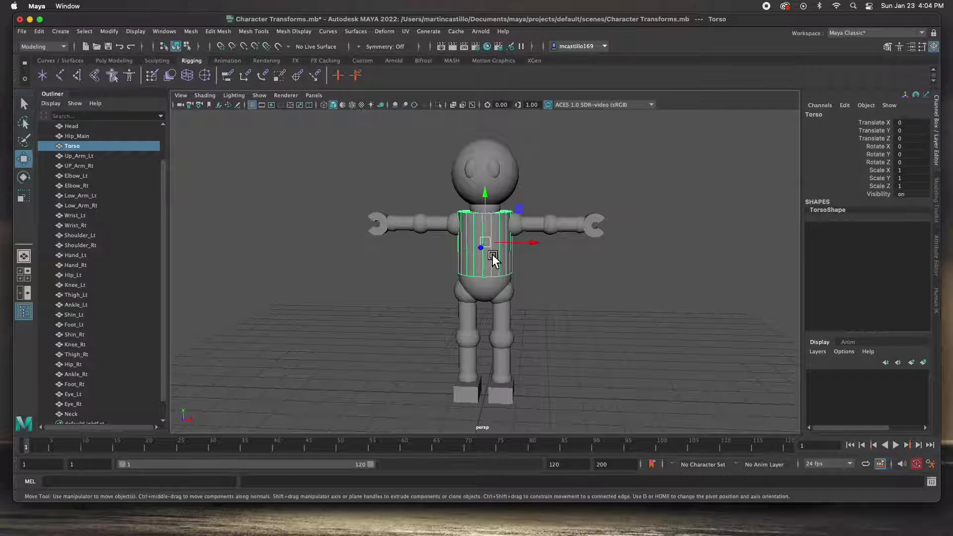
drag(490, 244, 349, 255)
click(497, 278)
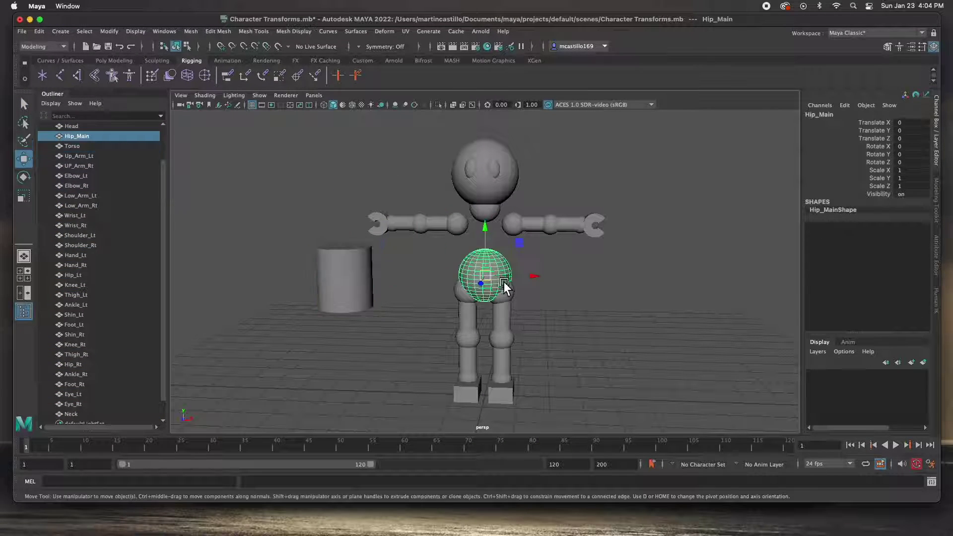
drag(493, 277, 673, 293)
click(610, 315)
mouse_move(600, 281)
alt+mouse_down()
mouse_move(543, 312)
mouse_move(498, 271)
mouse_move(597, 267)
alt+mouse_up()
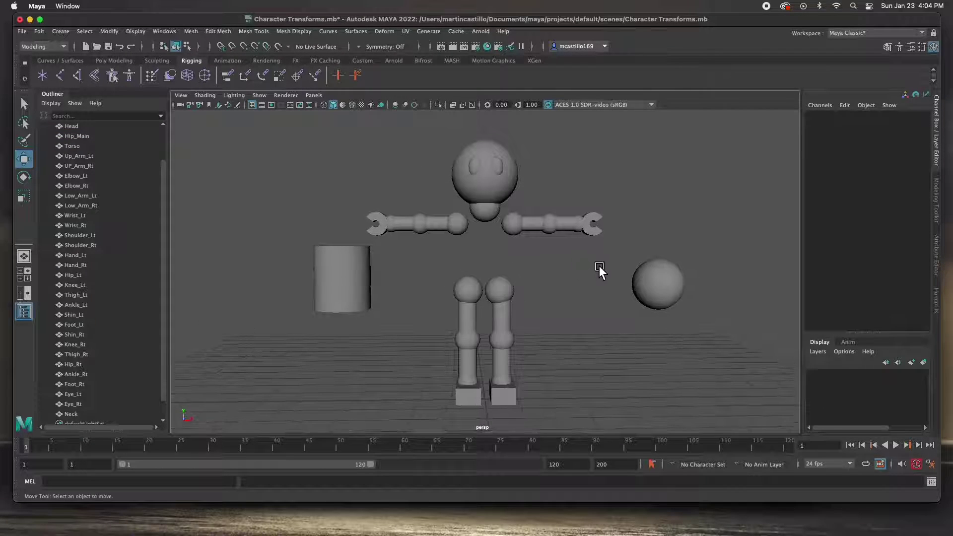
Step: Undo the torso and main hip moves, and check the whole character by selecting and deselecting all its parts
key(ctrl+z)
key(ctrl+z)
key(ctrl+z)
key(ctrl+z)
key(ctrl+z)
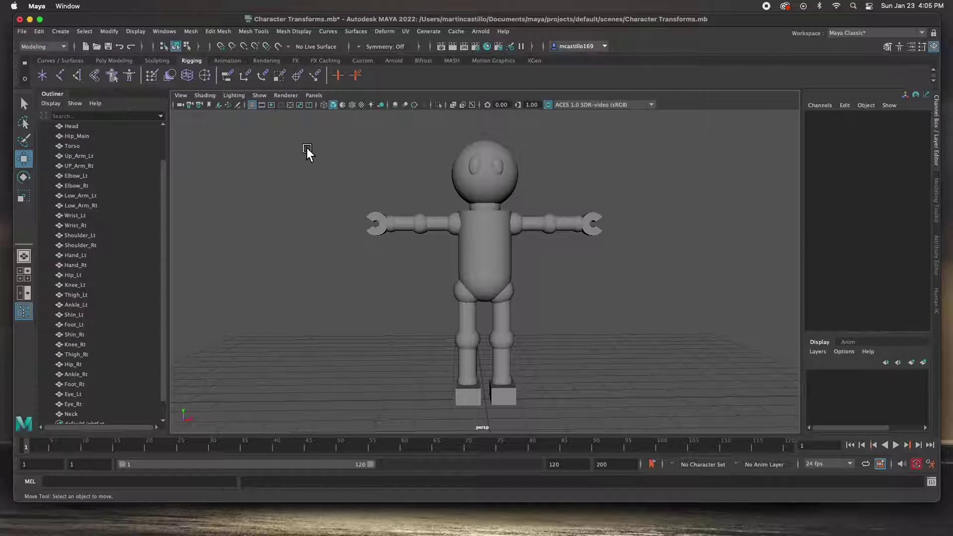
drag(299, 141, 644, 398)
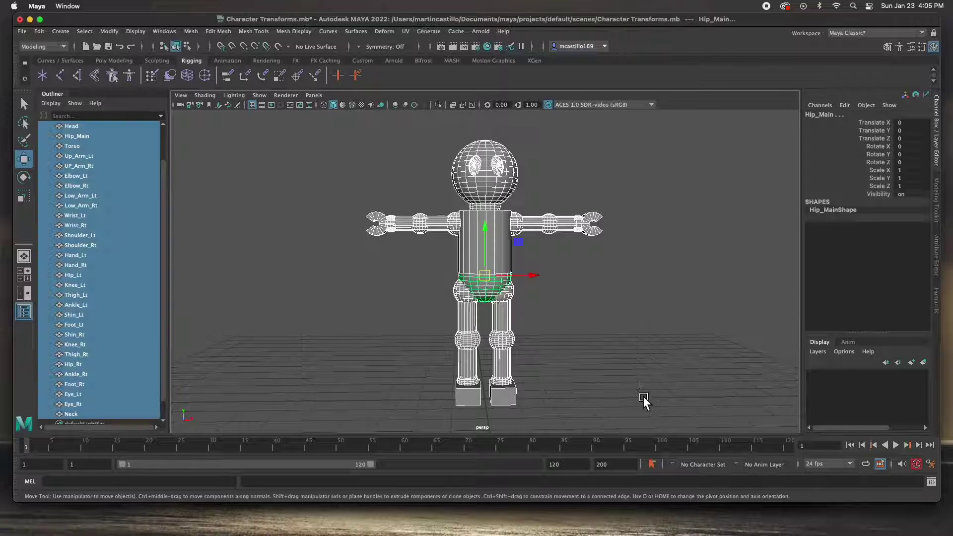
click(567, 302)
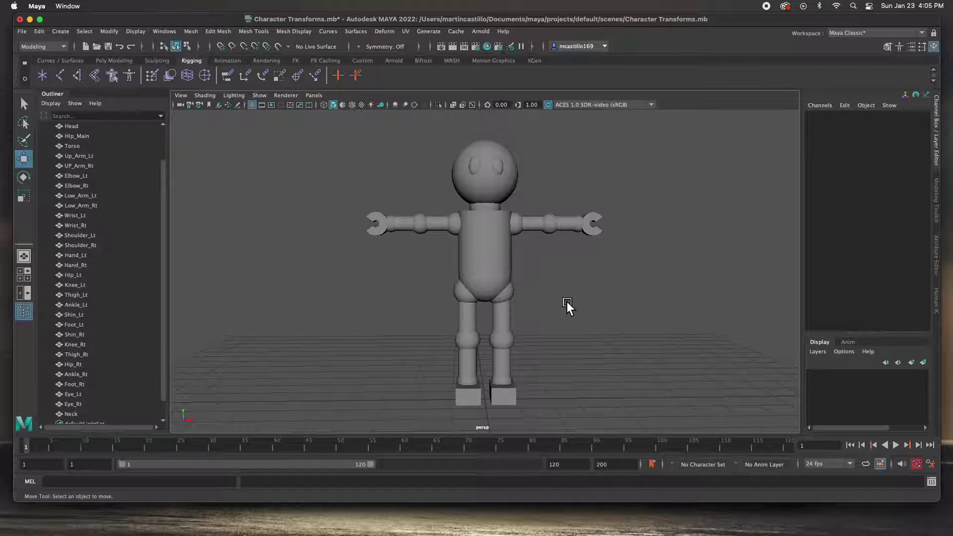
Step: Create a polygon cube and move it beside the character to about X 3.98, Y 2.45
click(101, 62)
click(59, 75)
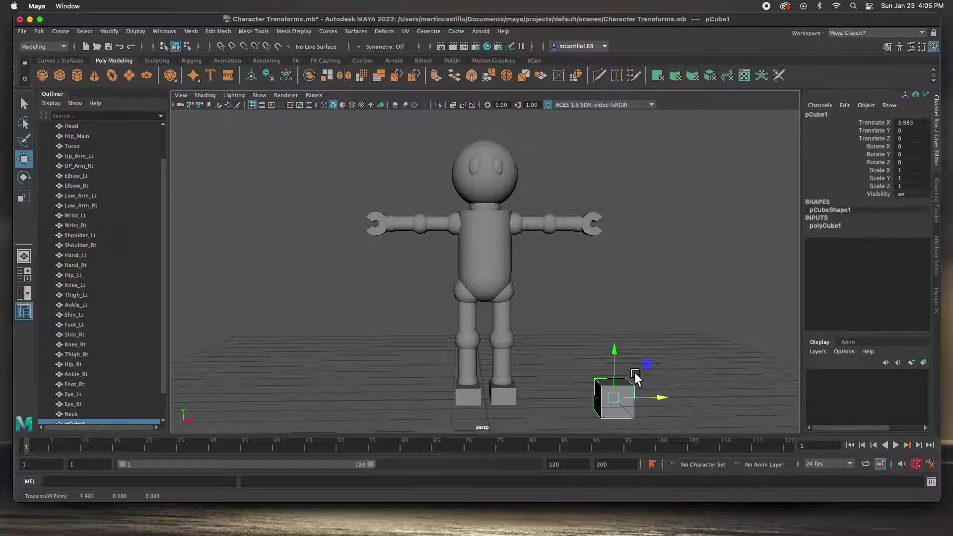
drag(617, 364, 611, 307)
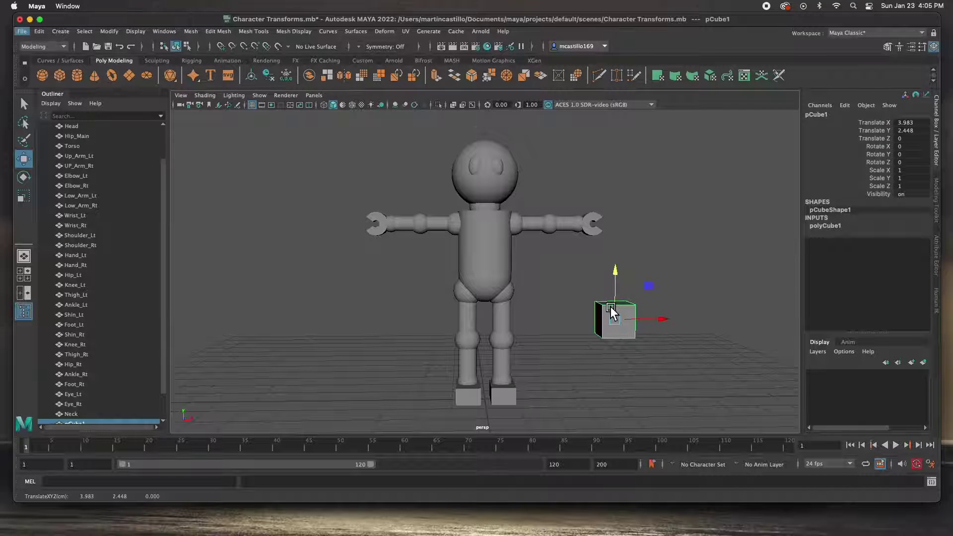
Step: Switch the cube to face selection and extrude the side face pointing away from the character to about X 5.76 cm
key(f)
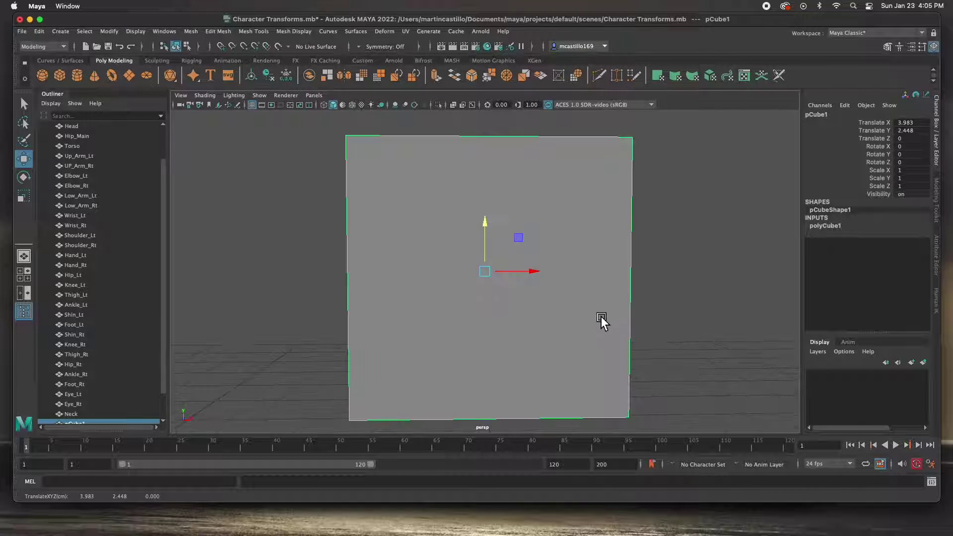
scroll(590, 317, down, 3)
alt+drag(526, 303, 498, 315)
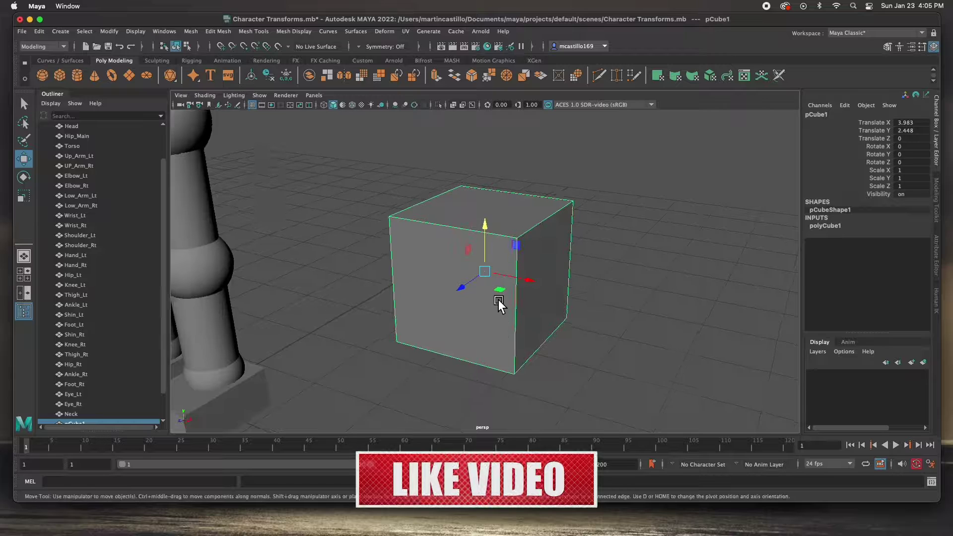
right_click(411, 253)
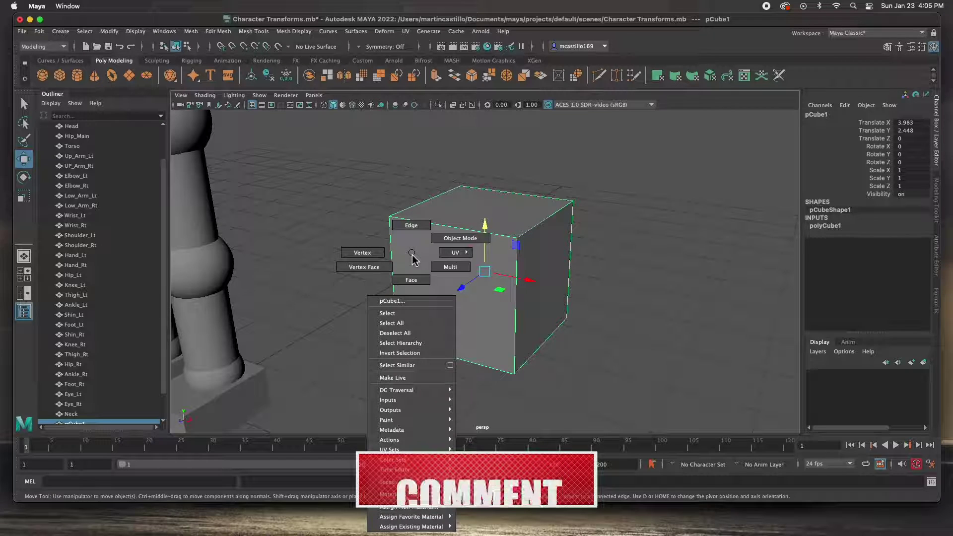
click(411, 280)
scroll(454, 317, down, 3)
click(515, 282)
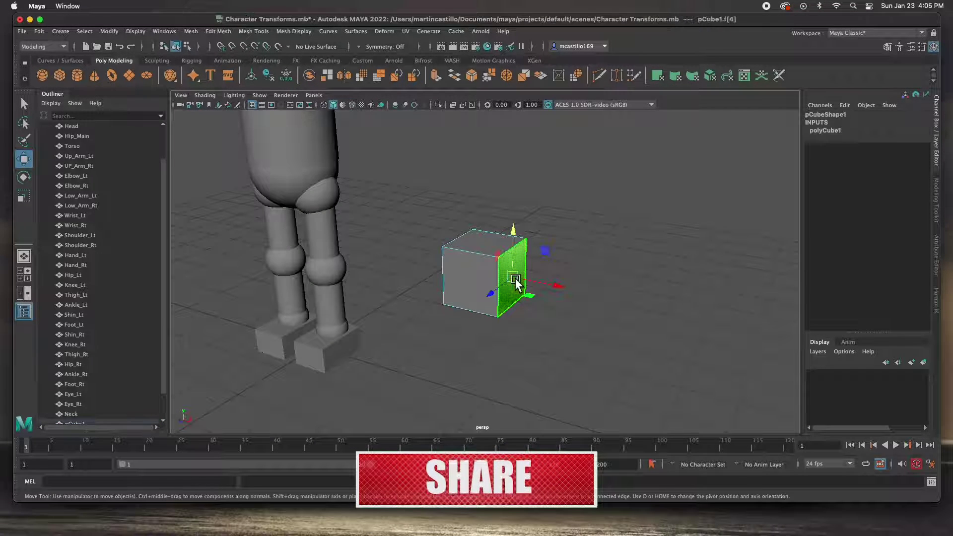
key(ctrl+e)
drag(551, 282, 640, 298)
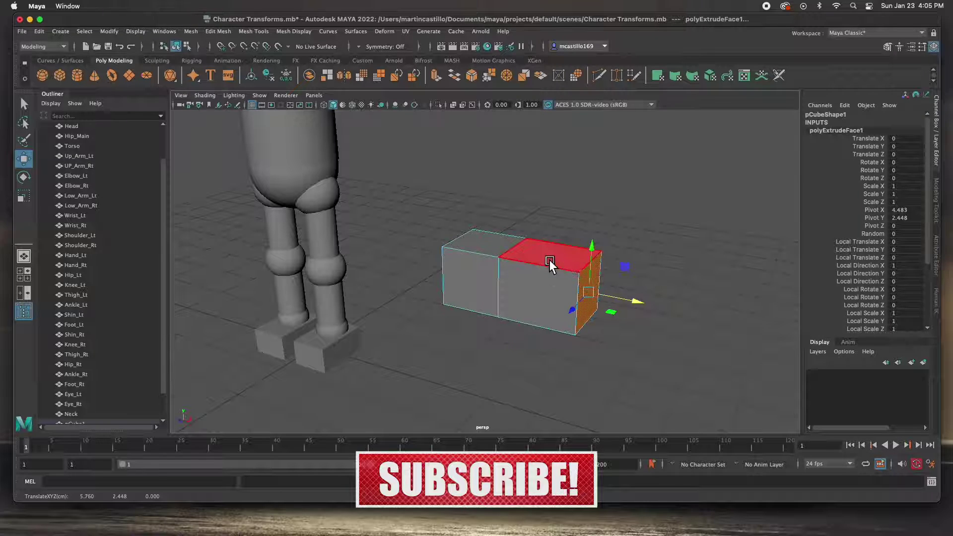
Step: Extrude the top face of the newly extruded block upward to about Y 3.63 cm
click(550, 261)
key(ctrl+e)
drag(558, 226, 557, 194)
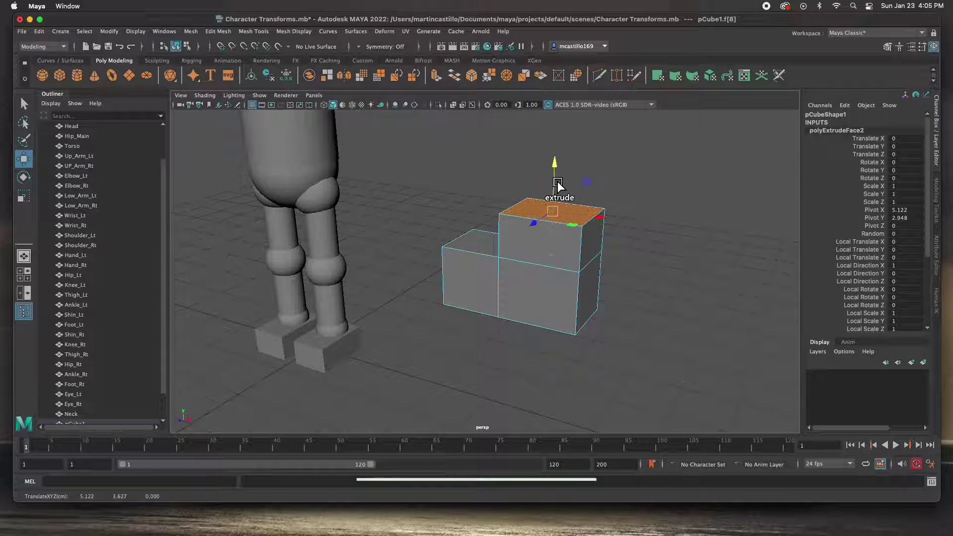
Step: Extrude the upper block's outer side face away from the character and return the cube to object mode
click(600, 241)
key(ctrl+e)
drag(629, 248, 666, 283)
right_drag(516, 253, 554, 247)
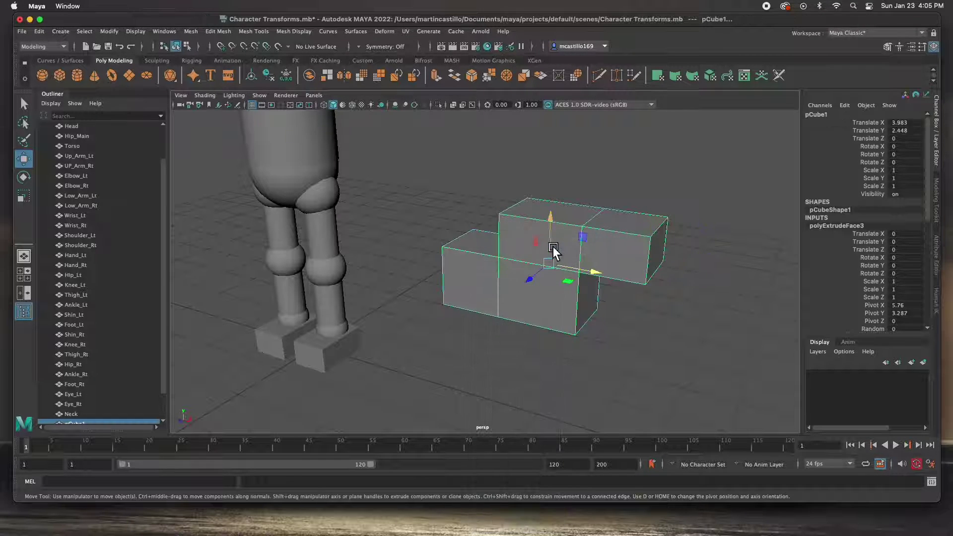
Step: Examine the extruded cube's construction history nodes, including polyExtrudeFace3 and polyTweak2, and reselect the cube
alt+drag(525, 284, 549, 280)
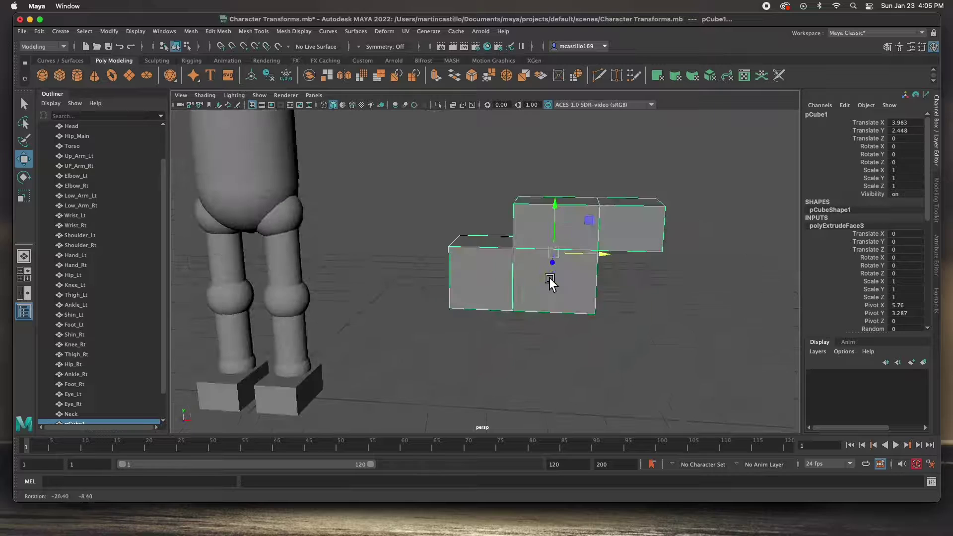
click(936, 263)
click(813, 112)
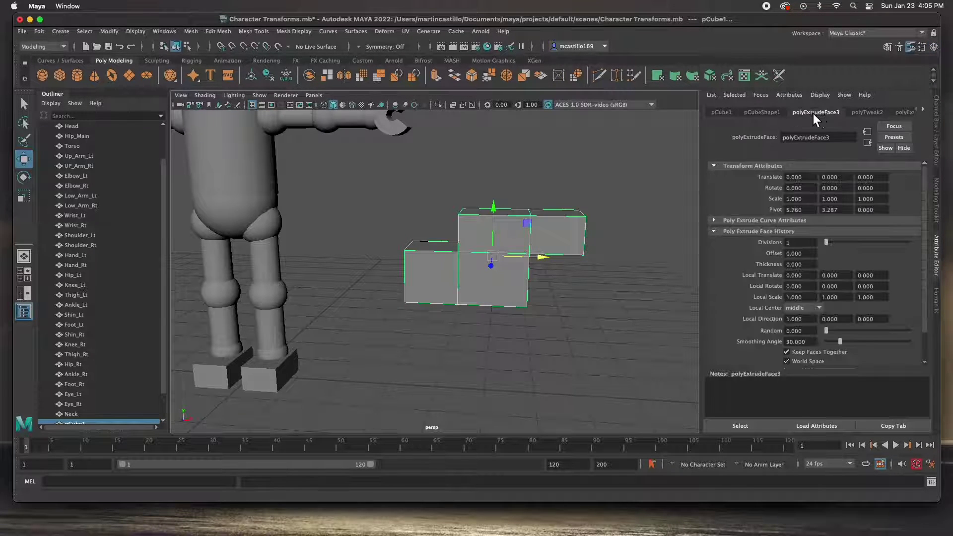
click(868, 113)
click(923, 109)
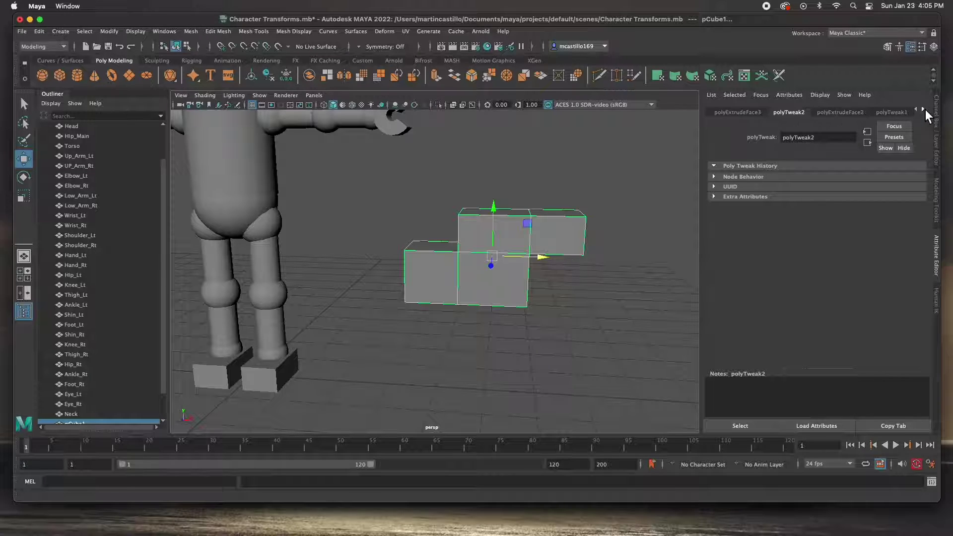
click(924, 110)
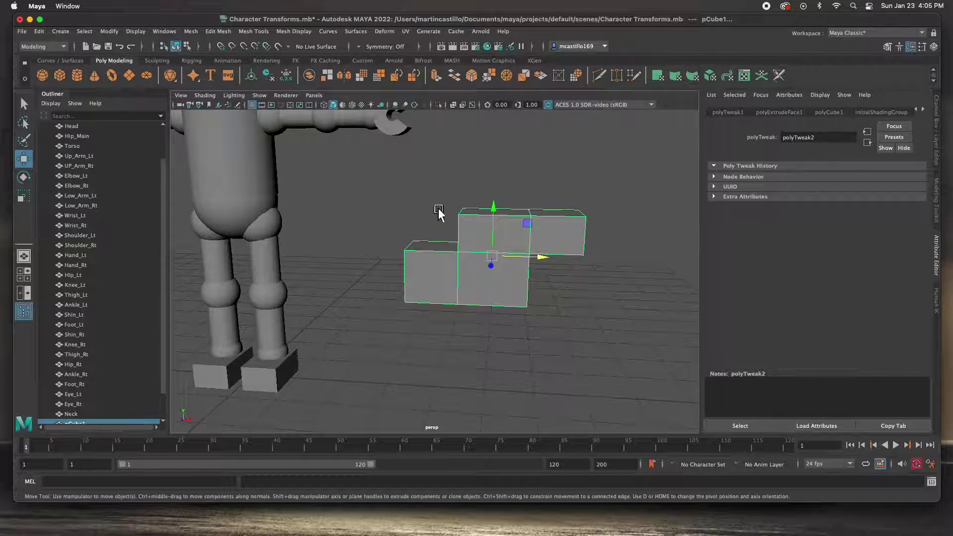
click(491, 277)
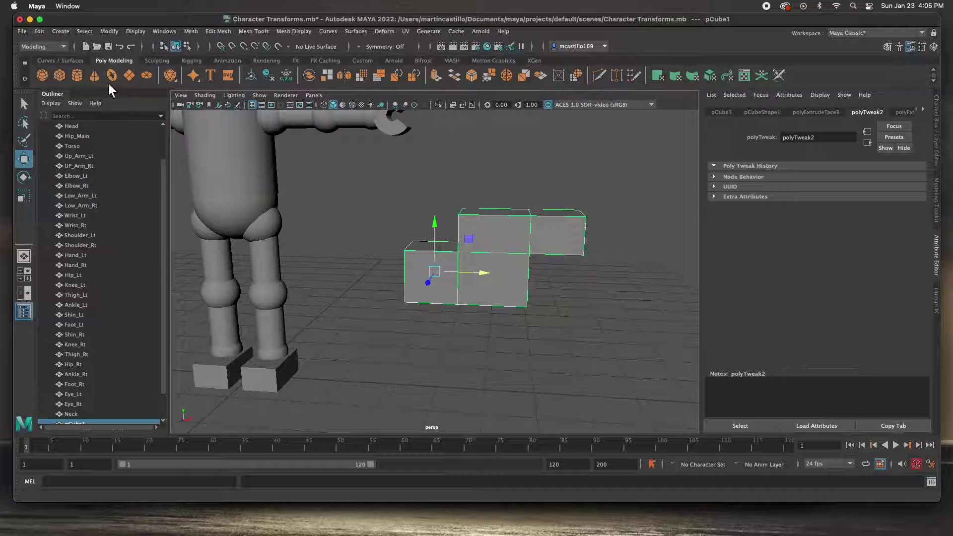
Step: Delete the construction history of the extruded cube
click(43, 34)
mouse_move(64, 151)
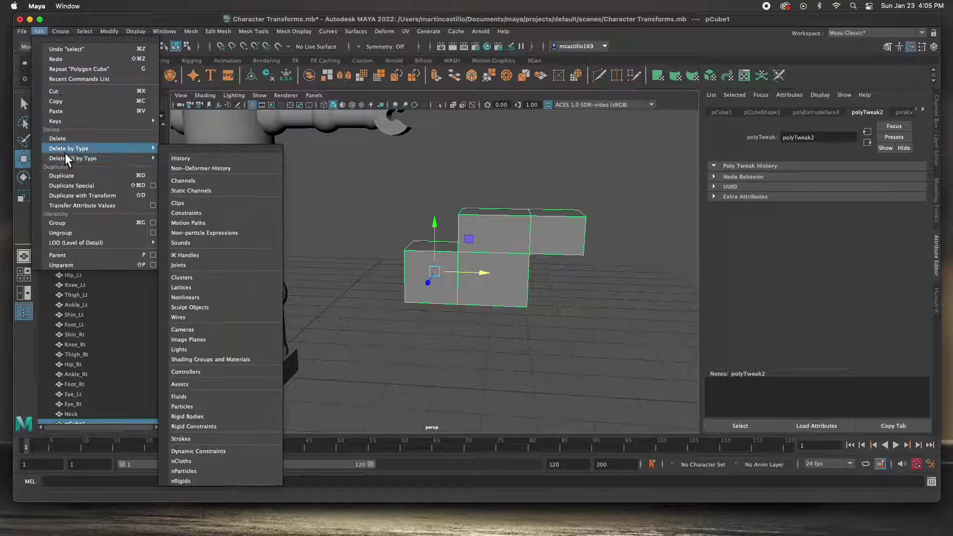
click(181, 158)
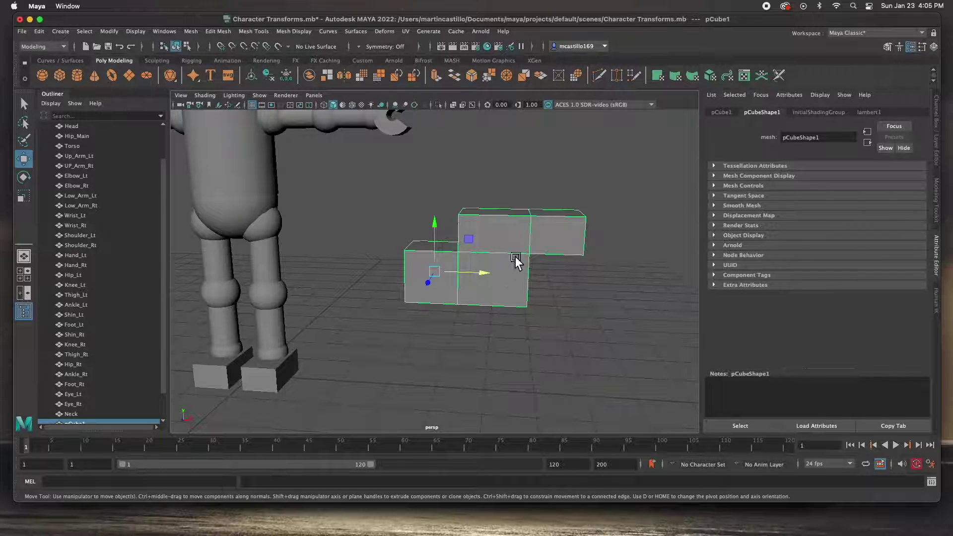
Step: Scale the cube to about 1.274 in X, 1.319 in Y and 1.073 in Z, and review its channel values
click(938, 125)
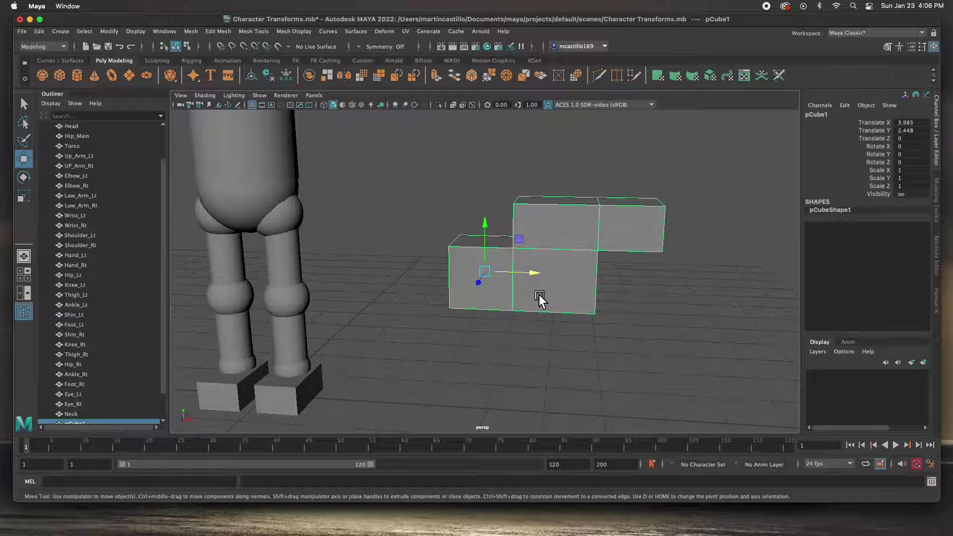
key(r)
drag(490, 279, 538, 269)
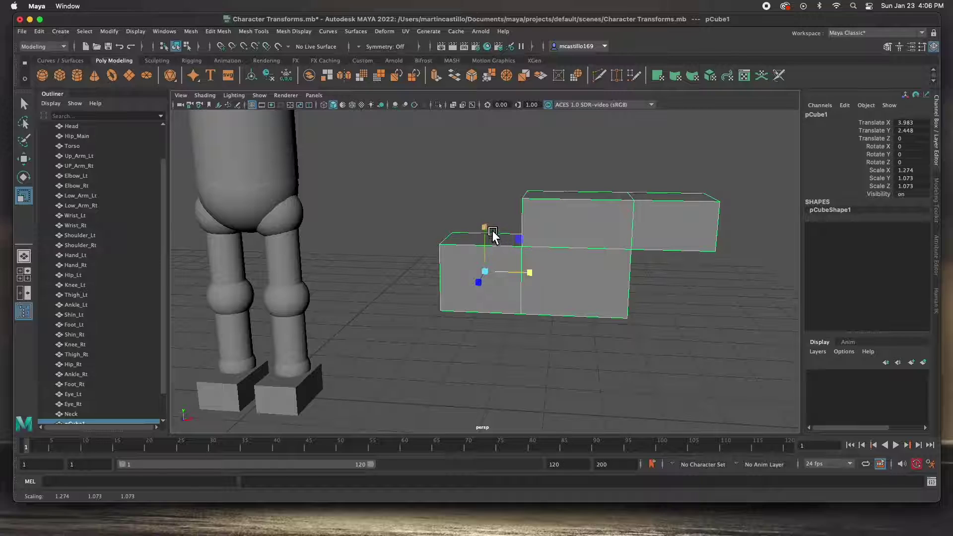
drag(485, 228, 487, 219)
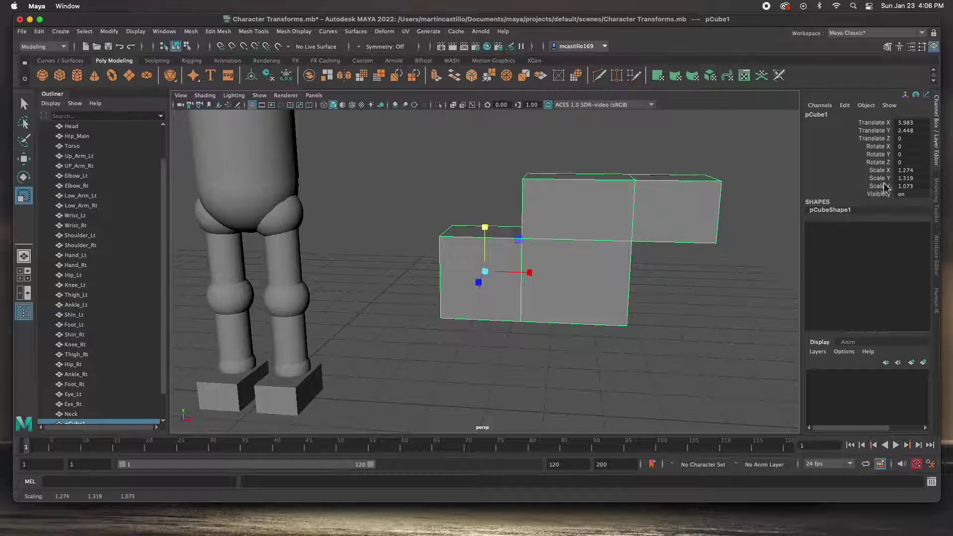
click(668, 260)
click(574, 242)
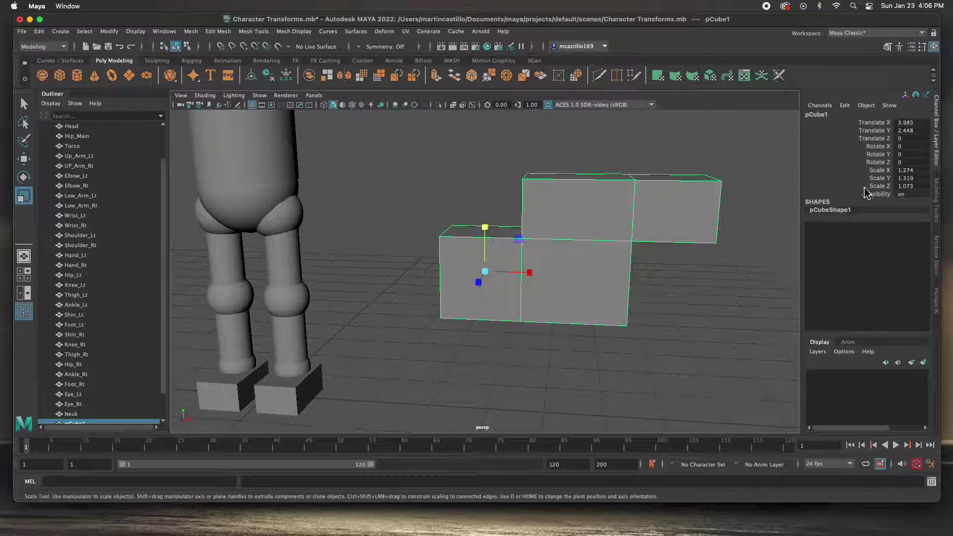
Step: Freeze the scaled cube's transformations and reselect it to check its channel values
click(114, 35)
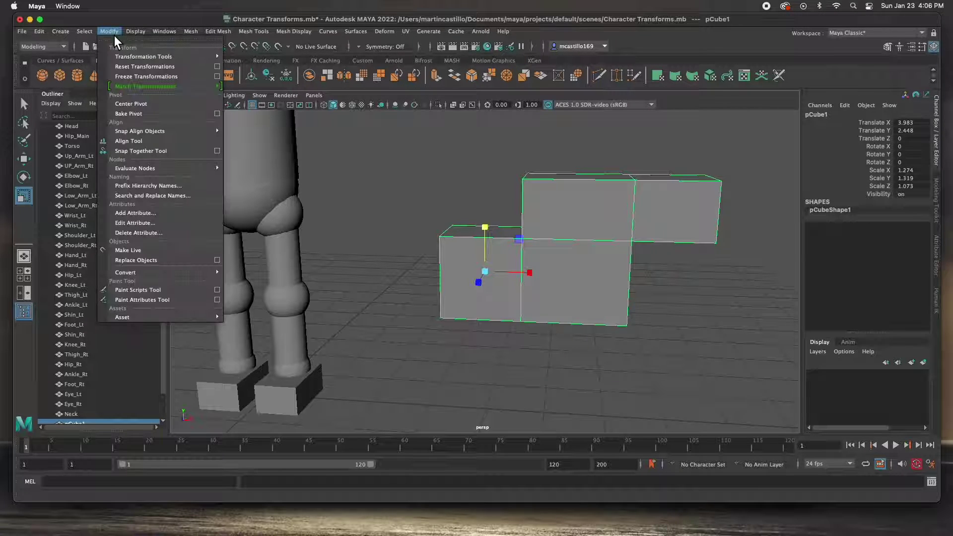
click(148, 81)
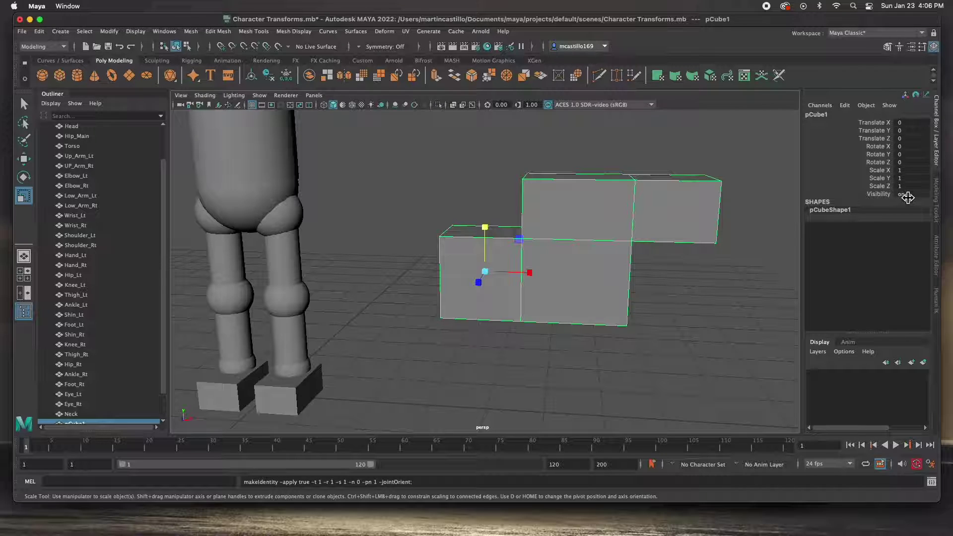
click(637, 320)
click(576, 289)
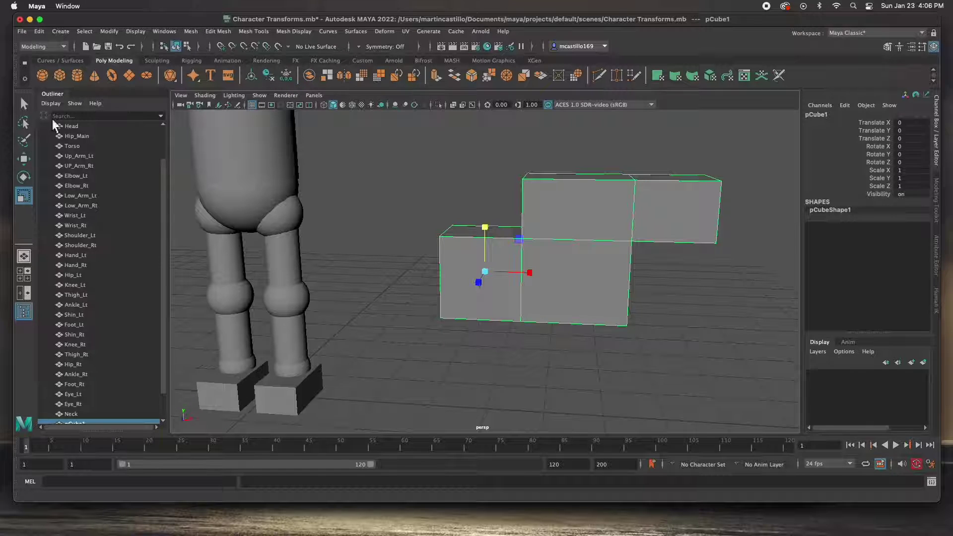
Step: Delete the cube's construction history again and inspect its remaining attribute nodes
click(39, 32)
mouse_move(52, 150)
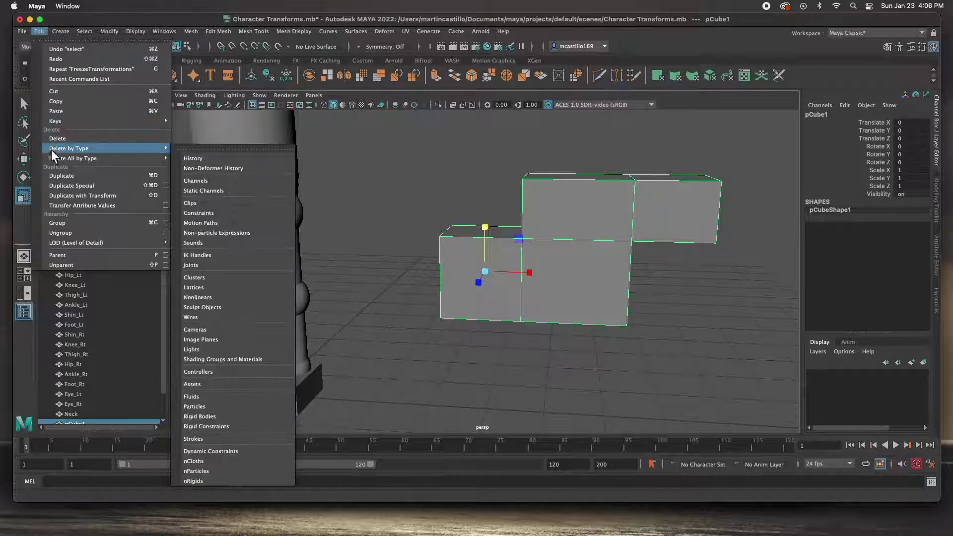
click(189, 149)
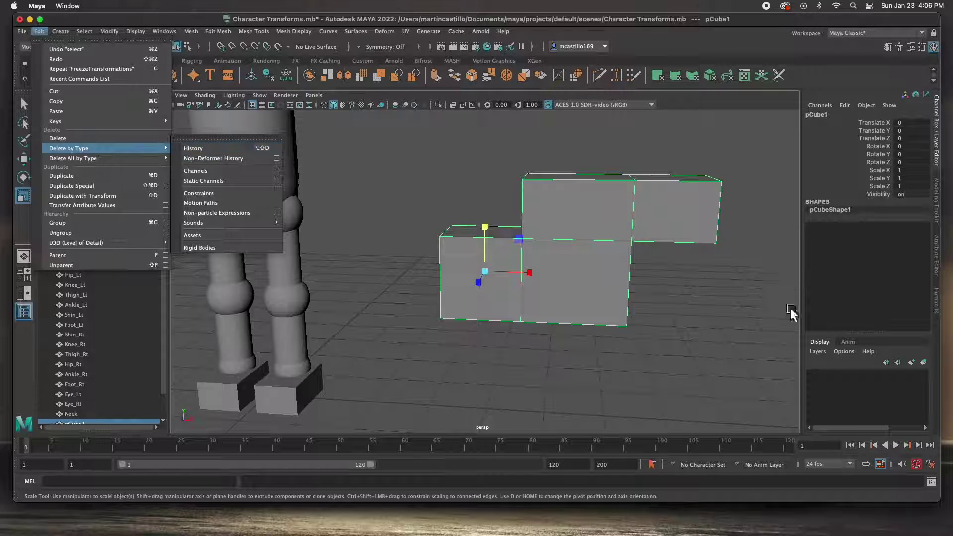
click(938, 256)
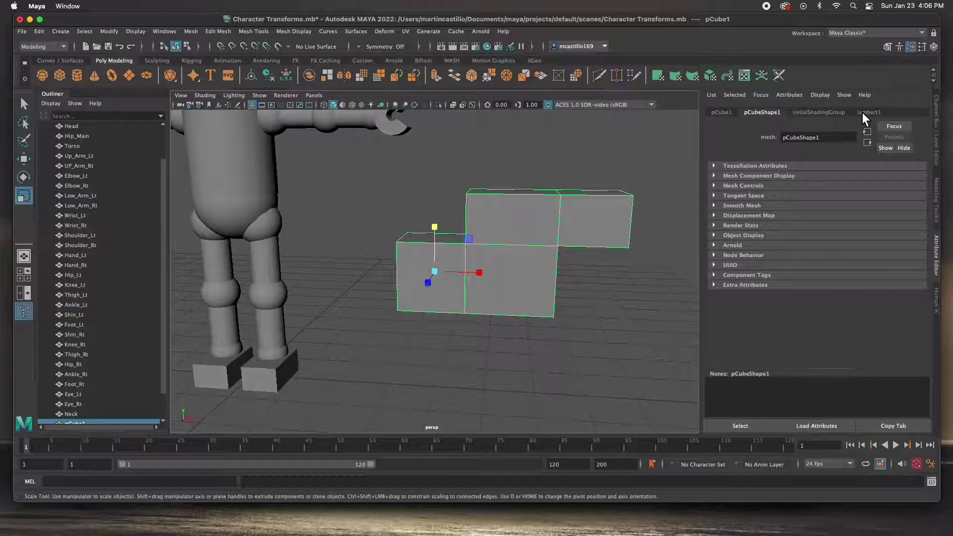
Step: Delete the extruded test cube from the scene
click(484, 344)
click(475, 294)
key(Delete)
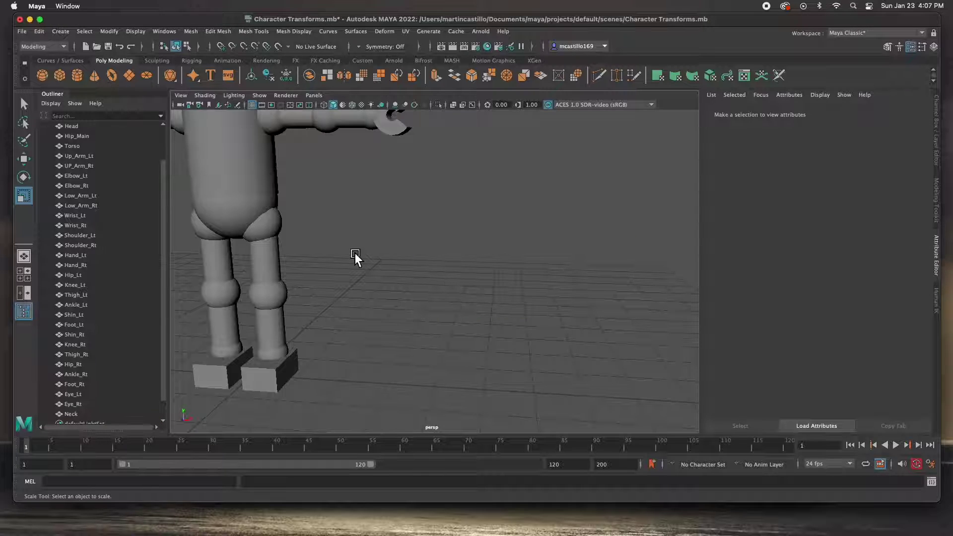
Step: Select all the character's parts together and delete their construction history
scroll(355, 253, down, 3)
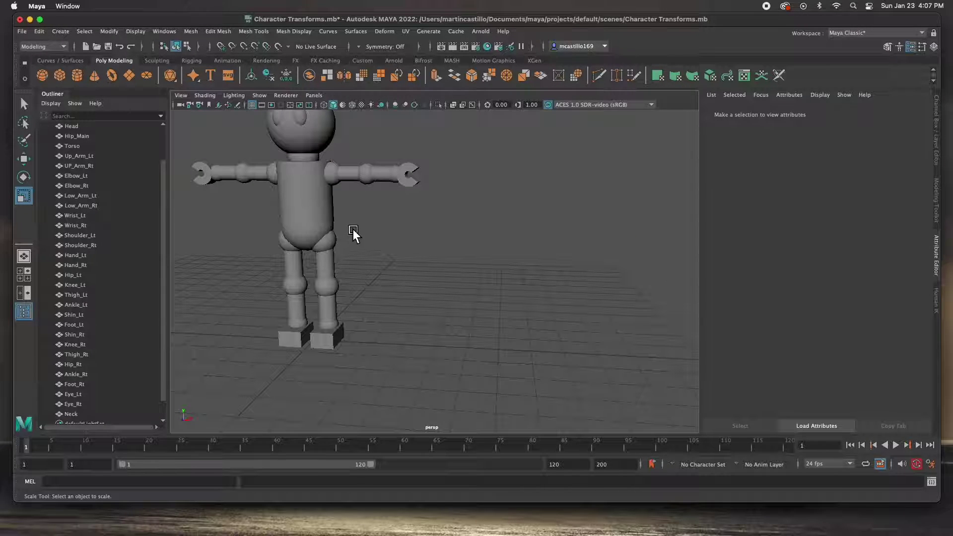
alt+middle_drag(358, 230, 383, 261)
drag(213, 136, 519, 417)
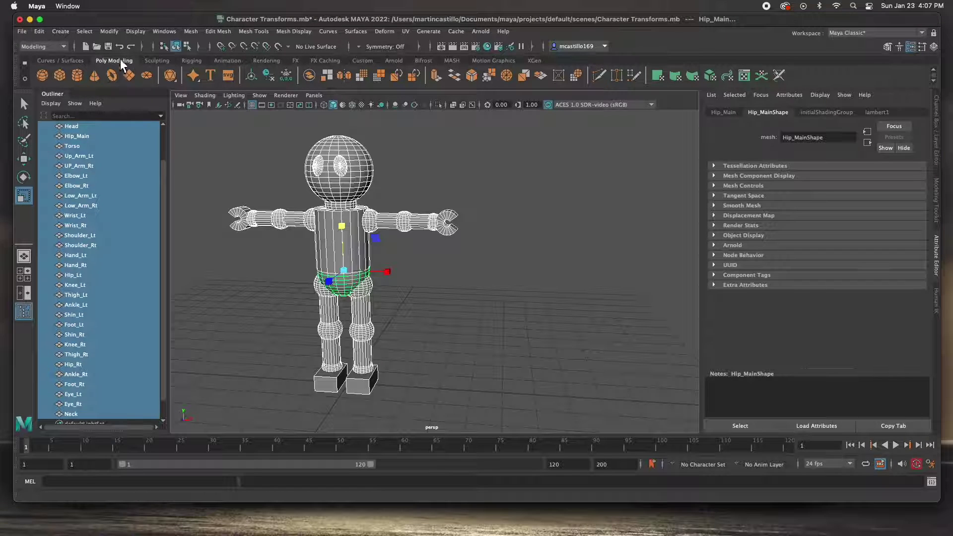
click(40, 32)
mouse_move(53, 148)
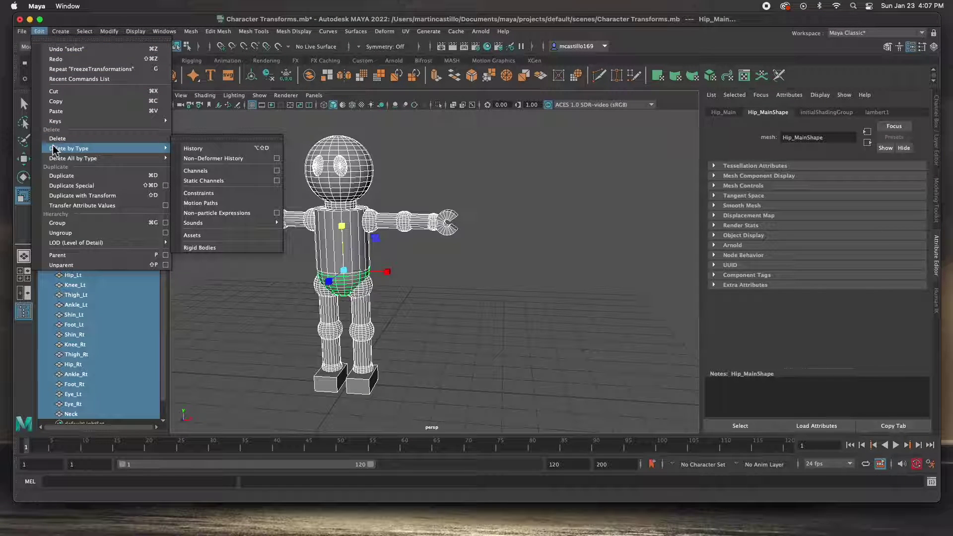
click(210, 149)
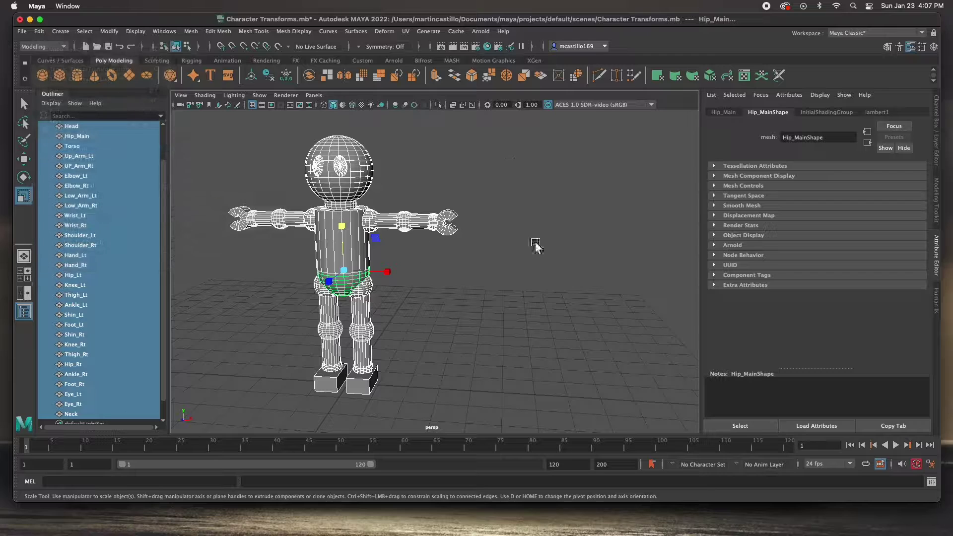
Step: Freeze the transformations of all character parts, and check the channel values of Low_Arm_Lt and Up_Arm_Lt
click(110, 32)
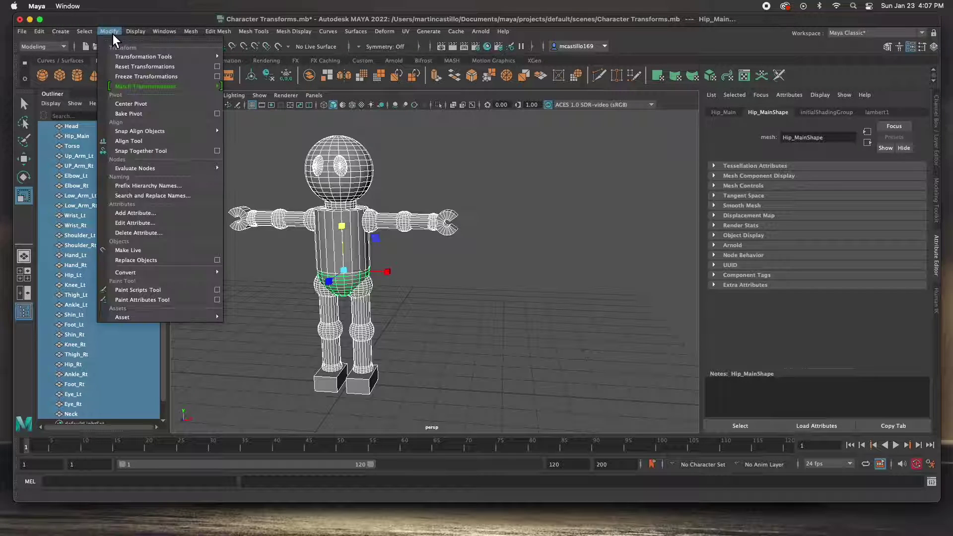
click(146, 77)
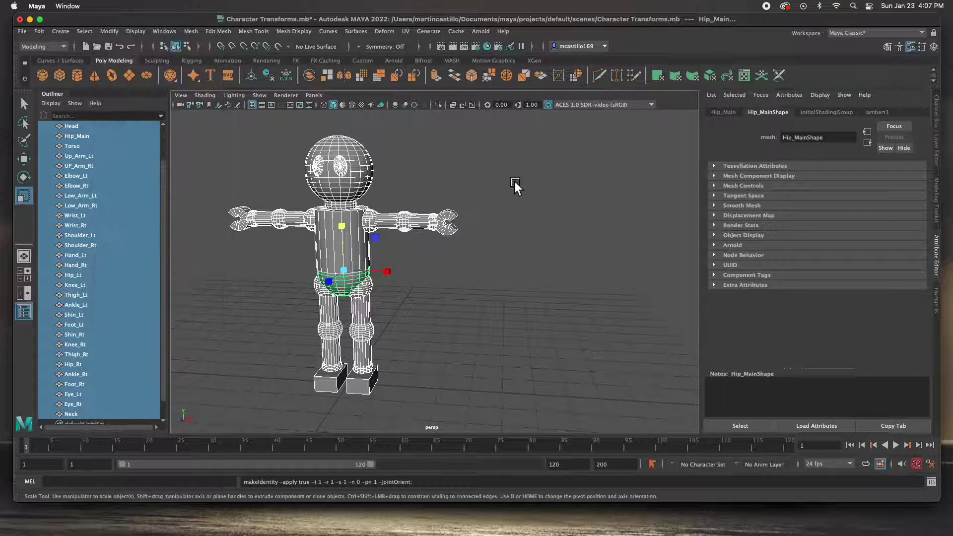
click(454, 288)
click(421, 225)
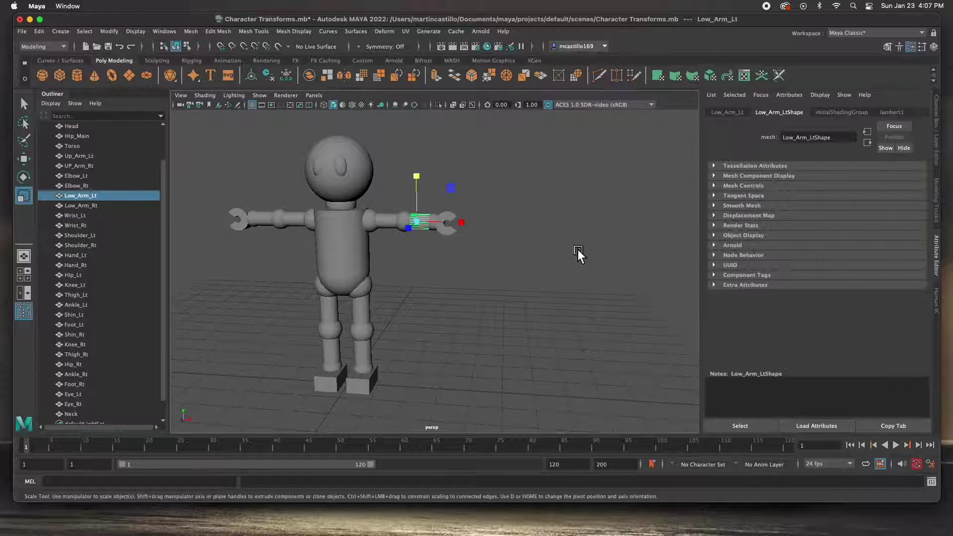
click(936, 116)
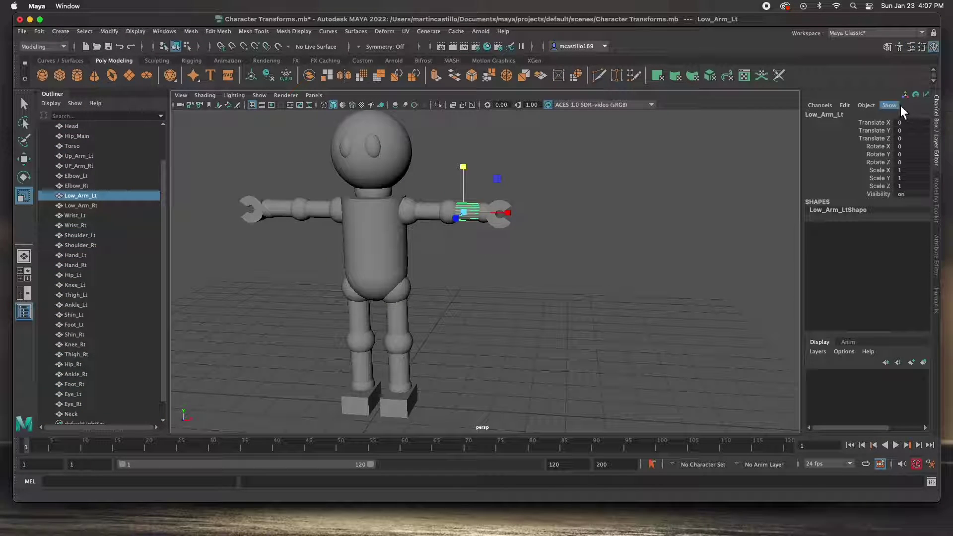
click(423, 217)
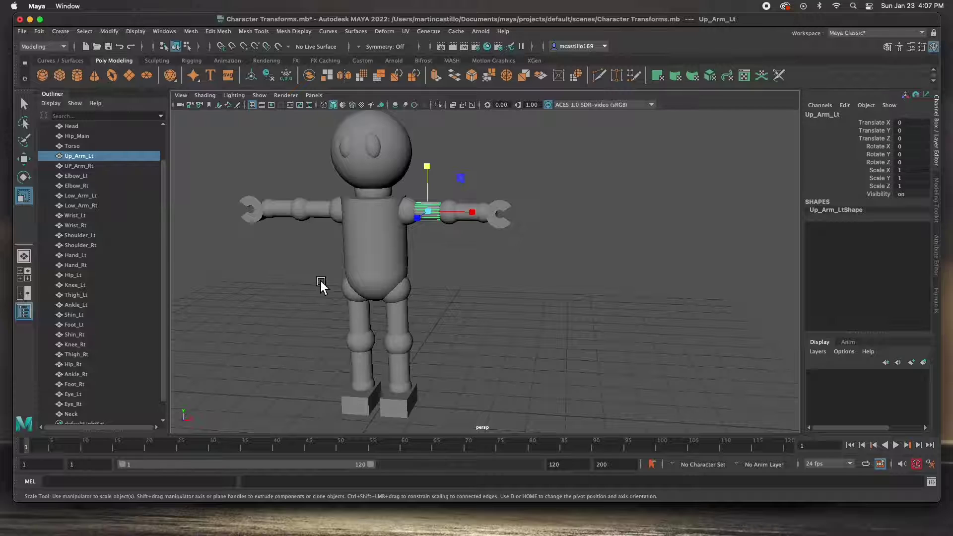
Step: Parent Hand_Lt under Wrist_Lt
click(442, 245)
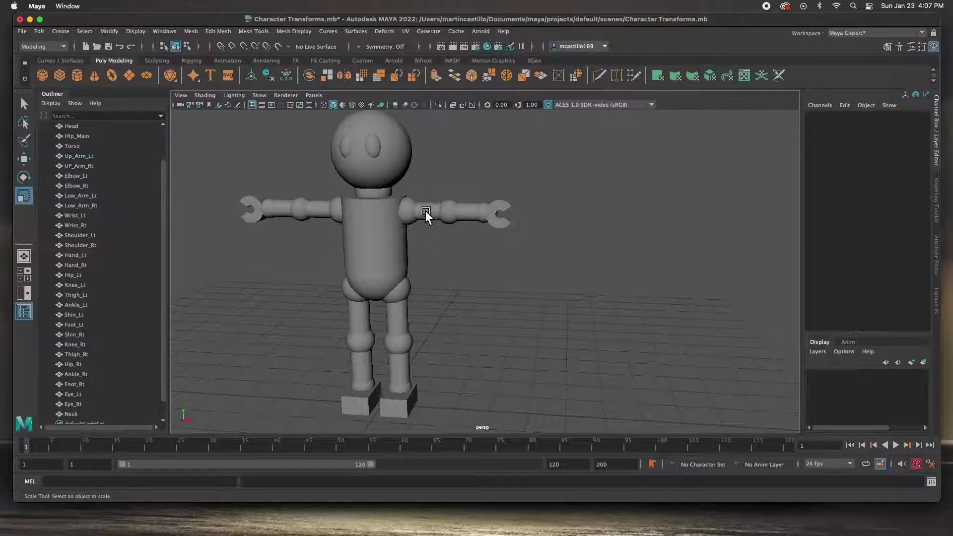
key(space)
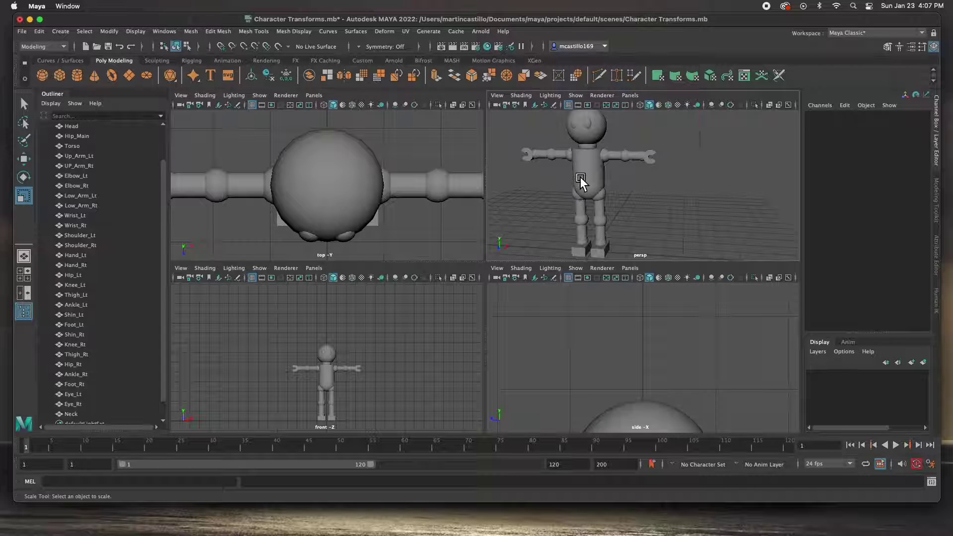
key(space)
scroll(443, 254, up, 5)
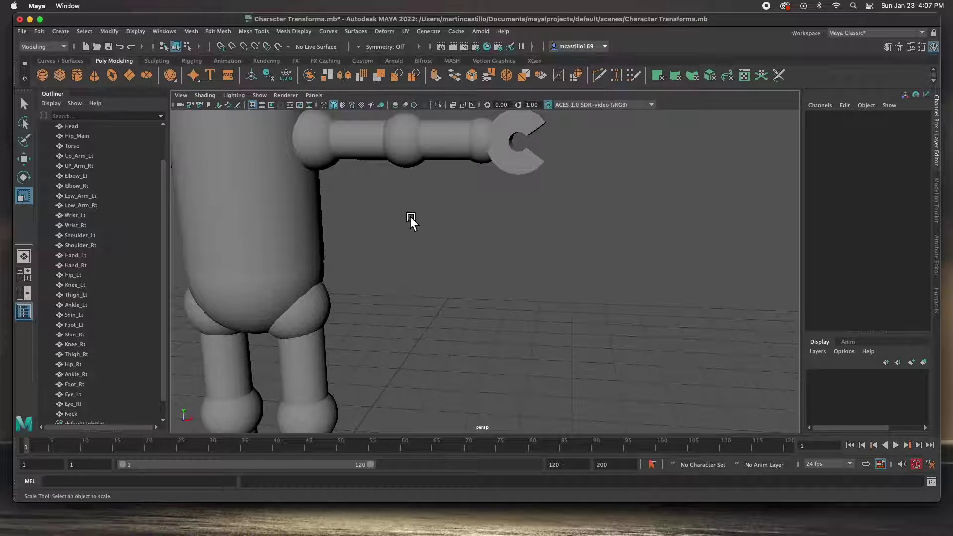
alt+middle_drag(409, 201, 478, 299)
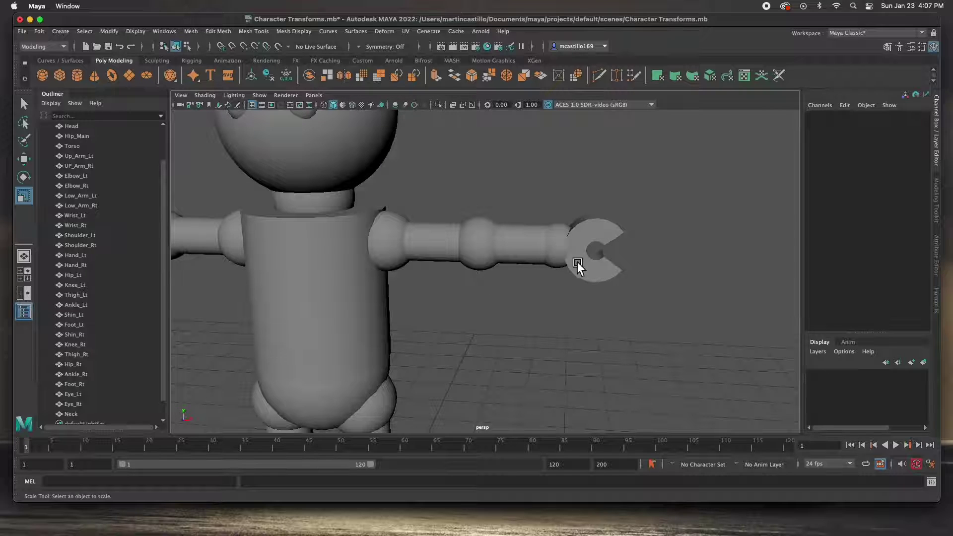
click(595, 272)
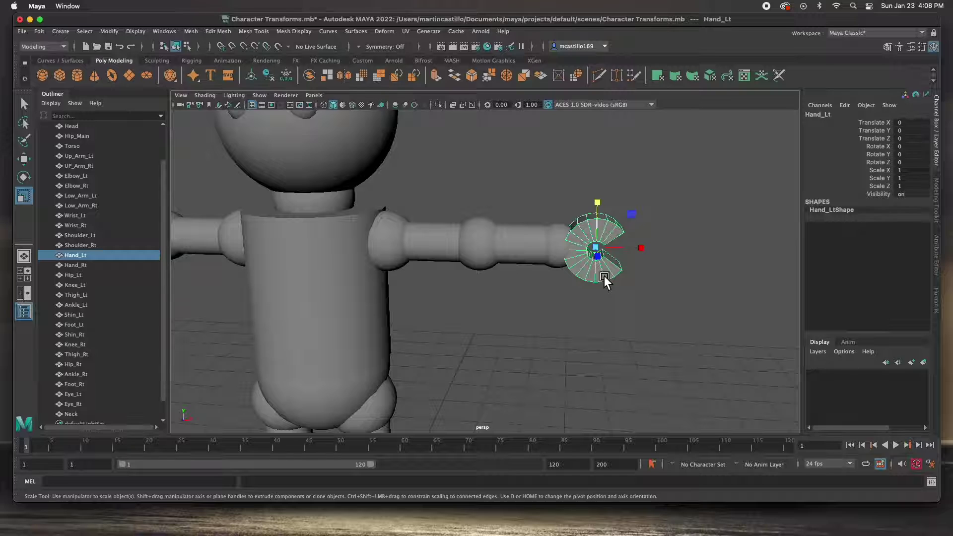
shift+click(559, 251)
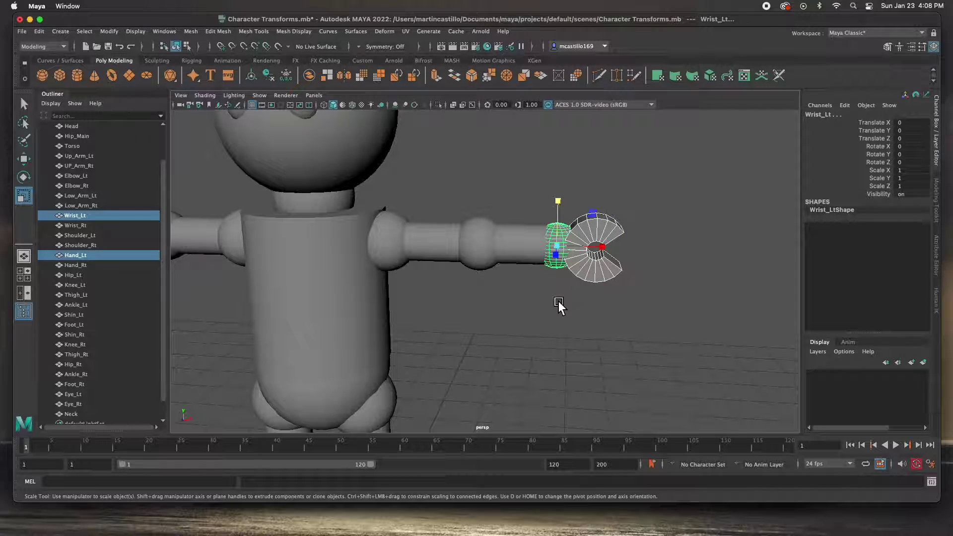
key(p)
Step: Select Wrist_Lt, test-rotate it together with its parented hand, undo the rotation and clear the selection
click(555, 302)
click(554, 260)
click(554, 320)
click(557, 259)
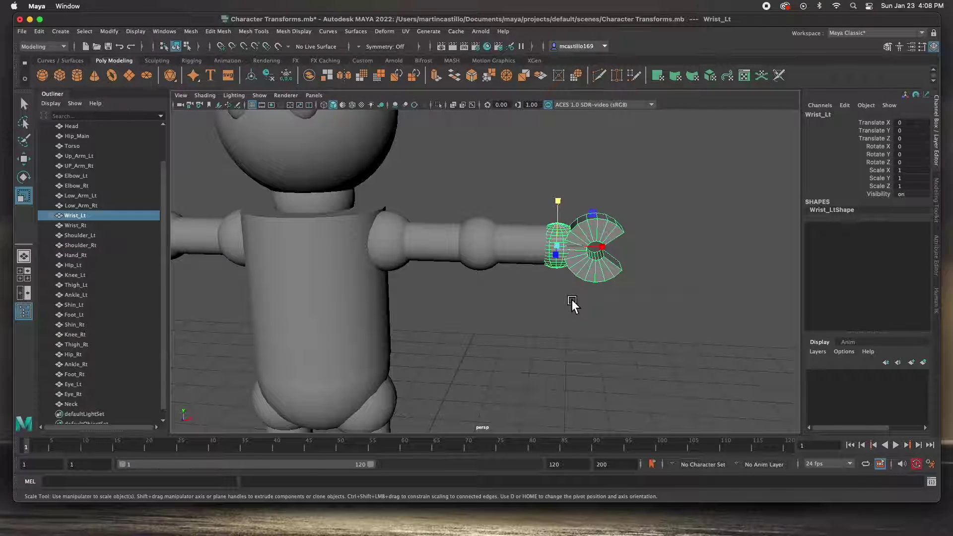
key(e)
drag(602, 230, 586, 274)
key(z)
click(636, 306)
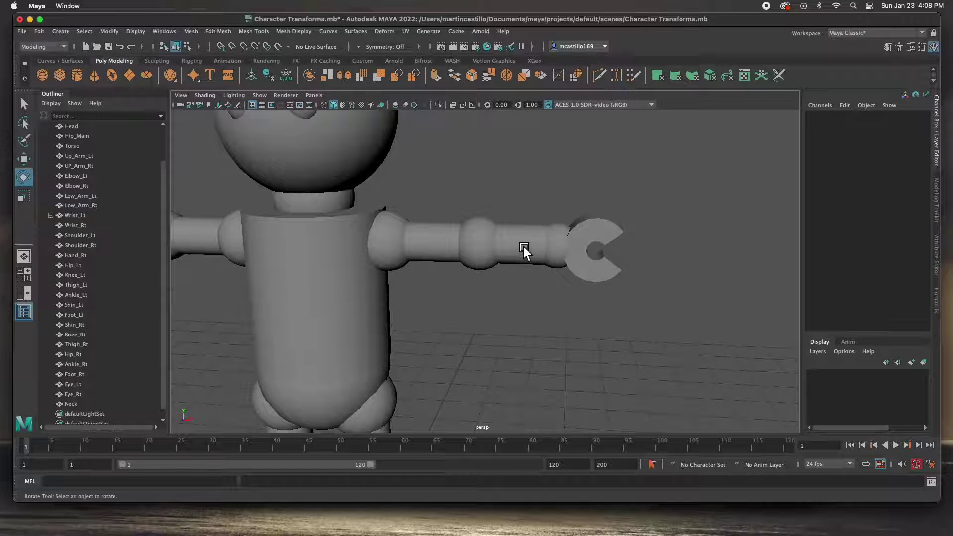
Step: Parent Low_Arm_Lt under Elbow_Lt
click(516, 268)
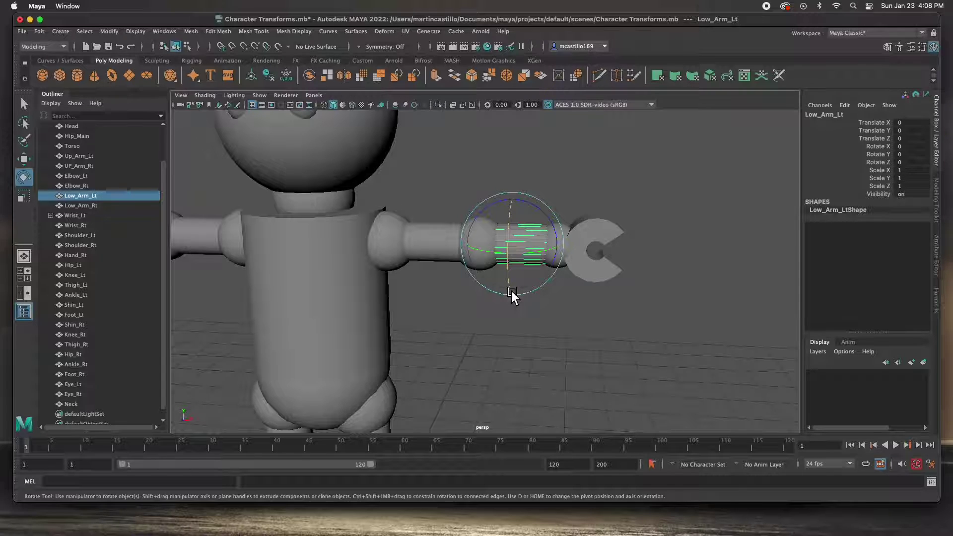
click(26, 104)
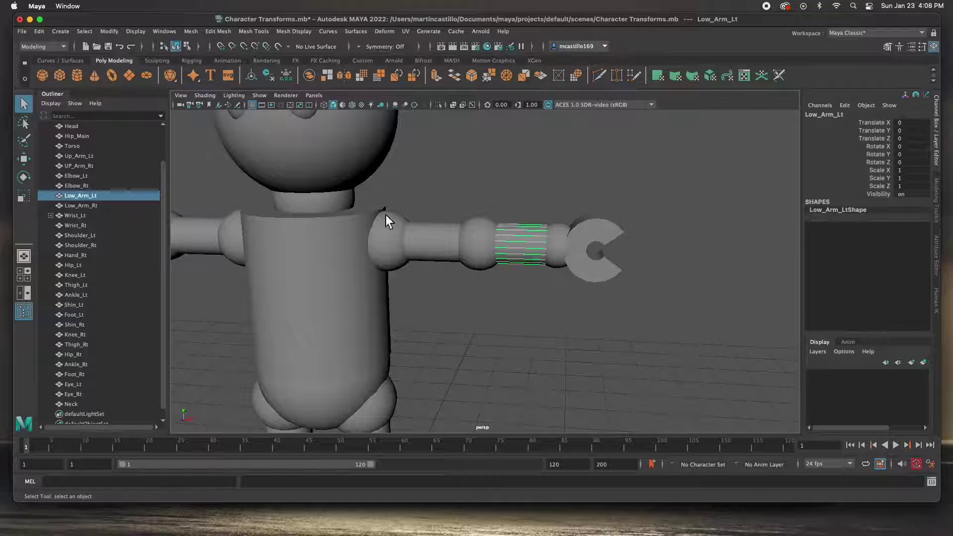
shift+click(478, 249)
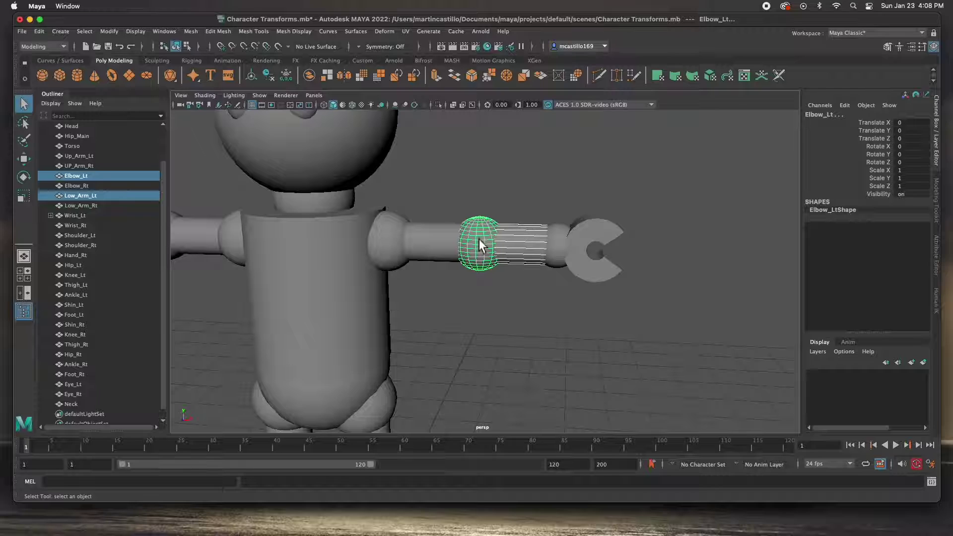
key(p)
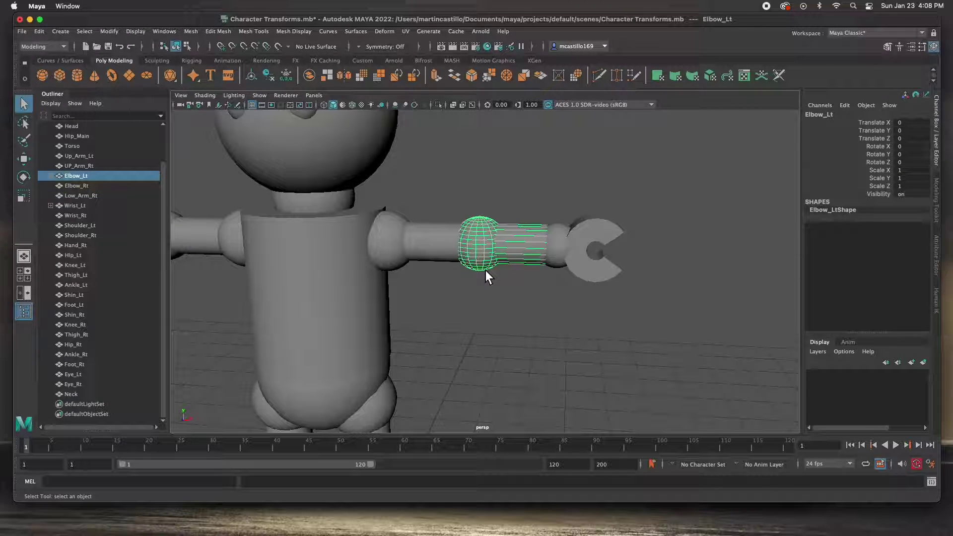
Step: Rotate Elbow_Lt with its parented lower arm downward to about -38.3 degrees in Z
key(w)
key(e)
drag(520, 228, 512, 275)
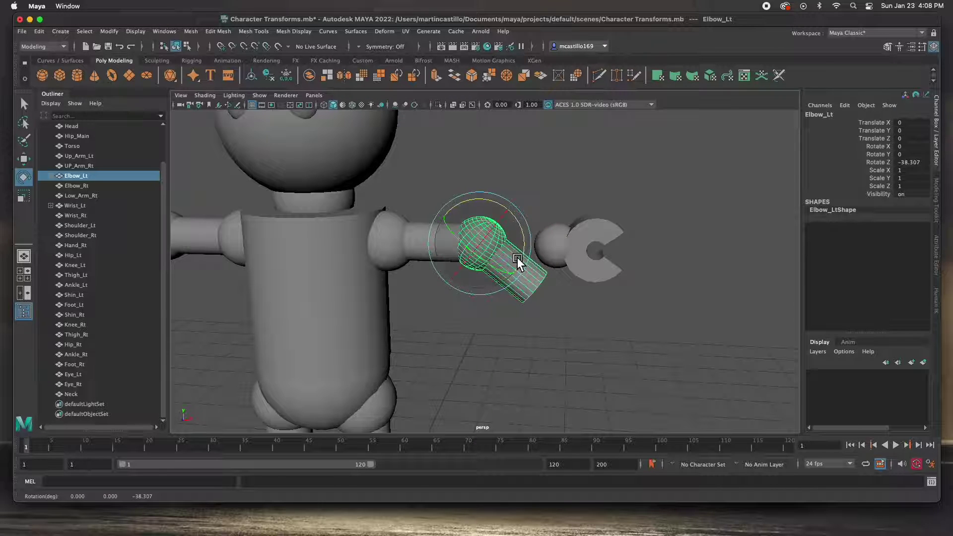
Step: Undo the Elbow_Lt test rotation and parent Up_Arm_Lt under Shoulder_Lt
key(z)
click(467, 307)
click(432, 255)
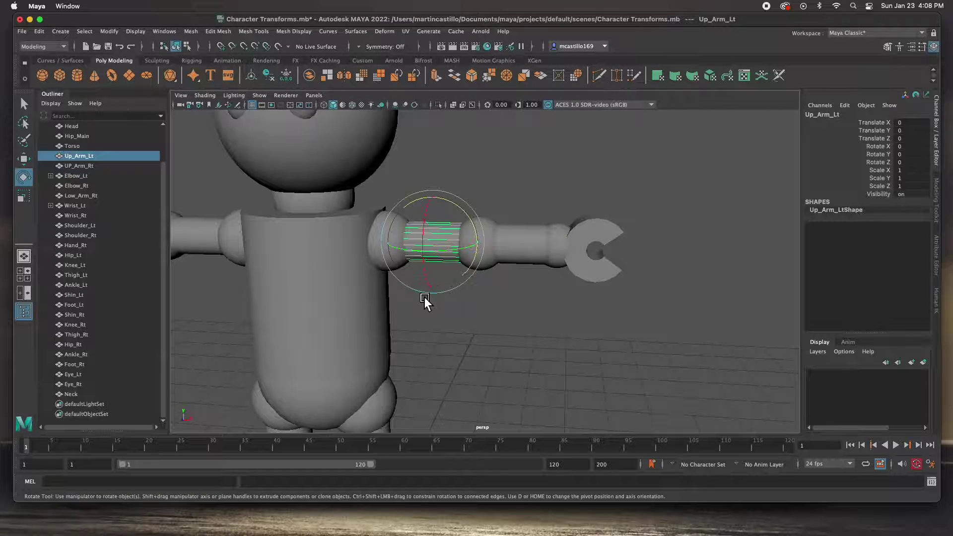
shift+click(379, 255)
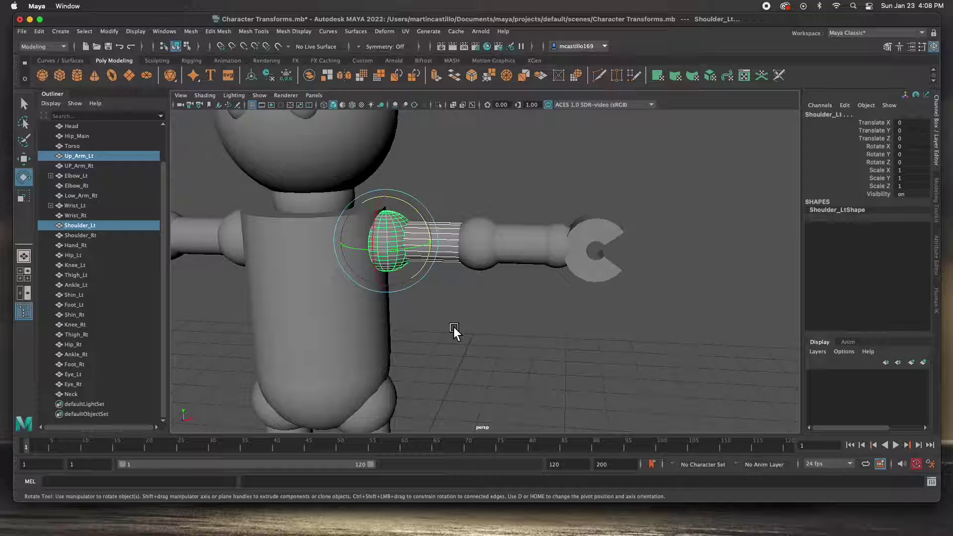
key(p)
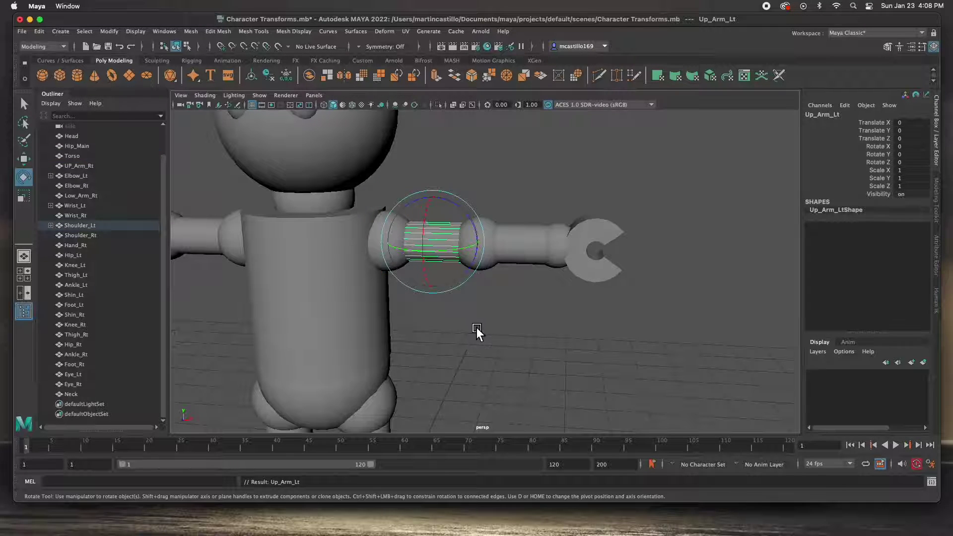
click(477, 327)
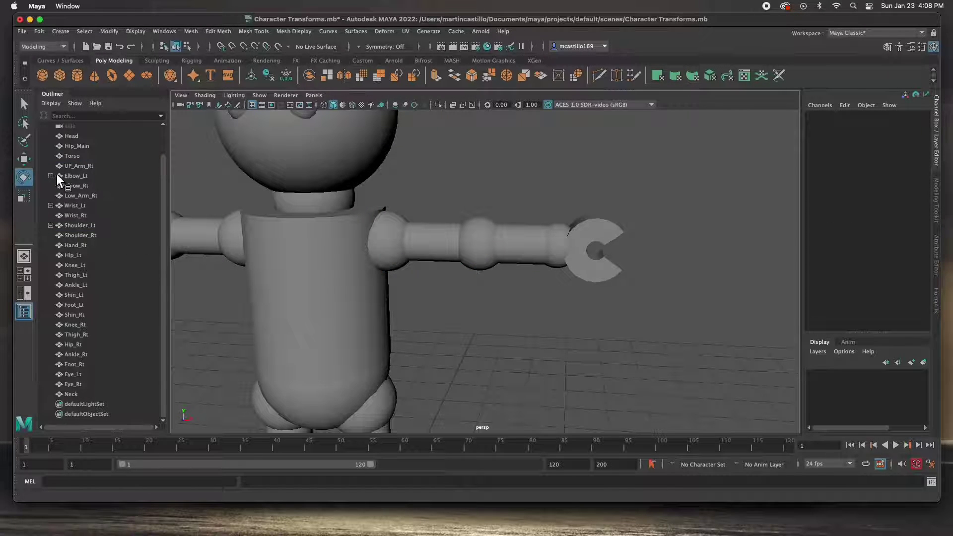
Step: Check which parts belong to Elbow_Lt and Shoulder_Lt by selecting each in turn, and clear the selection
click(76, 177)
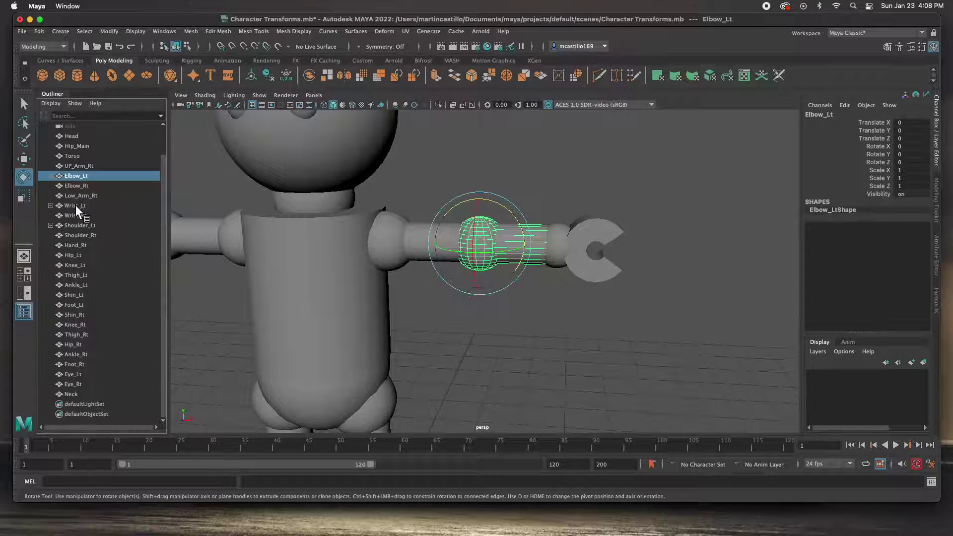
click(78, 227)
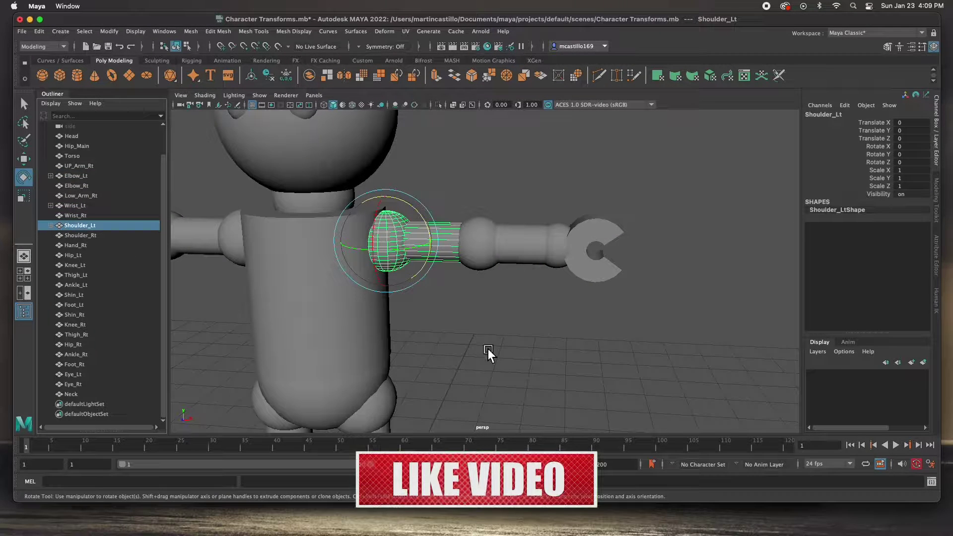
click(474, 320)
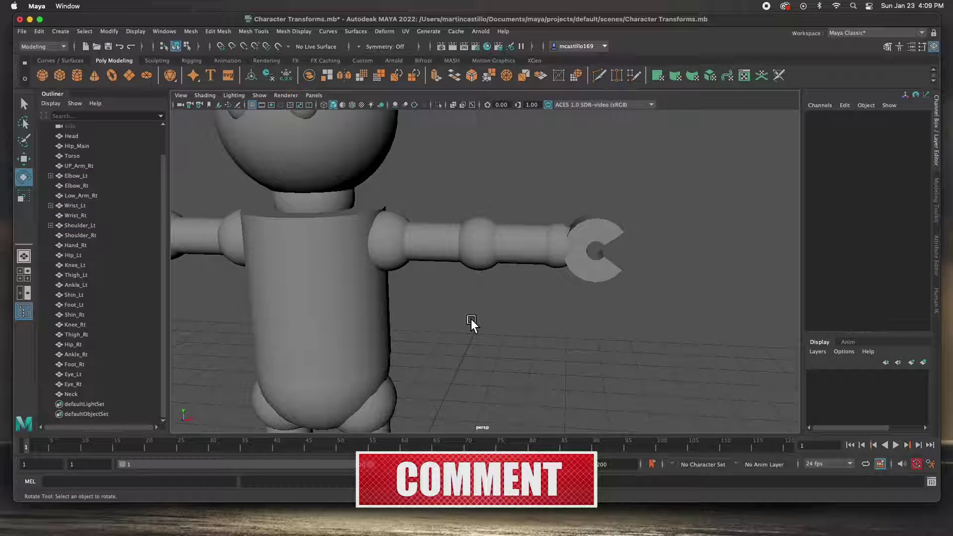
Step: Test-rotate the left arm joints in Z: Shoulder_Lt to about -59, Elbow_Lt to about -63.1 and Wrist_Lt to about -36.4 degrees
click(386, 244)
drag(425, 213, 438, 253)
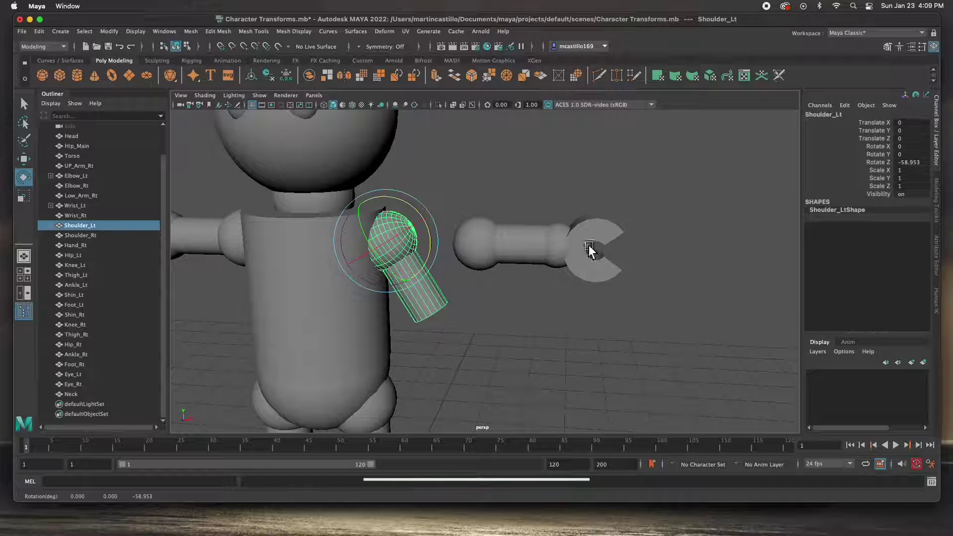
click(478, 246)
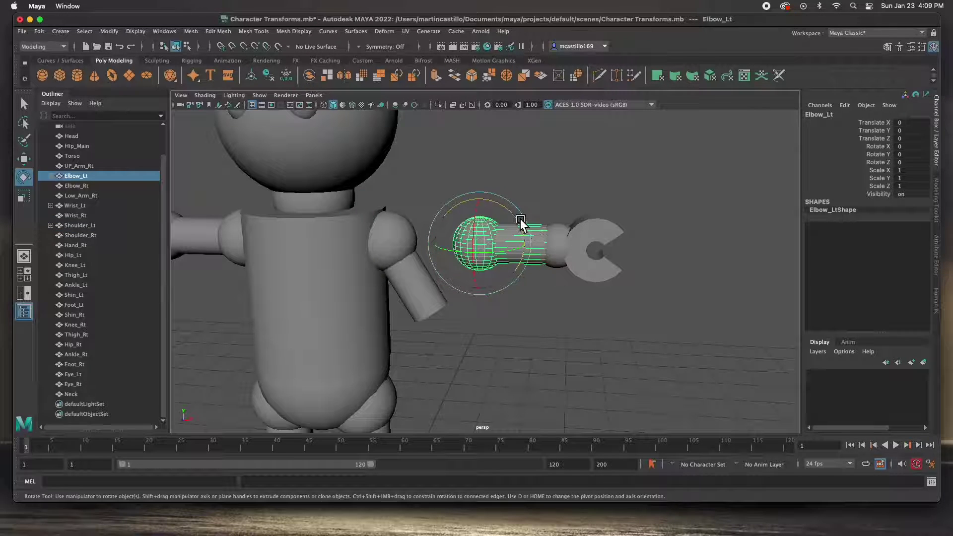
drag(521, 224, 516, 299)
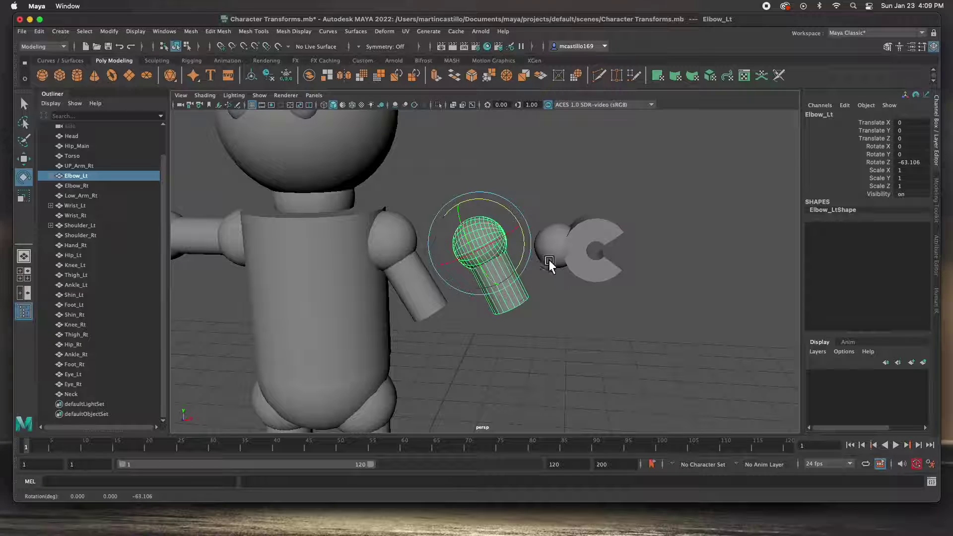
click(559, 246)
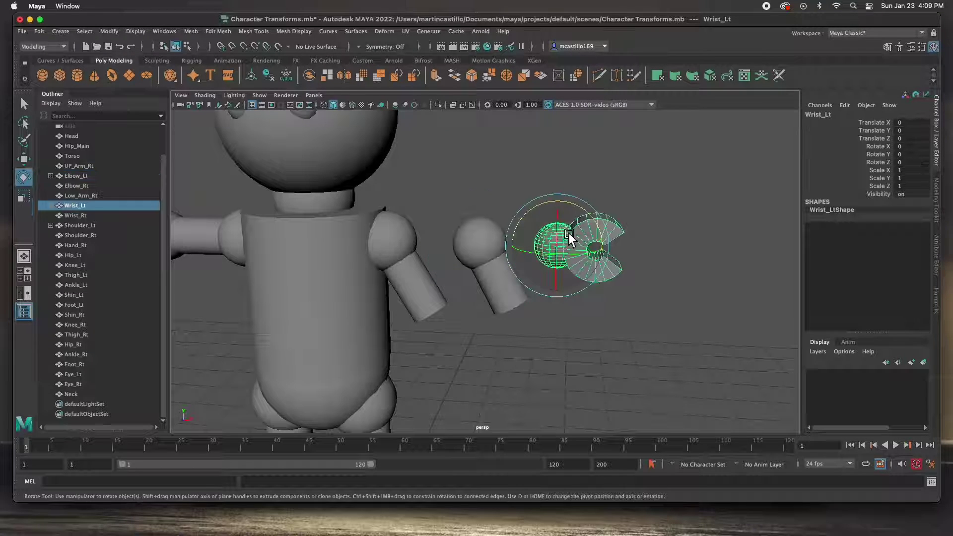
drag(586, 214, 520, 246)
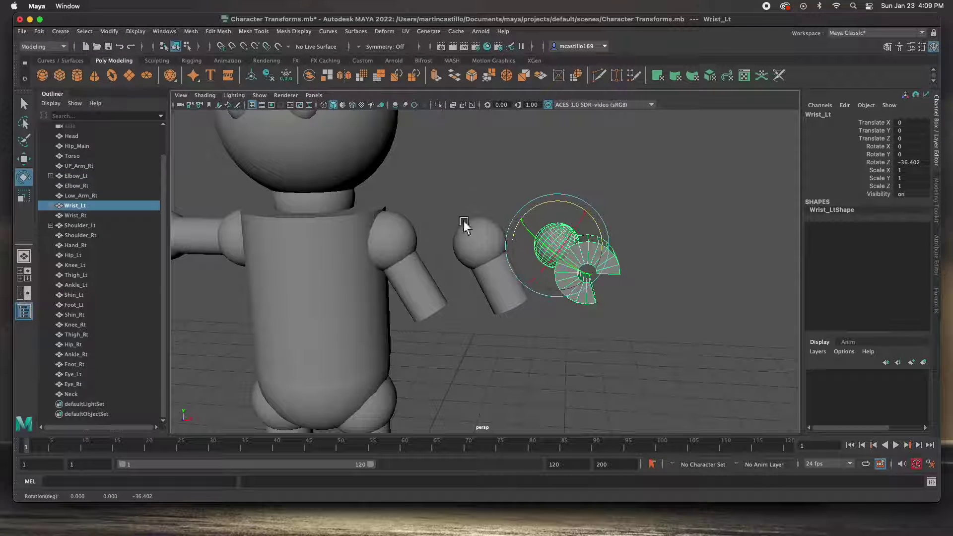
Step: Undo the separate Z rotations of Wrist_Lt, Elbow_Lt and Shoulder_Lt, leaving nothing selected
key(z)
key(z)
key(z)
key(z)
key(z)
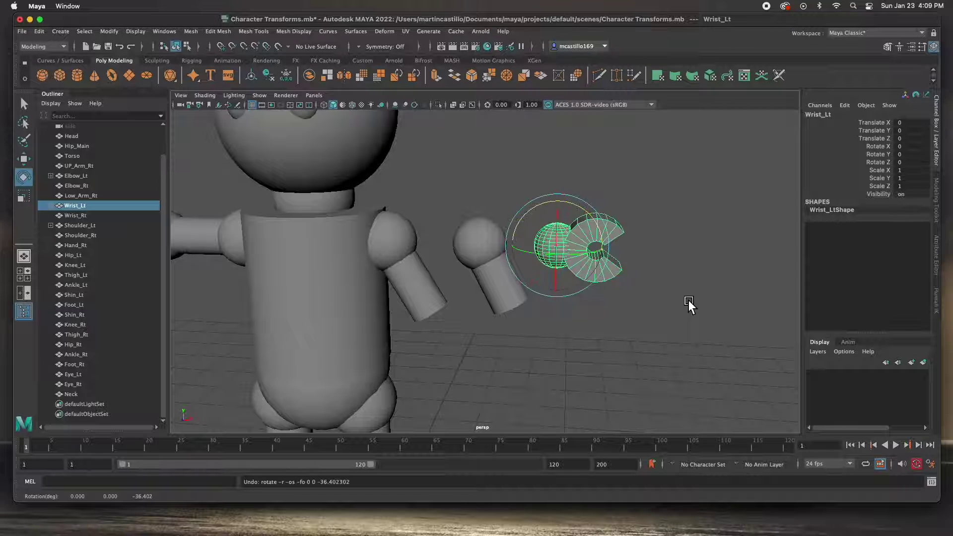
key(z)
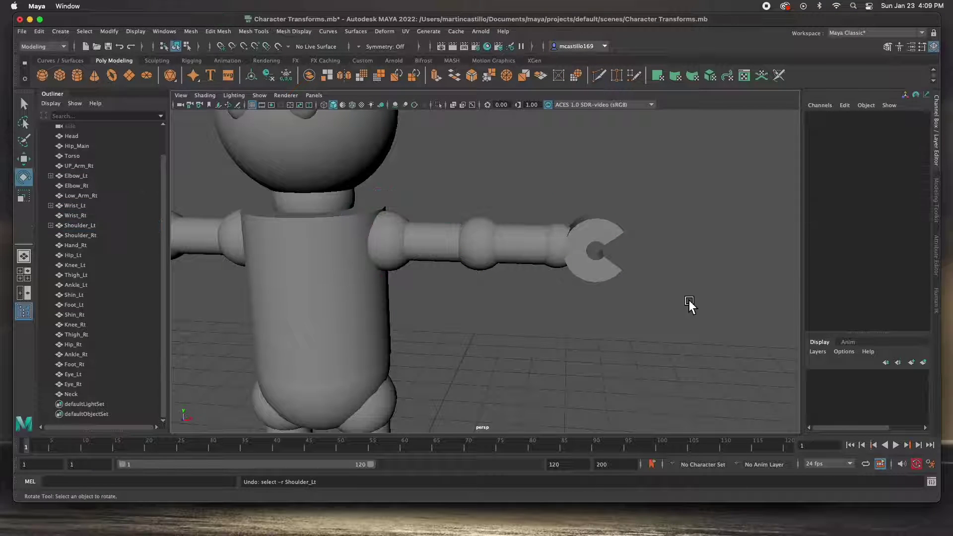
click(511, 295)
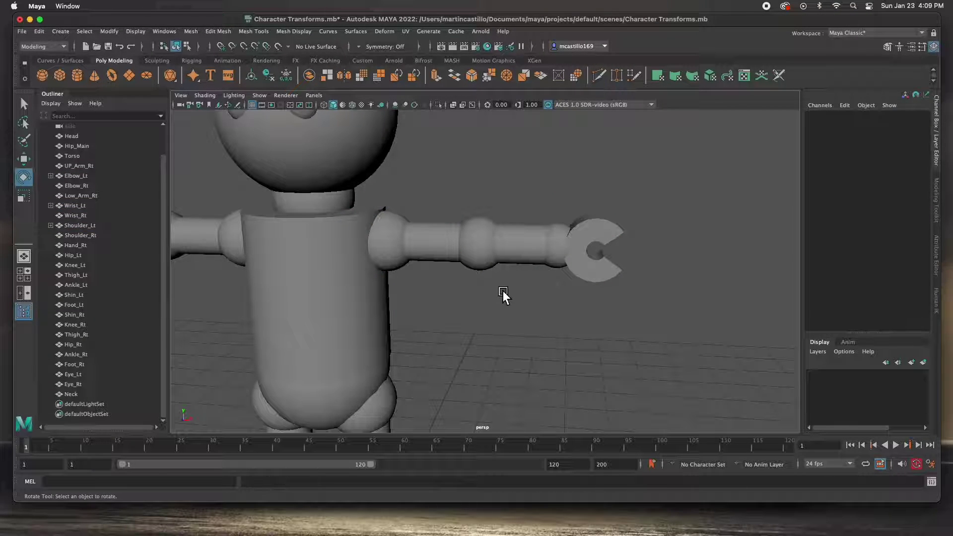
Step: Parent Wrist_Lt under Elbow_Lt, and Elbow_Lt under Shoulder_Lt
click(561, 248)
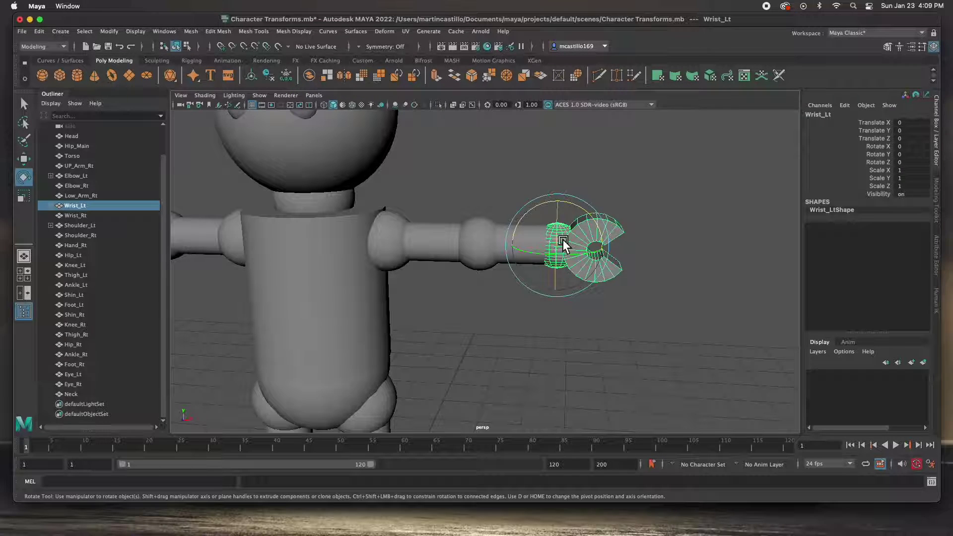
shift+click(476, 238)
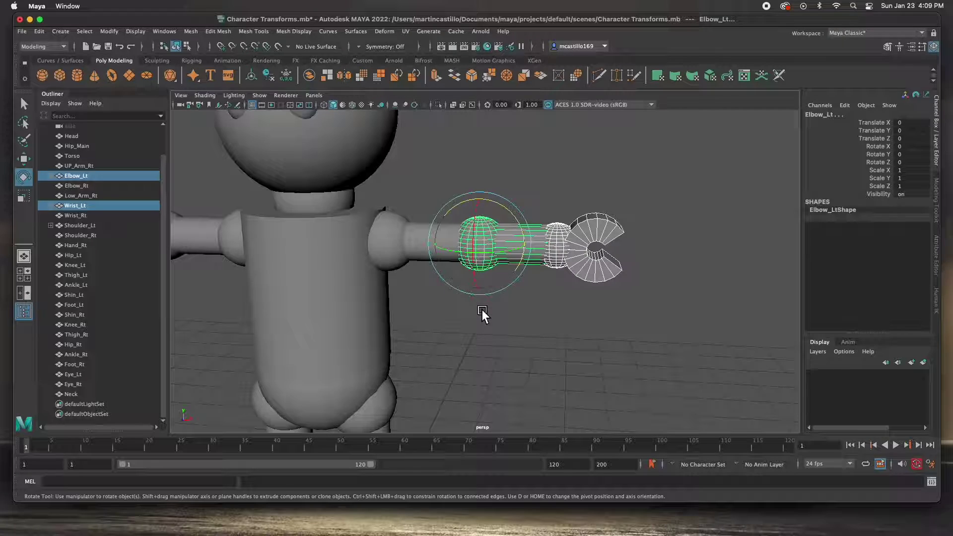
key(p)
key(Up)
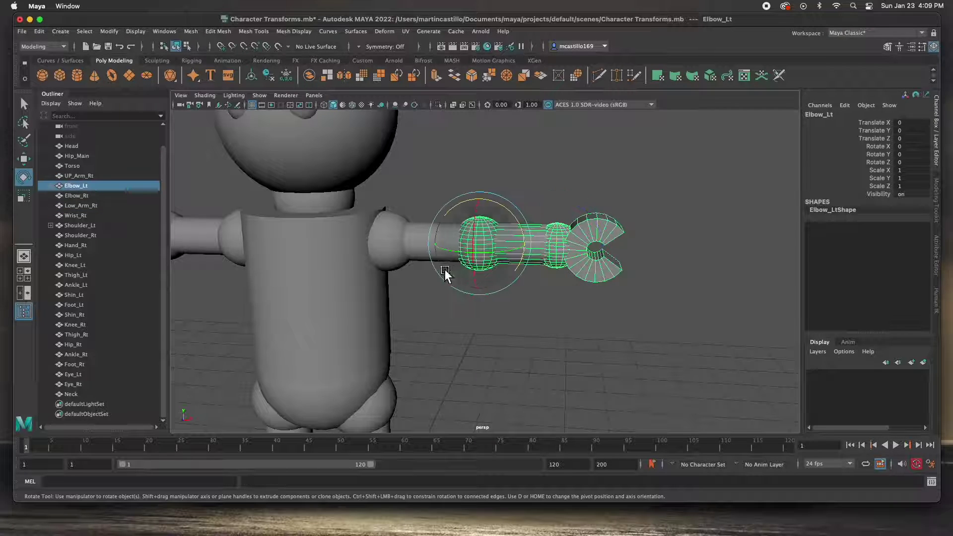
shift+click(387, 246)
key(p)
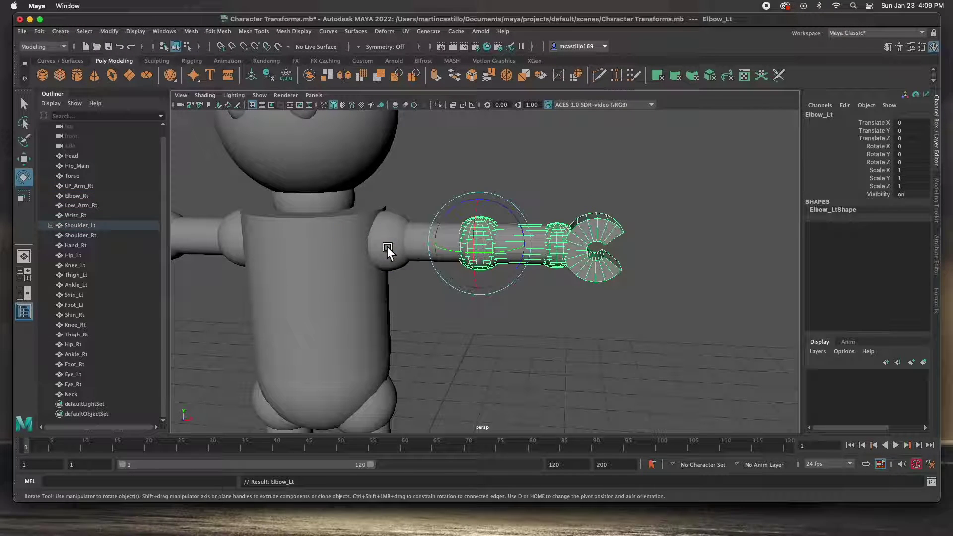
Step: Expand the Shoulder_Lt hierarchy in the Outliner down to Hand_Lt to check the nesting, and clear the selection
click(51, 226)
click(60, 246)
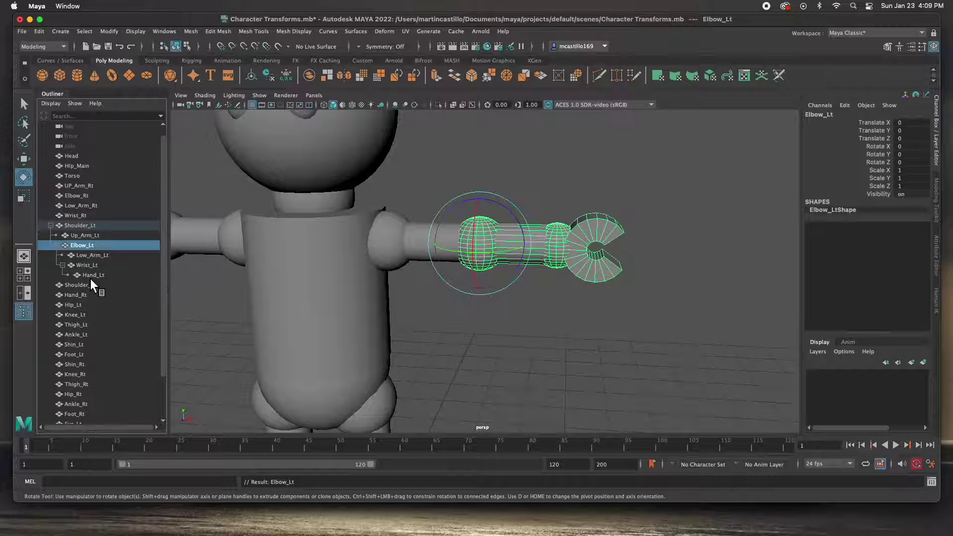
click(502, 347)
Step: Test-pose the connected left arm: rotate Shoulder_Lt about -42.9 degrees in Z, Elbow_Lt about -51.7 in Y and Wrist_Lt about -21.3 in X
click(397, 243)
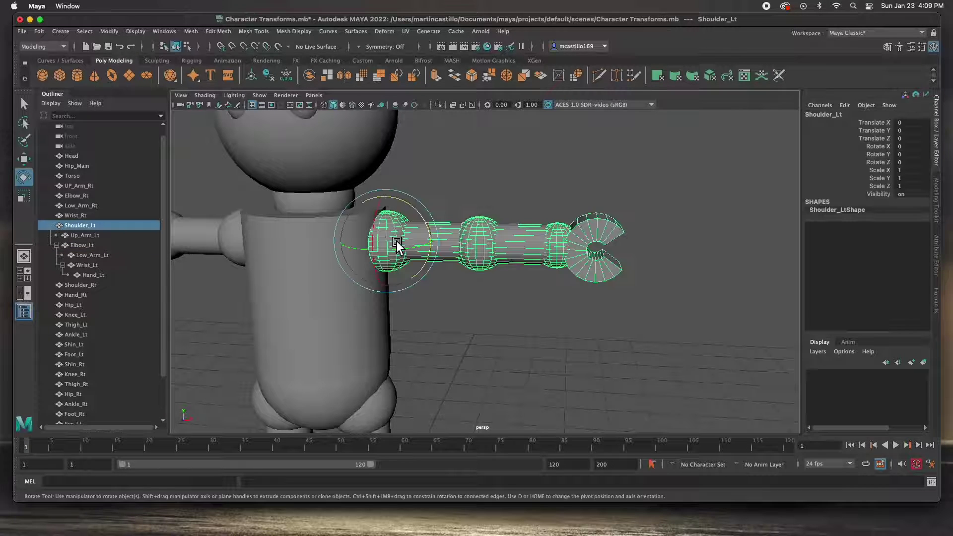
drag(429, 228, 444, 288)
click(467, 317)
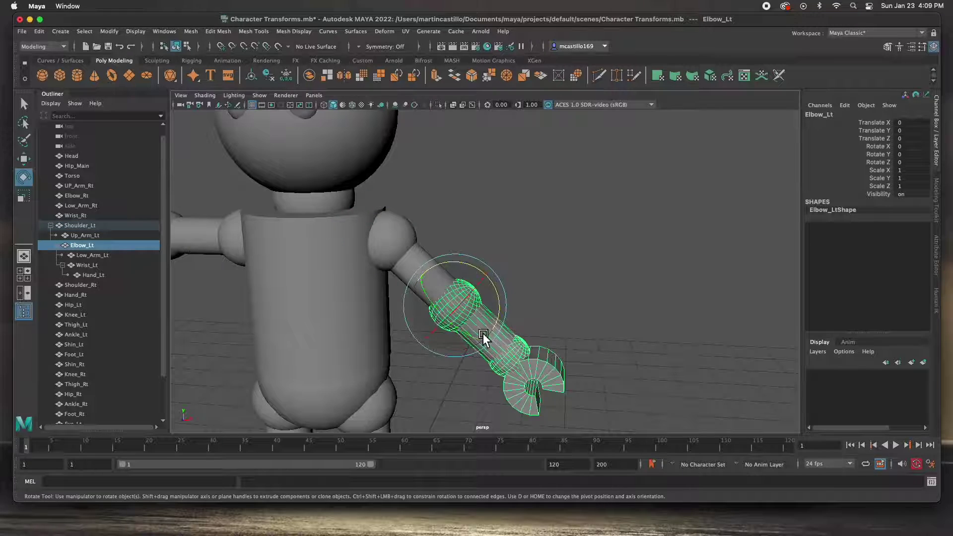
drag(481, 340, 445, 328)
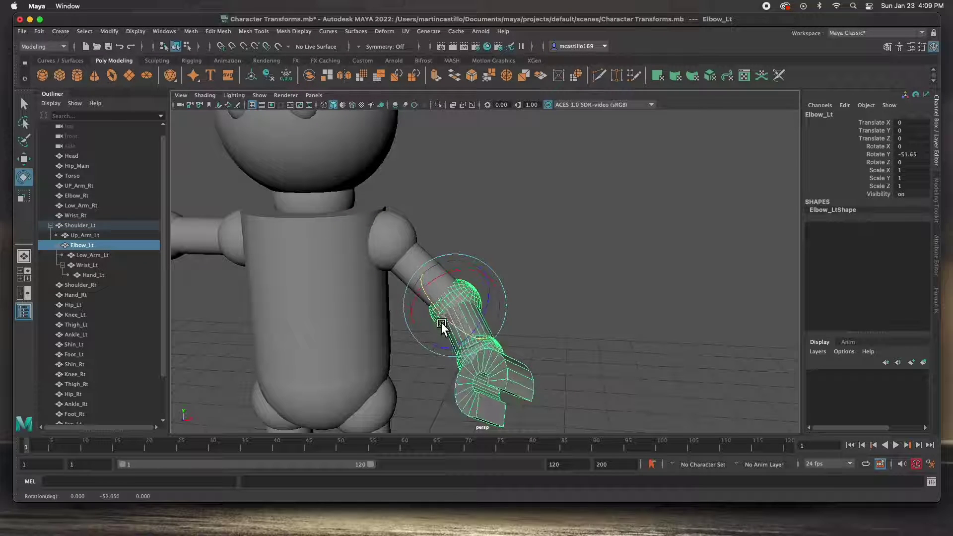
click(564, 346)
click(495, 348)
mouse_move(496, 347)
mouse_down()
mouse_move(484, 340)
mouse_move(492, 334)
mouse_move(460, 355)
mouse_move(511, 341)
mouse_up()
mouse_move(581, 332)
alt+mouse_down()
mouse_move(479, 351)
mouse_move(479, 330)
mouse_move(563, 335)
alt+mouse_up()
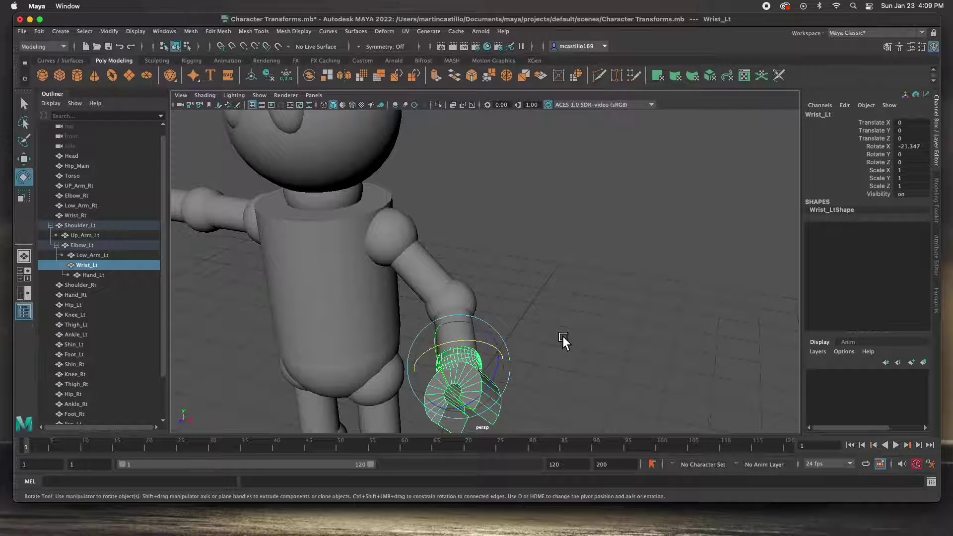
Step: Undo the test pose of the connected left arm and deselect Shoulder_Lt
key(z)
key(z)
key(z)
key(z)
key(z)
key(z)
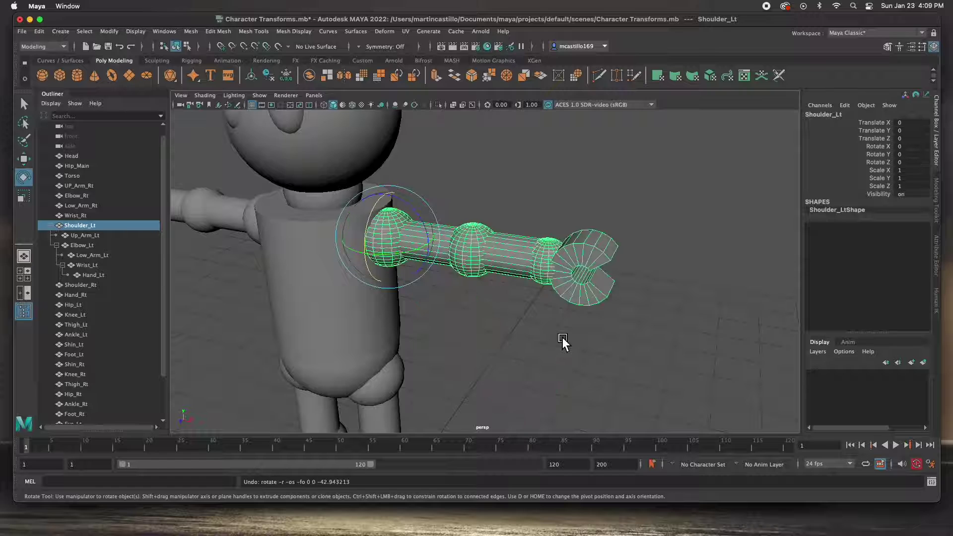
click(503, 358)
Step: Parent Hand_Rt under Wrist_Rt, using the Select tool to pick the parts
alt+drag(503, 358, 347, 288)
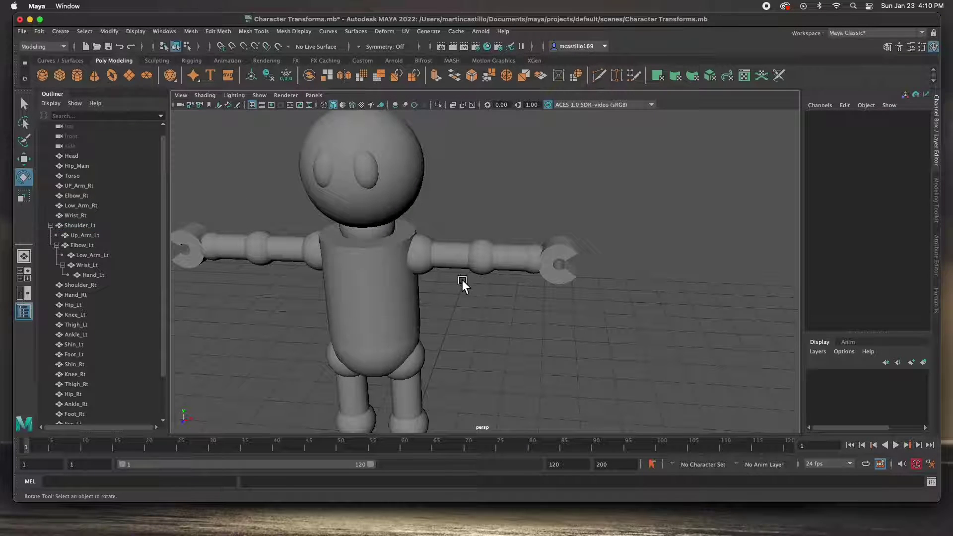
alt+drag(384, 302, 506, 274)
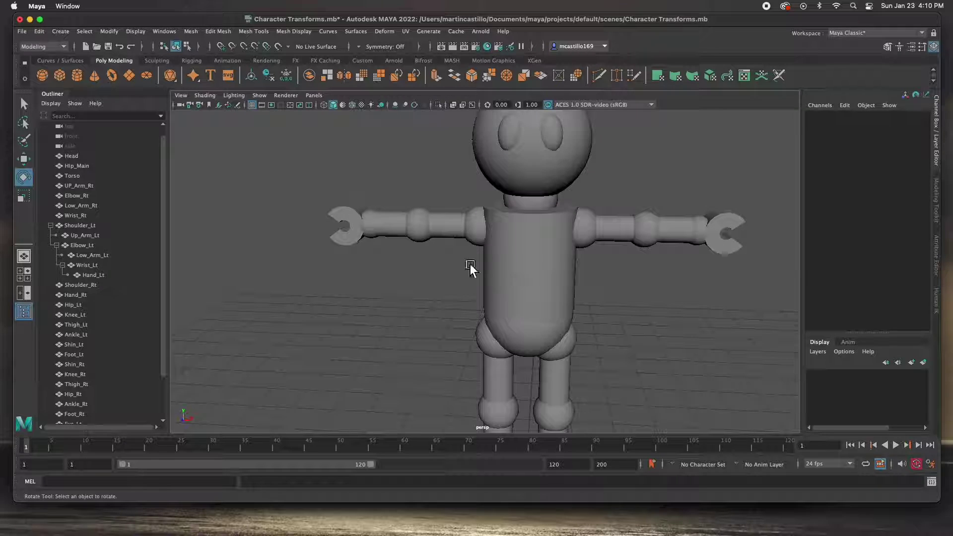
click(356, 234)
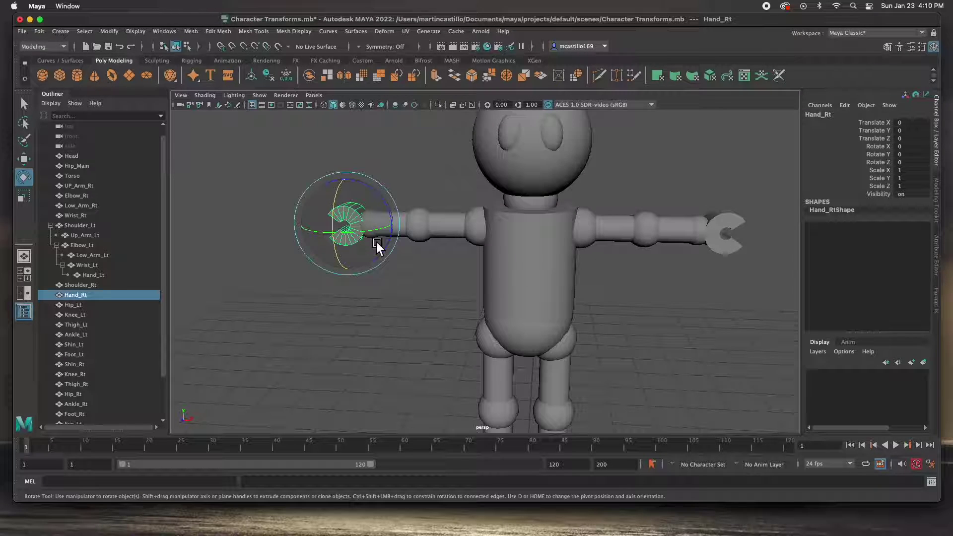
key(q)
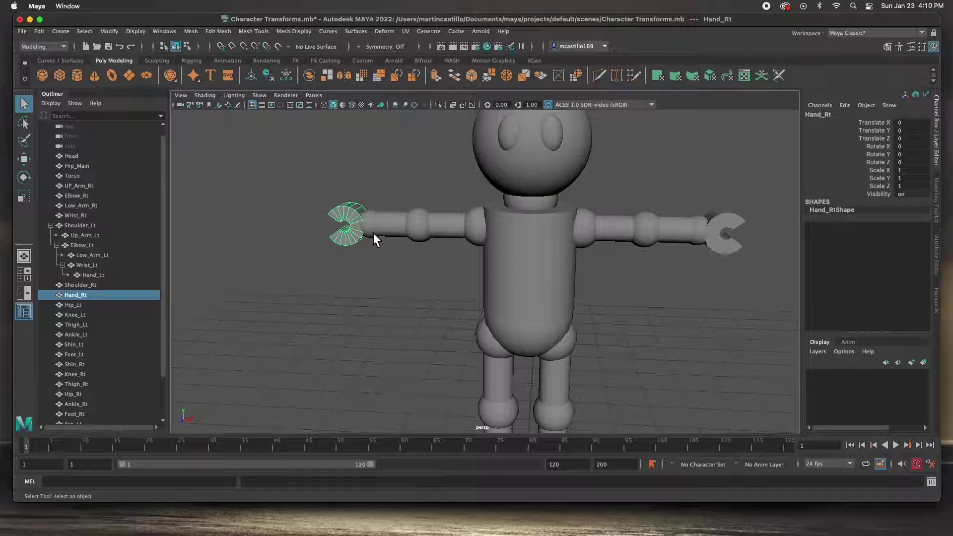
shift+click(371, 231)
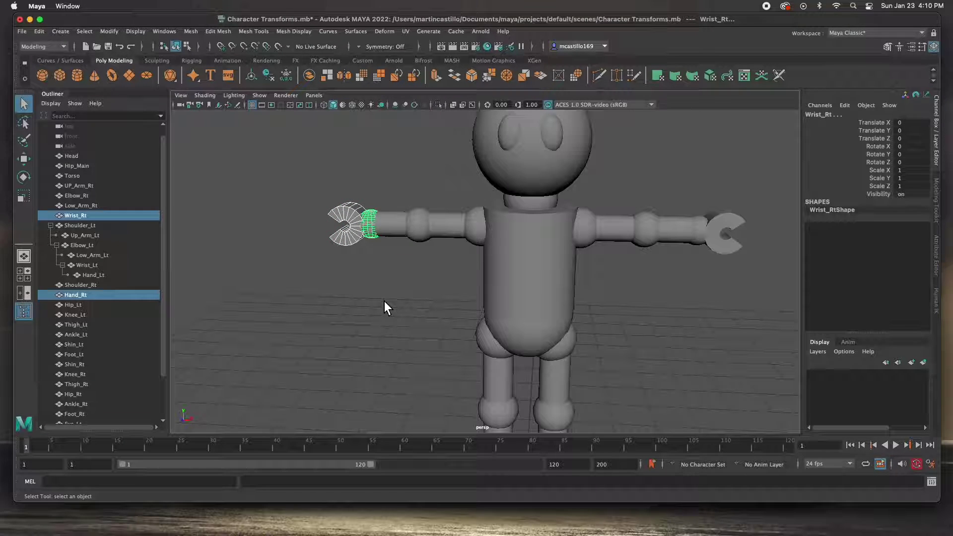
key(p)
Step: Parent Low_Arm_Rt under Elbow_Rt, and UP_Arm_Rt under Shoulder_Rt
click(400, 233)
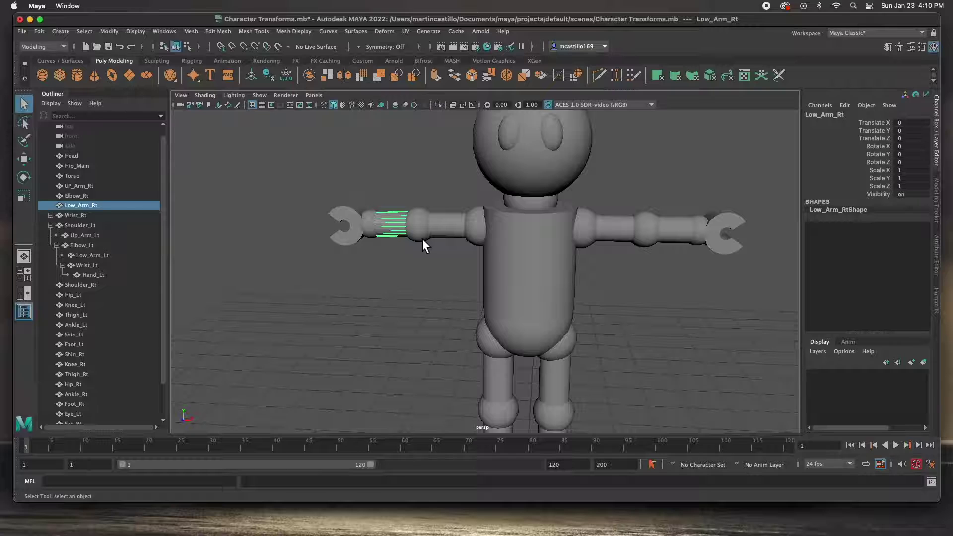
shift+click(422, 239)
key(p)
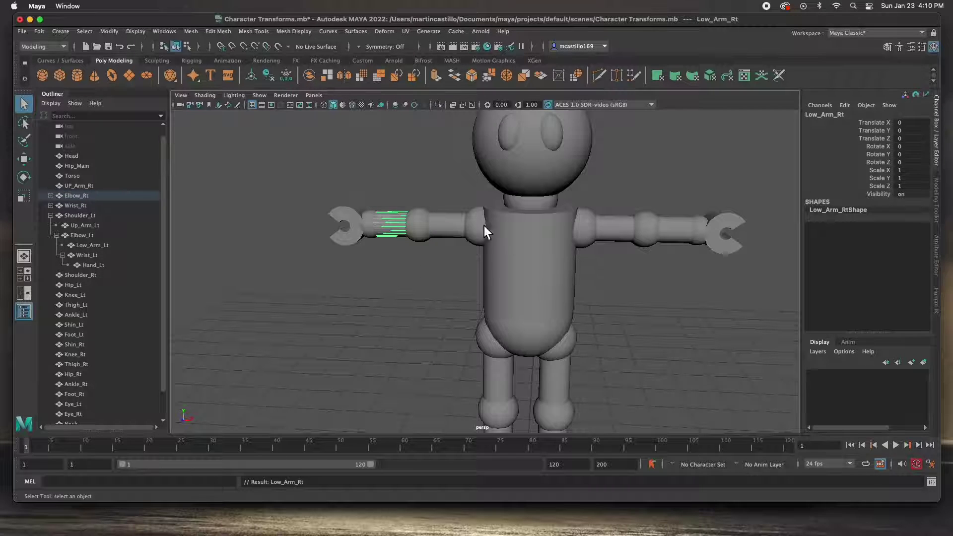
click(444, 229)
shift+click(482, 237)
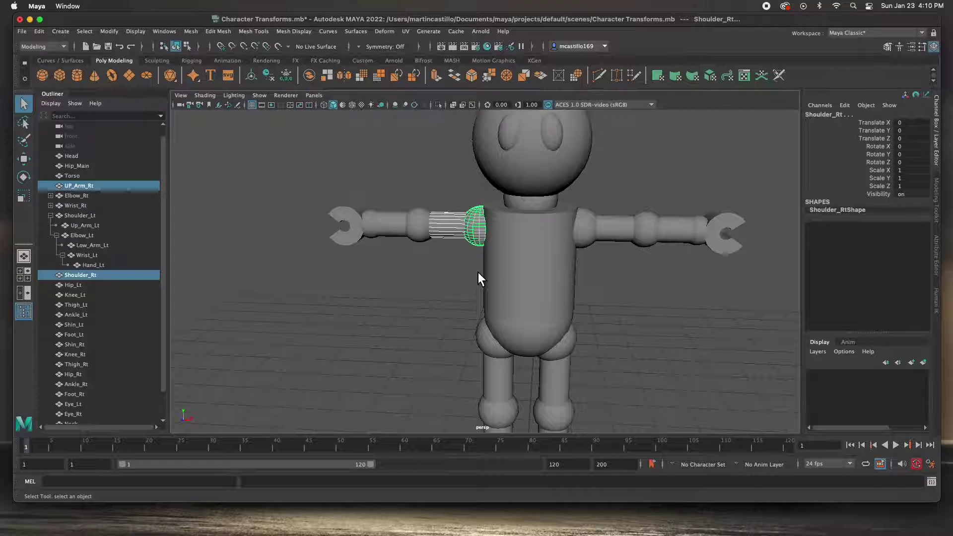
key(p)
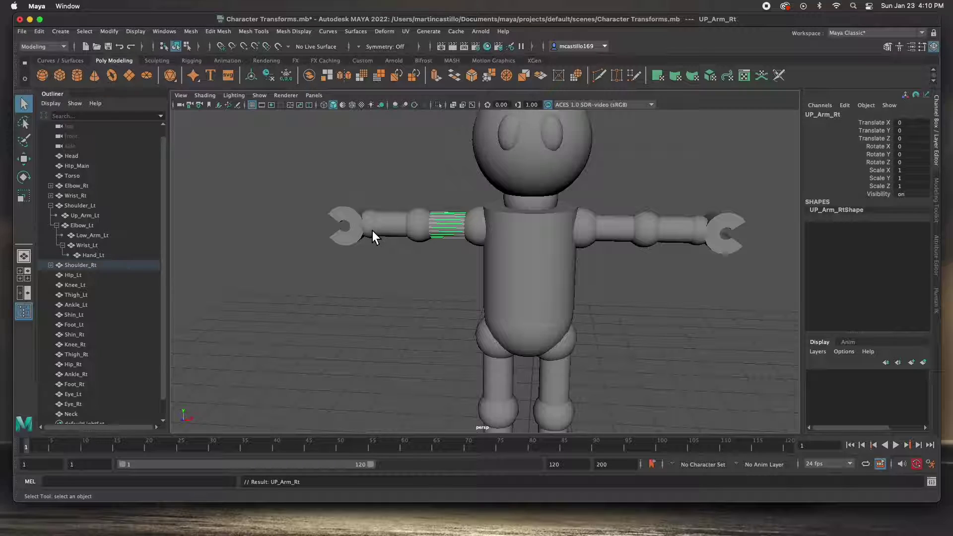
Step: Parent Wrist_Rt under Elbow_Rt, and Elbow_Rt under Shoulder_Rt
click(373, 232)
shift+click(417, 232)
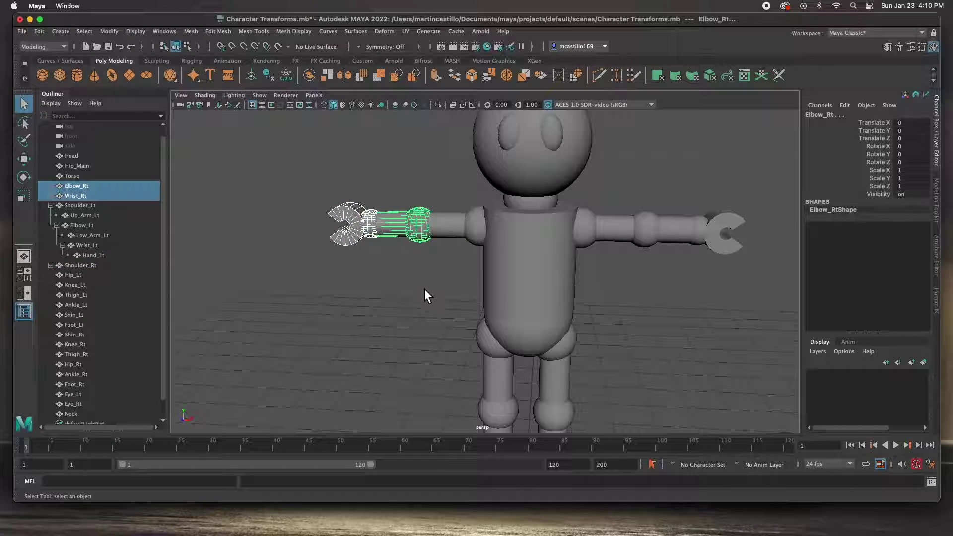
key(p)
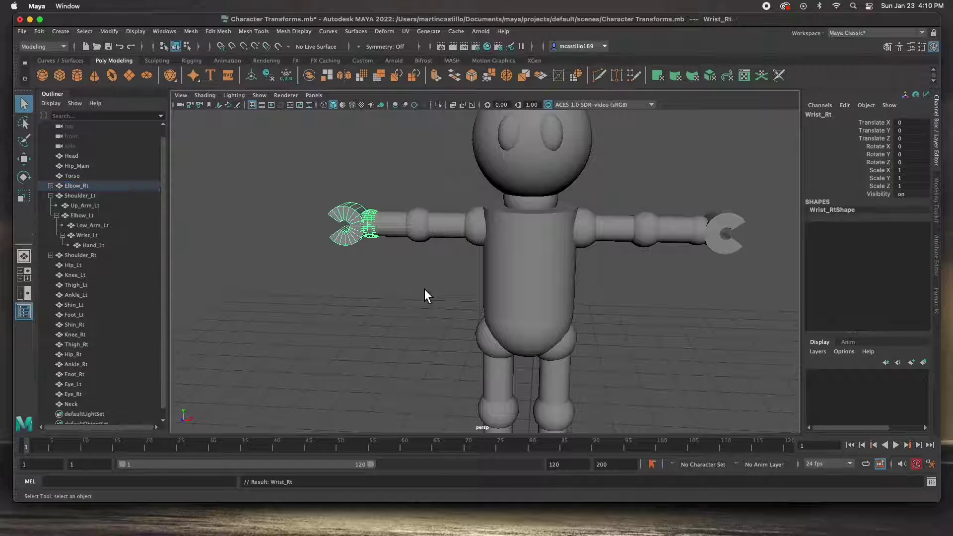
click(423, 234)
shift+click(475, 235)
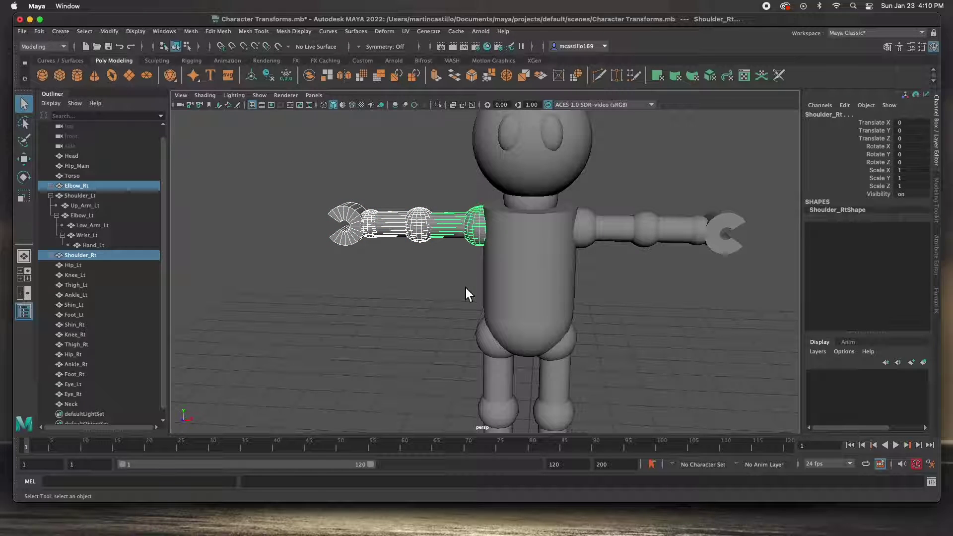
key(p)
Step: Check both arm hierarchies by selecting Shoulder_Rt and Shoulder_Lt, collapsing the expanded Shoulder_Lt branch
click(471, 230)
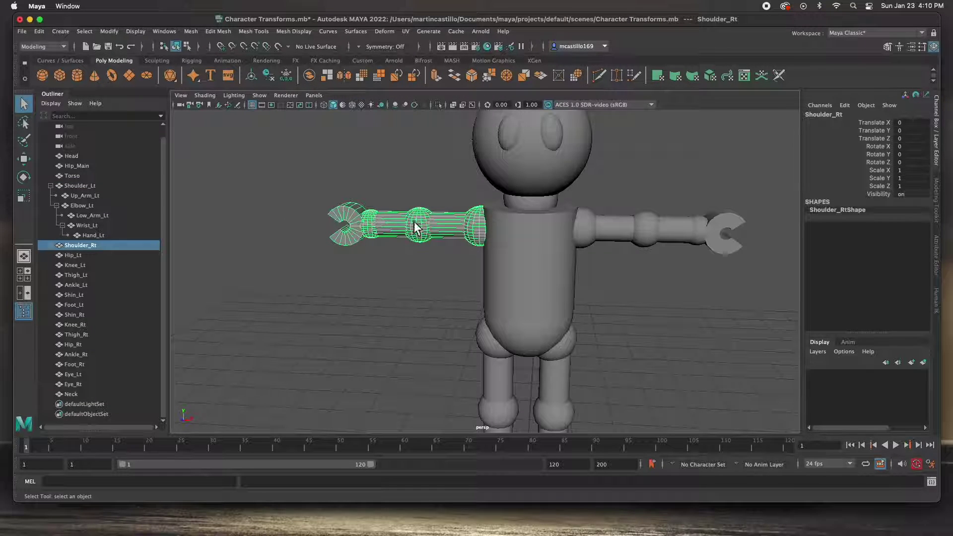
click(50, 185)
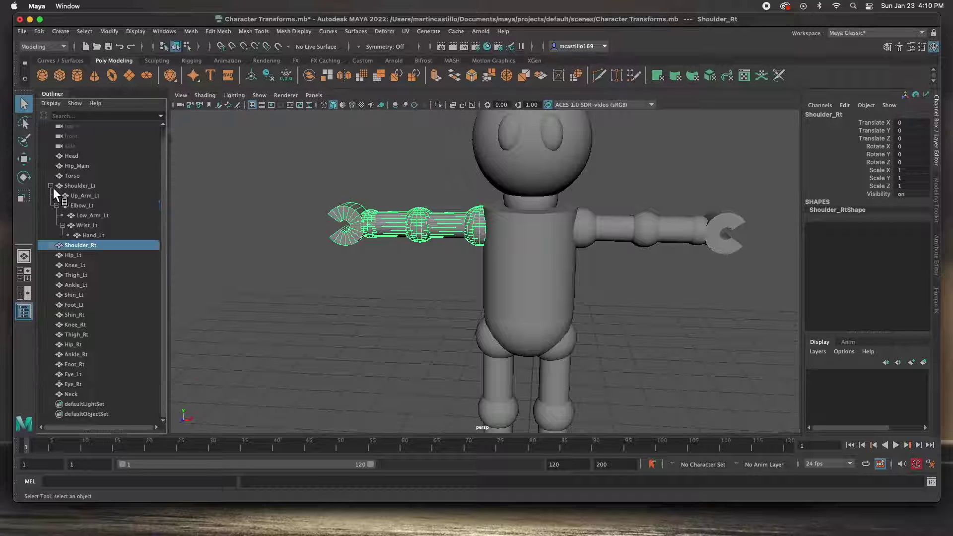
click(72, 196)
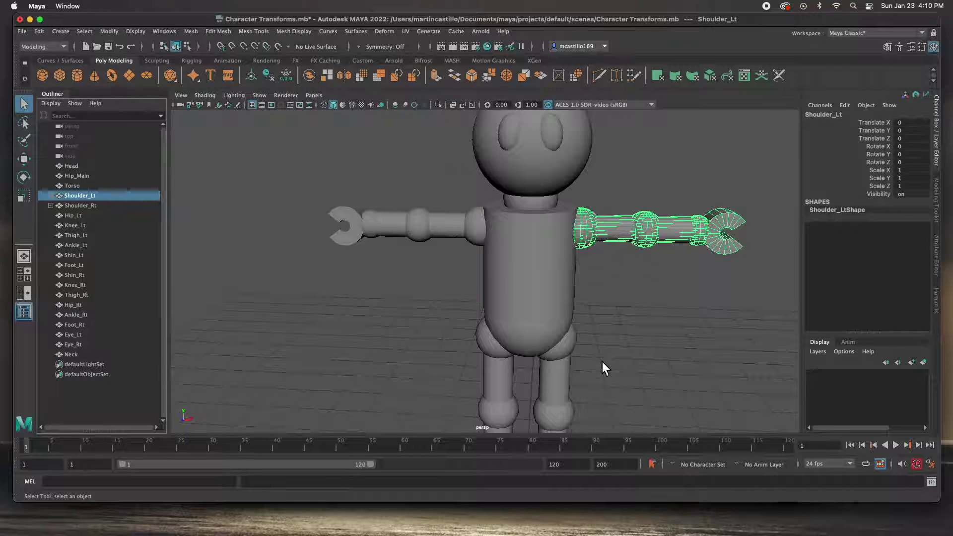
Step: Parent the left foot, Foot_Lt, under Ankle_Lt
alt+middle_drag(602, 361, 493, 214)
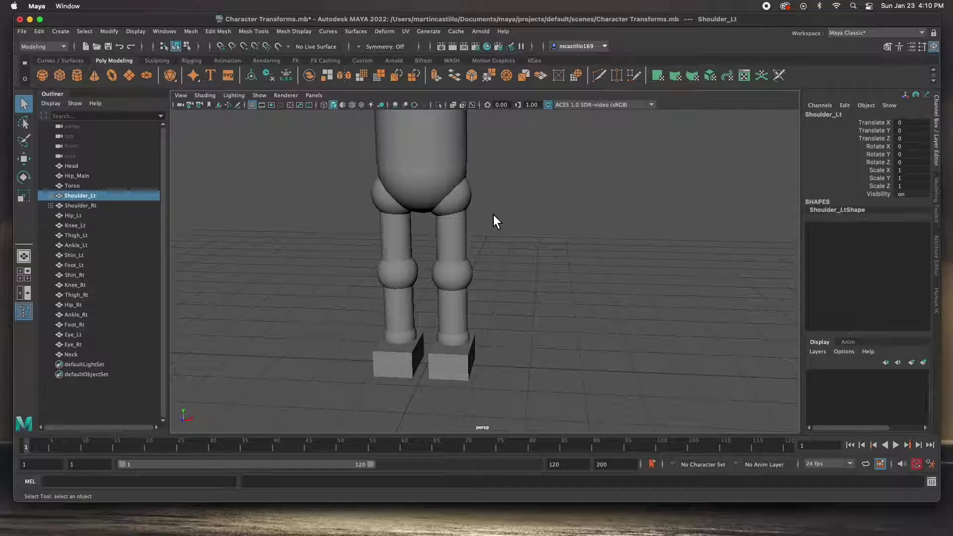
alt+drag(505, 251, 481, 268)
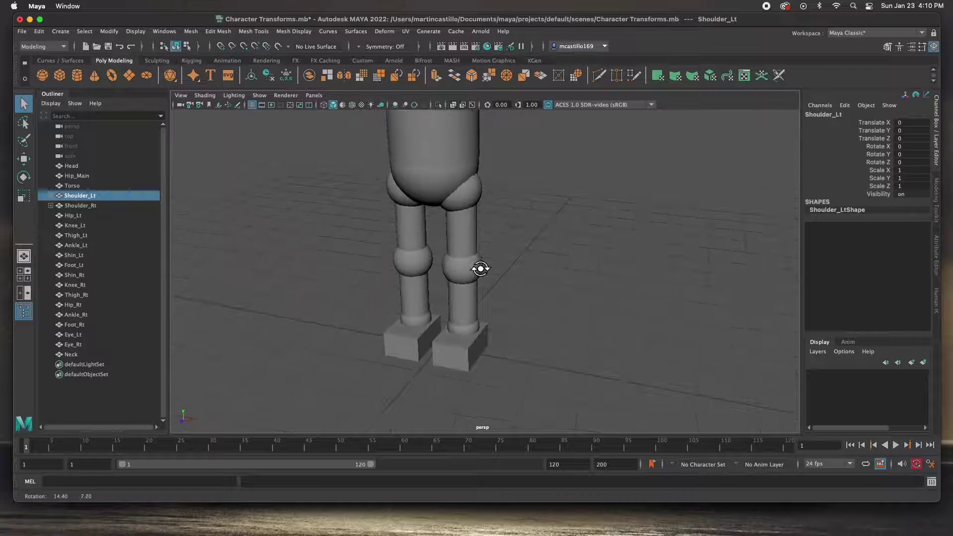
click(475, 330)
click(471, 350)
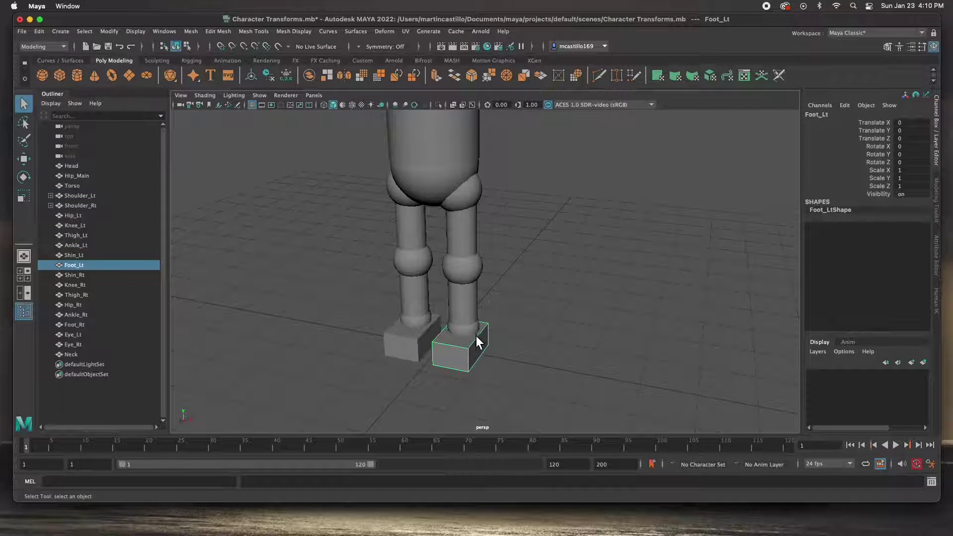
shift+click(475, 332)
key(p)
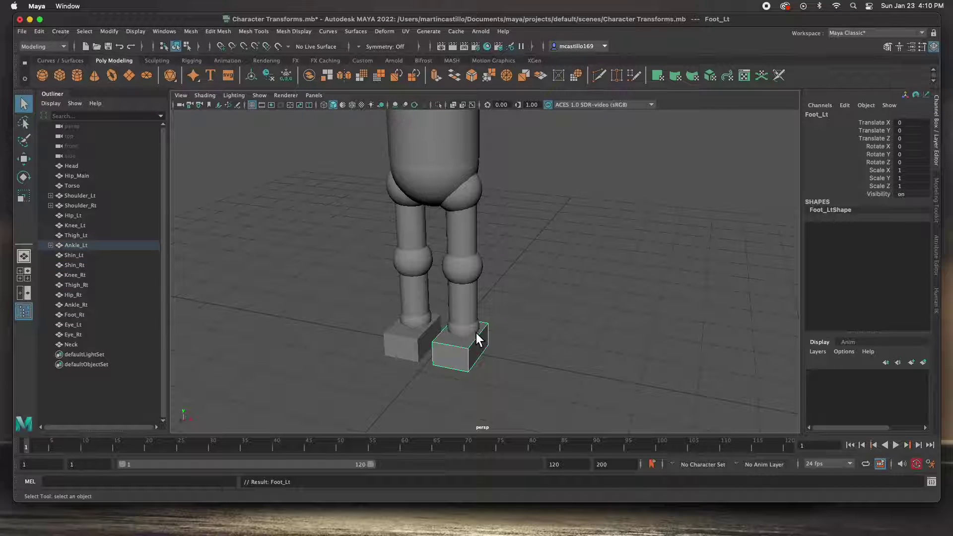
Step: Parent Shin_Lt under Knee_Lt, and Thigh_Lt under Hip_Lt
click(469, 303)
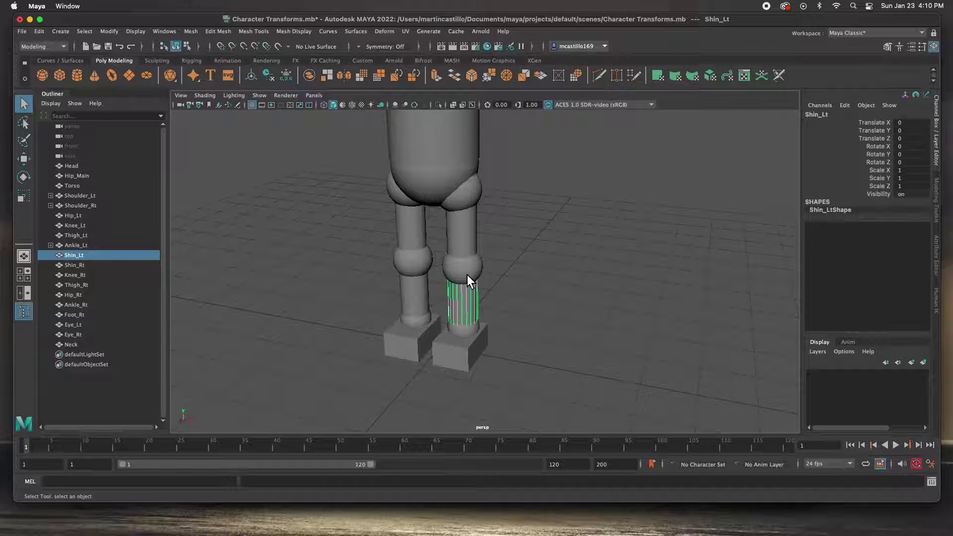
shift+click(467, 275)
key(p)
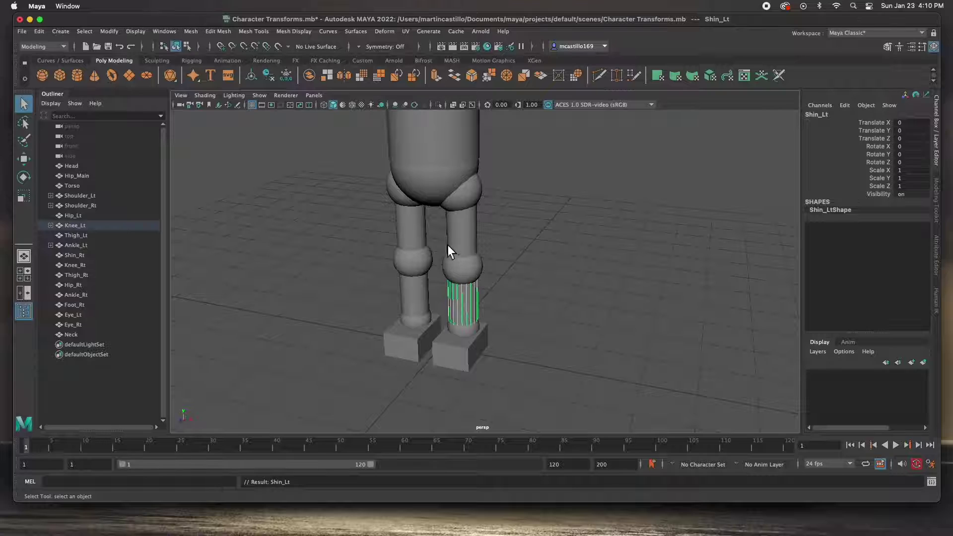
click(461, 239)
shift+click(473, 196)
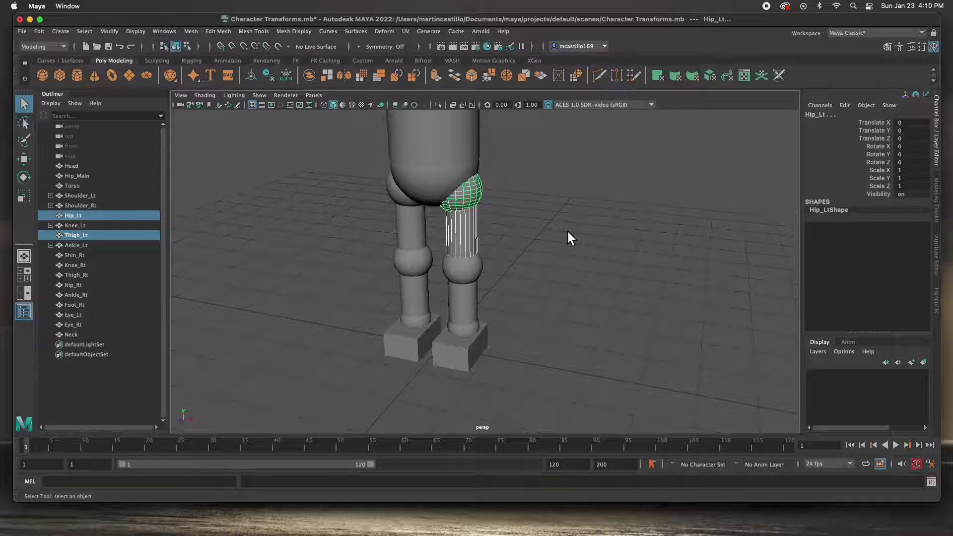
key(p)
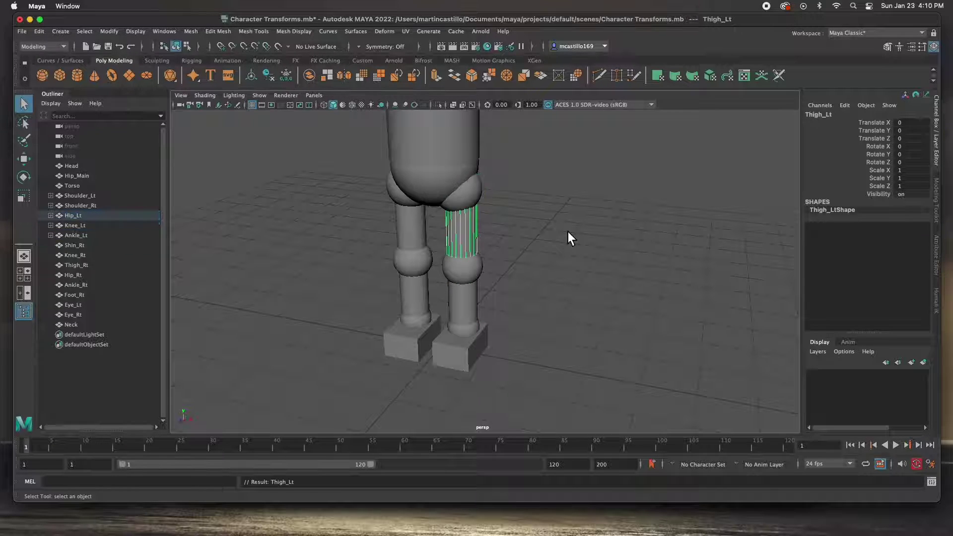
Step: Connect the left leg joints by parenting Ankle_Lt under Knee_Lt, and Knee_Lt under Hip_Lt
click(475, 331)
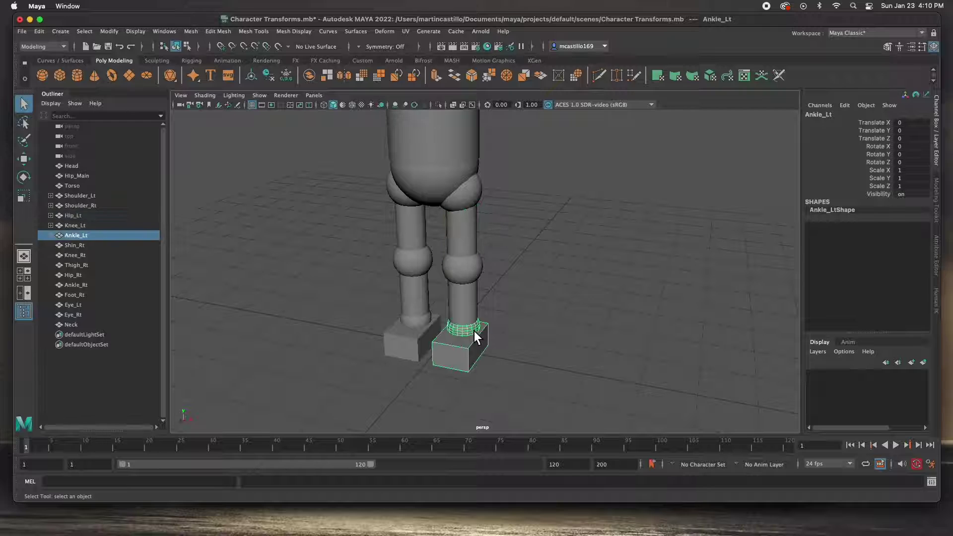
shift+click(476, 270)
key(p)
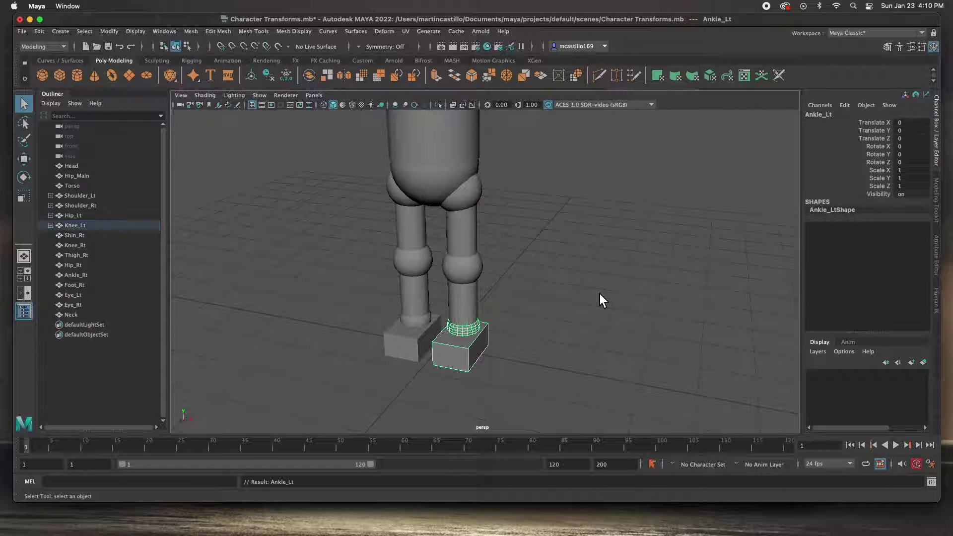
click(462, 269)
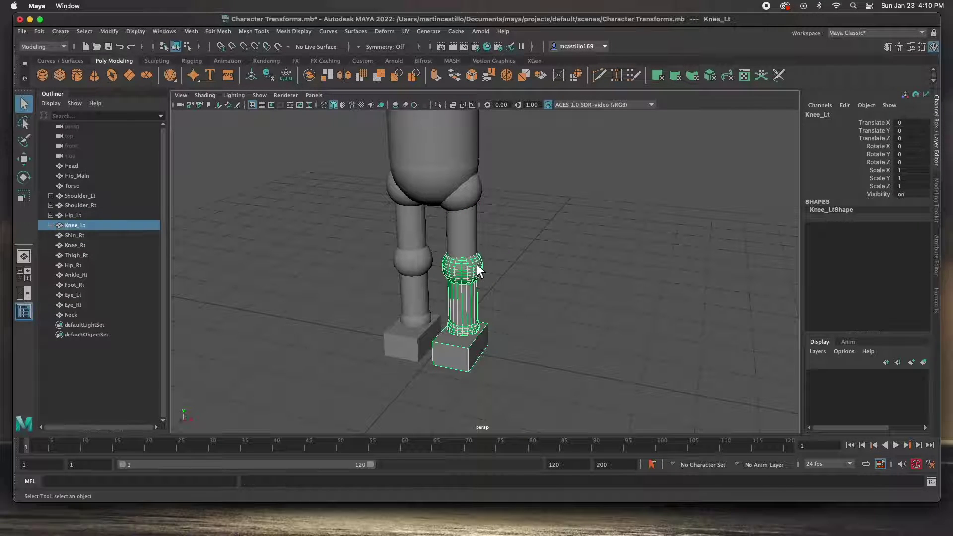
shift+click(476, 195)
key(p)
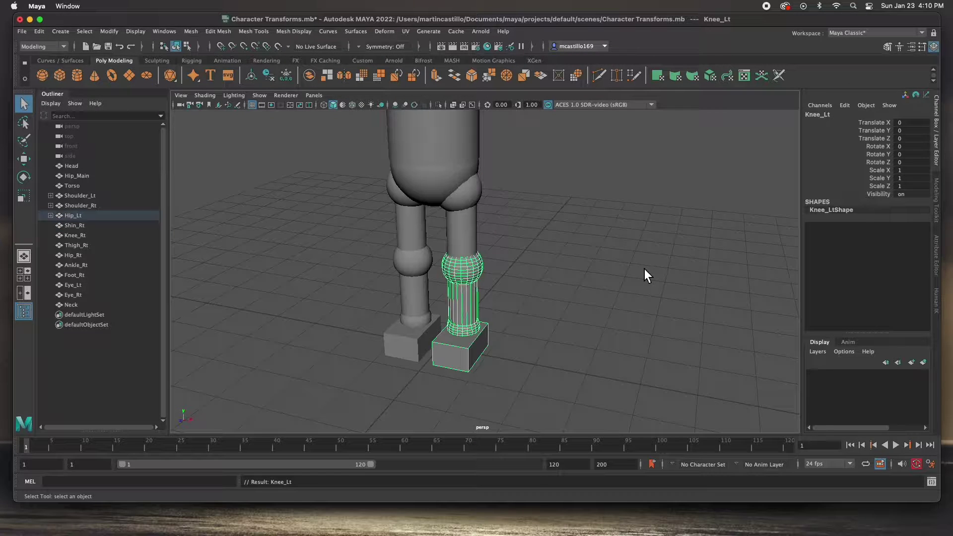
Step: Parent the right foot, Foot_Rt, under Ankle_Rt
alt+drag(355, 322, 414, 349)
click(398, 386)
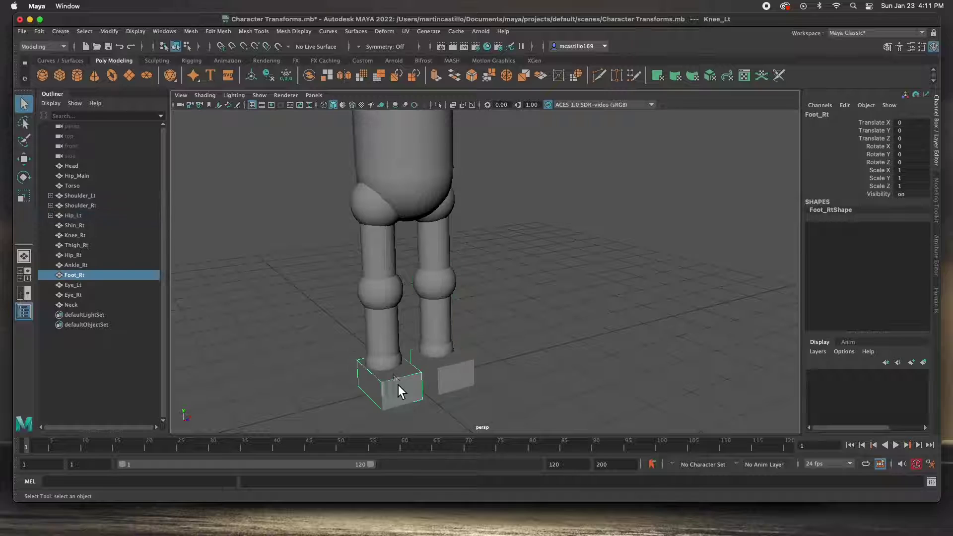
shift+click(391, 367)
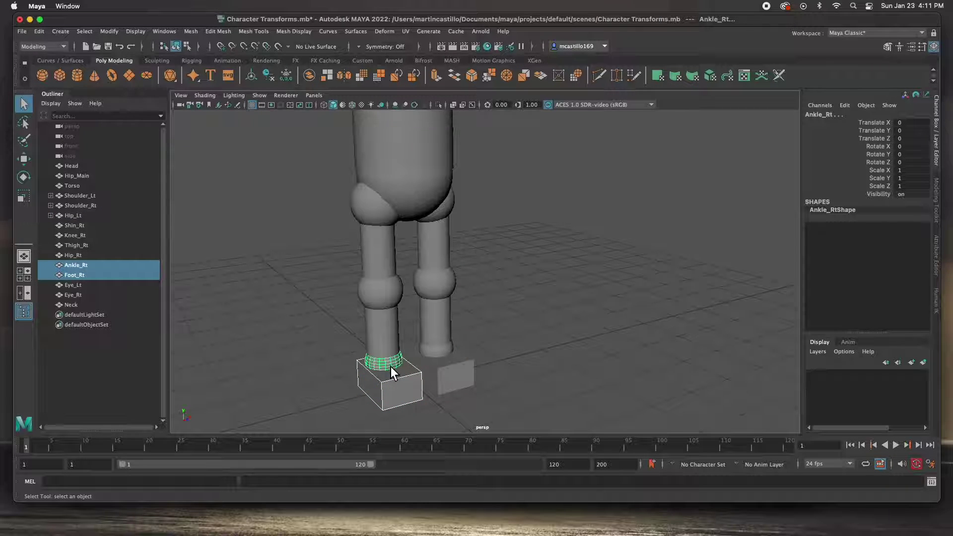
key(p)
Step: Parent Shin_Rt under Knee_Rt, and Thigh_Rt under Hip_Rt
click(389, 339)
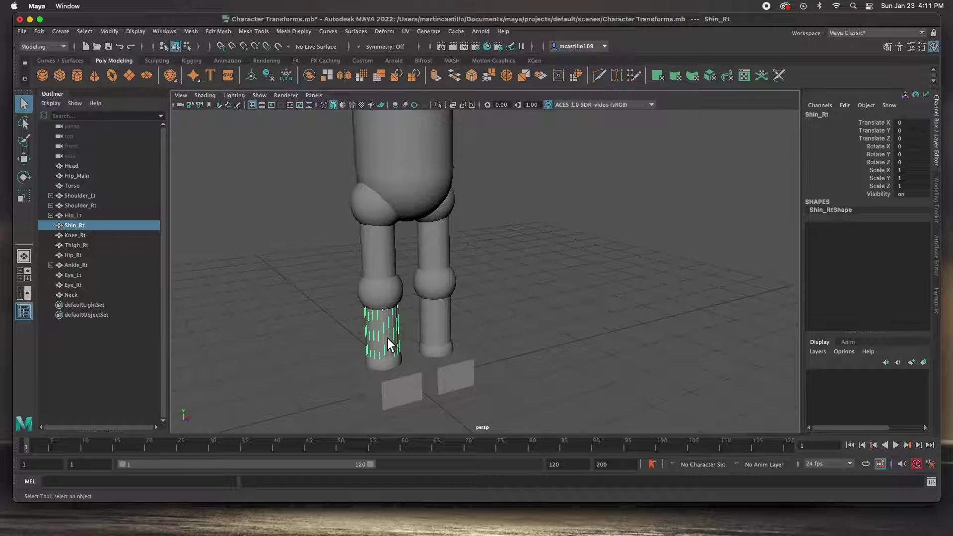
shift+click(386, 297)
key(p)
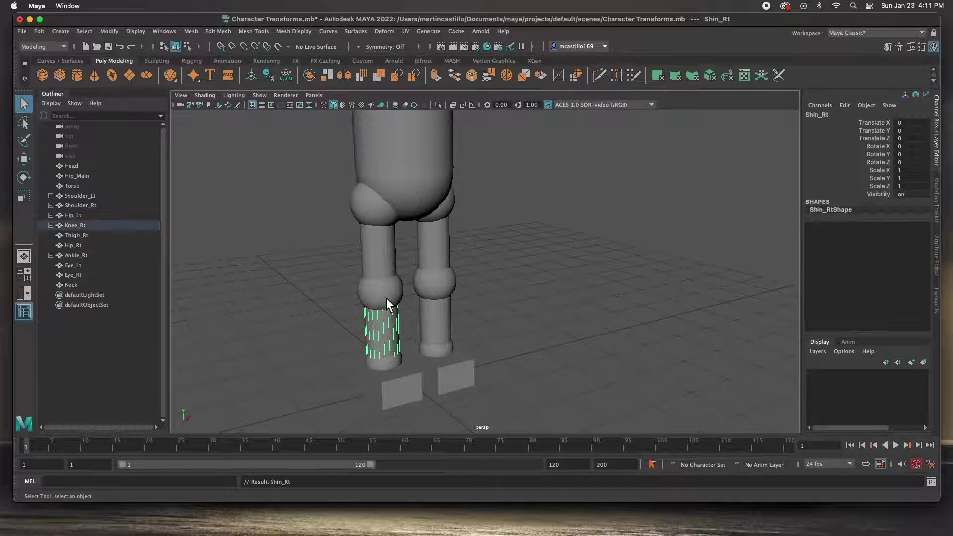
click(383, 251)
shift+click(375, 214)
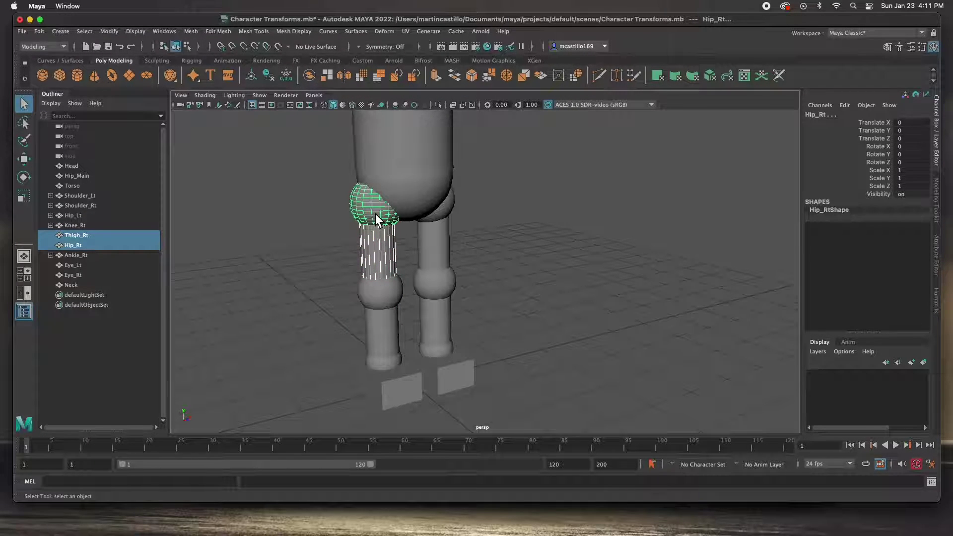
key(p)
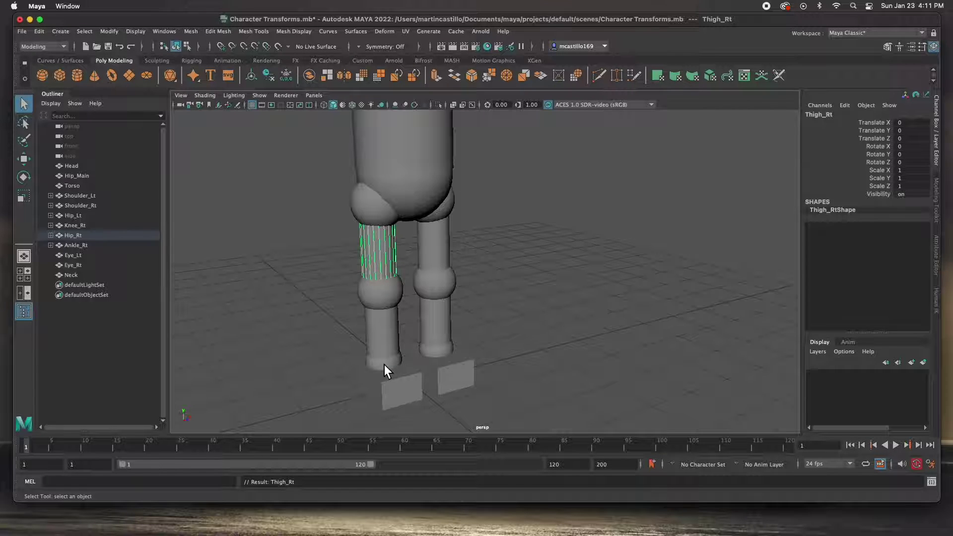
Step: Connect the right leg joints by parenting Ankle_Rt under Knee_Rt, and Knee_Rt under Hip_Rt
click(384, 364)
shift+click(385, 292)
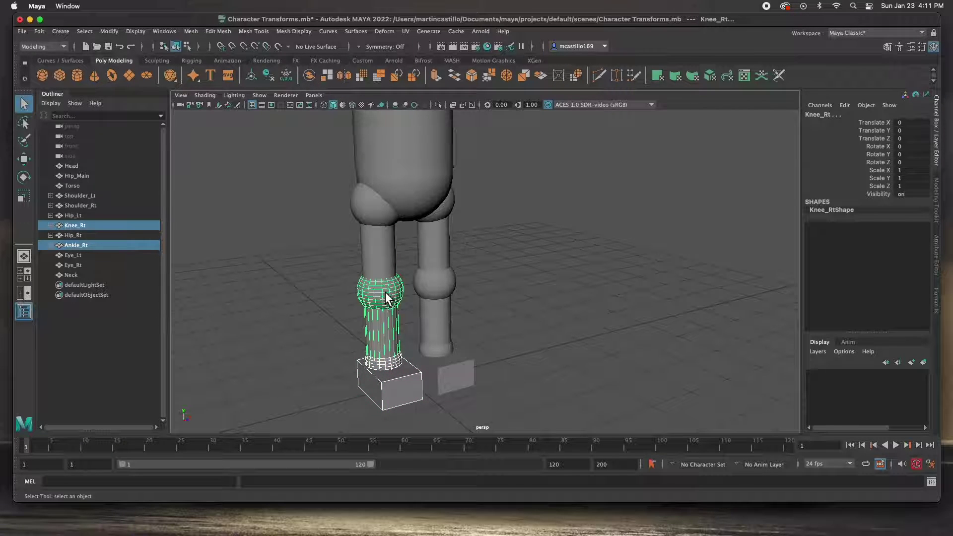
key(p)
click(385, 296)
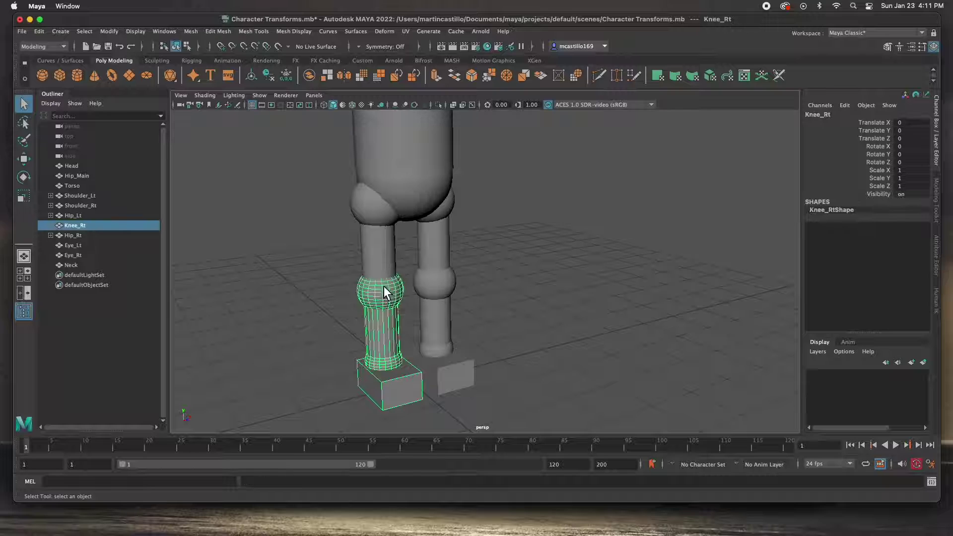
shift+click(374, 213)
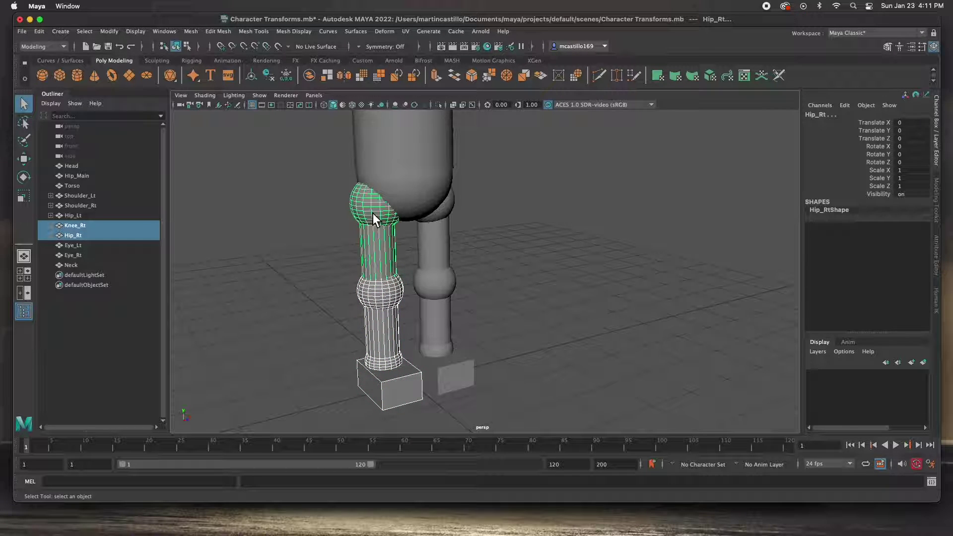
key(p)
Step: Check the four limb hierarchies by selecting Shoulder_Lt, Shoulder_Rt, Hip_Lt and Hip_Rt one after another
scroll(472, 286, down, 3)
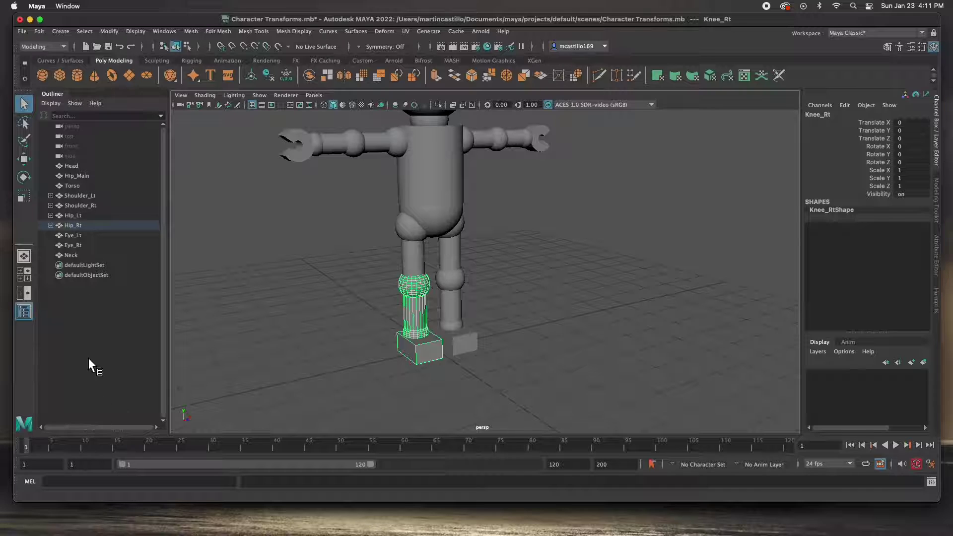
click(76, 197)
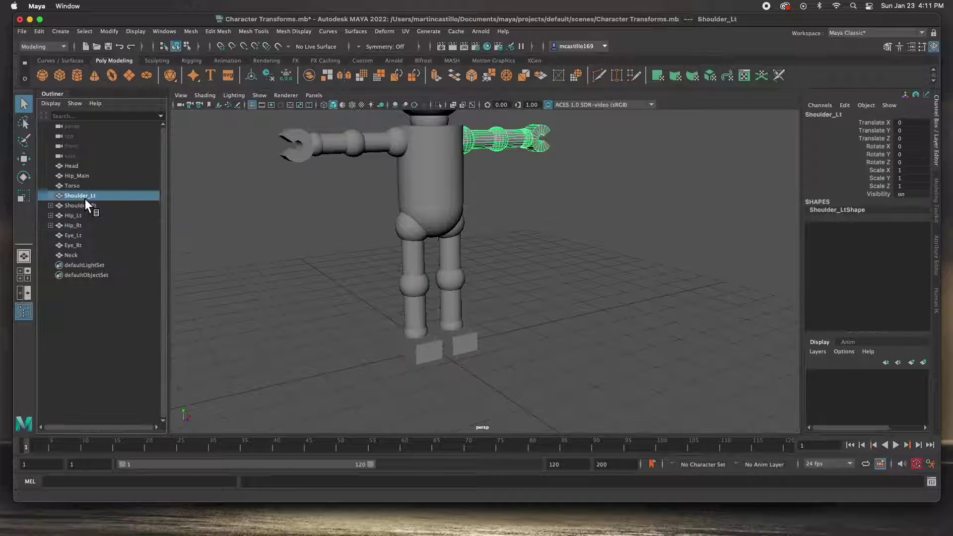
alt+drag(350, 314, 341, 357)
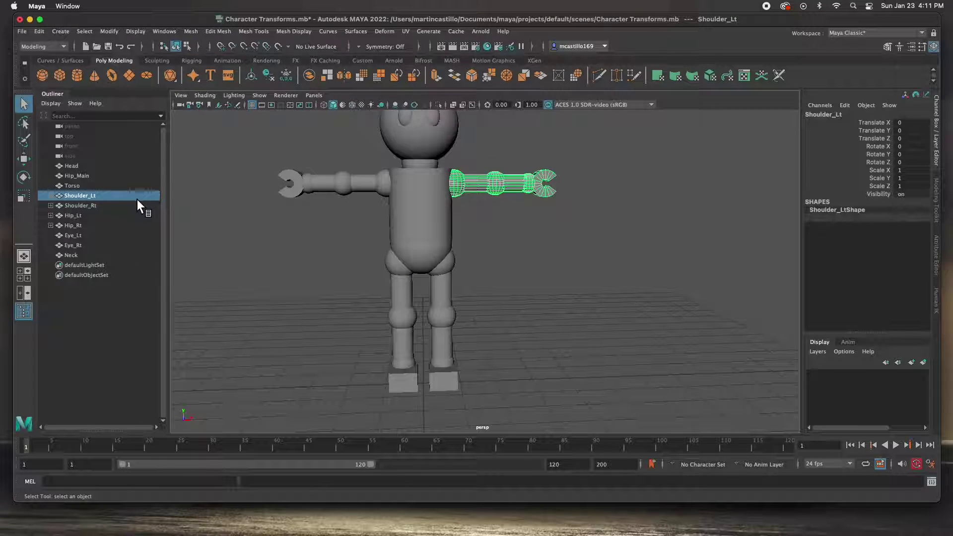
click(85, 208)
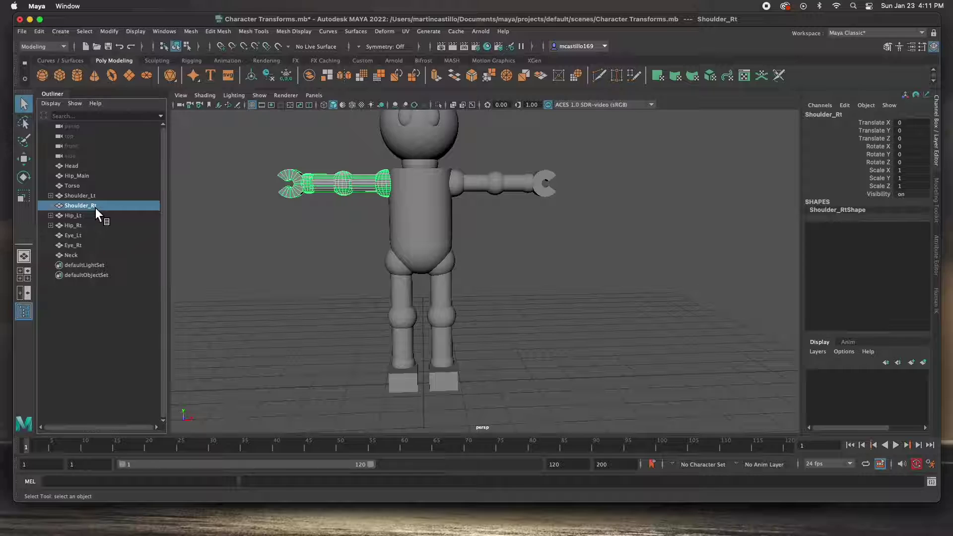
click(82, 218)
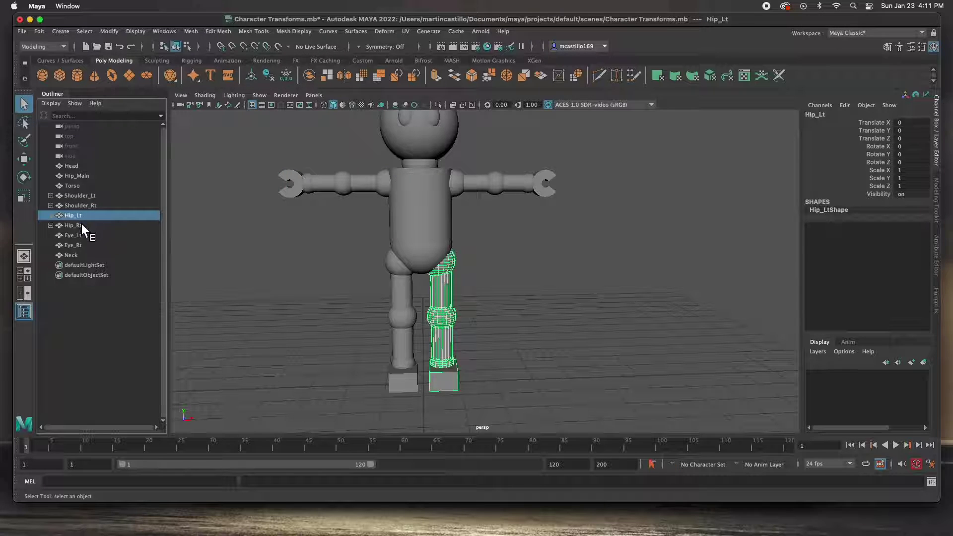
click(77, 228)
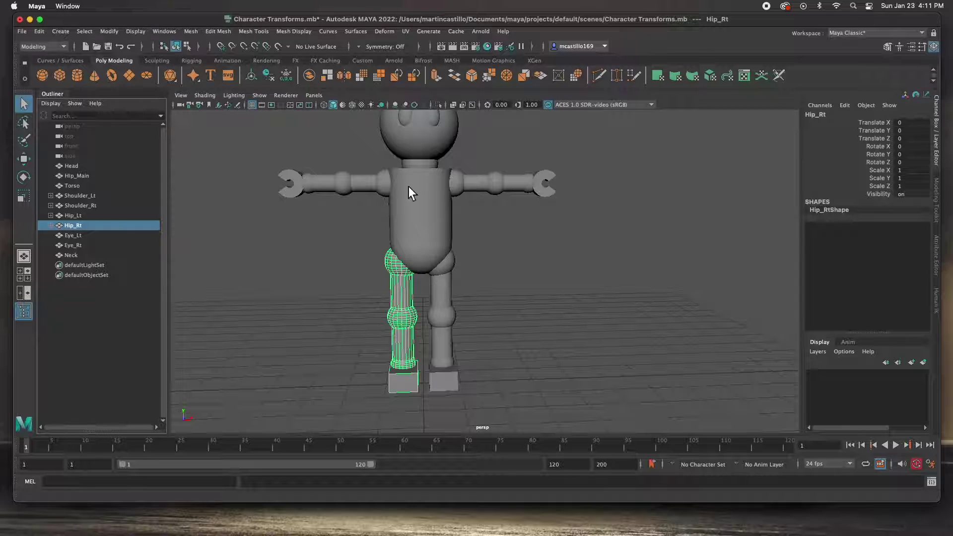
Step: Parent the head and both eyes, Eye_Lt and Eye_Rt, under Neck
alt+middle_drag(406, 217, 449, 294)
scroll(408, 281, up, 3)
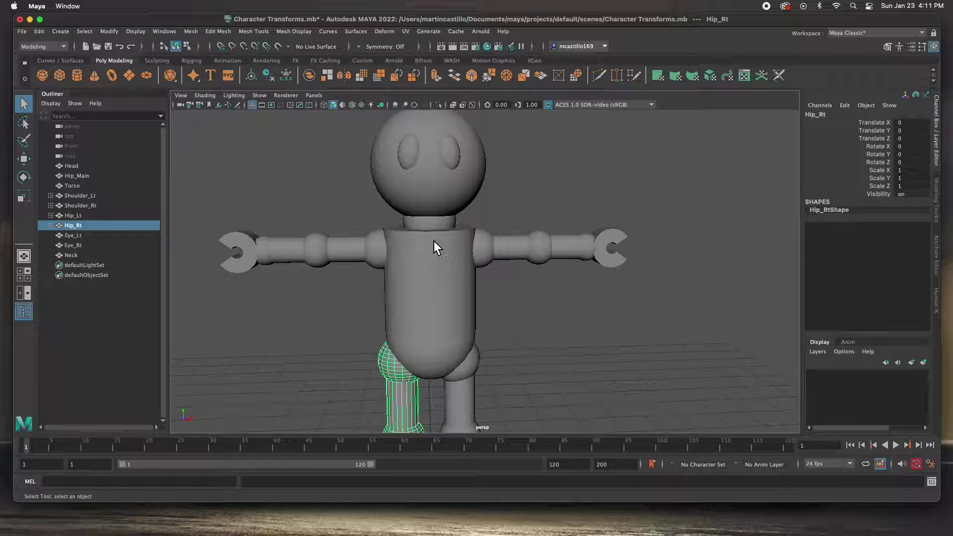
drag(337, 124, 508, 160)
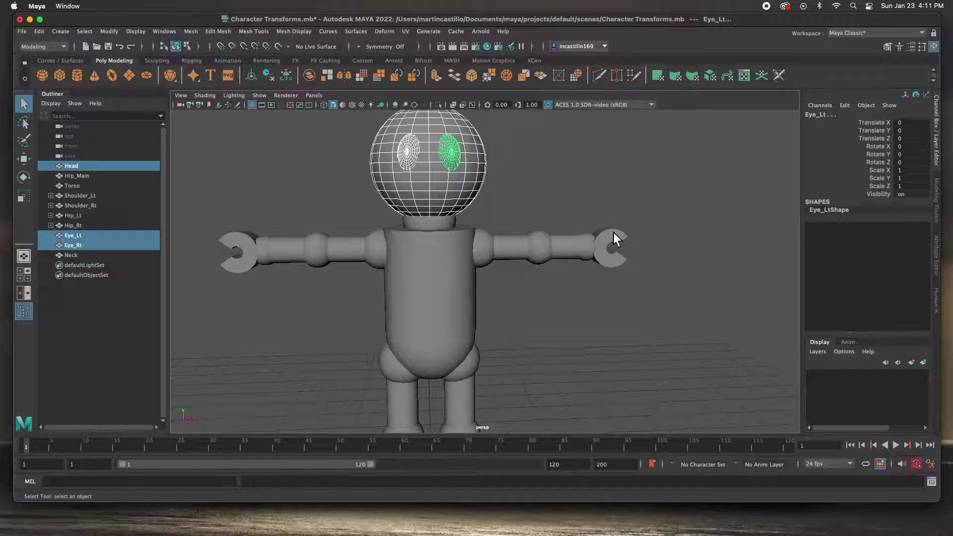
shift+click(441, 224)
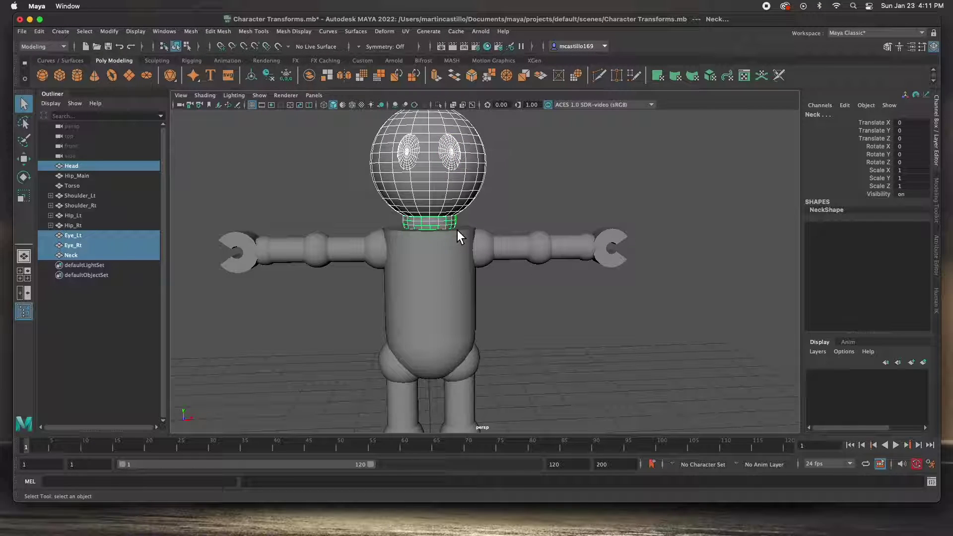
key(z)
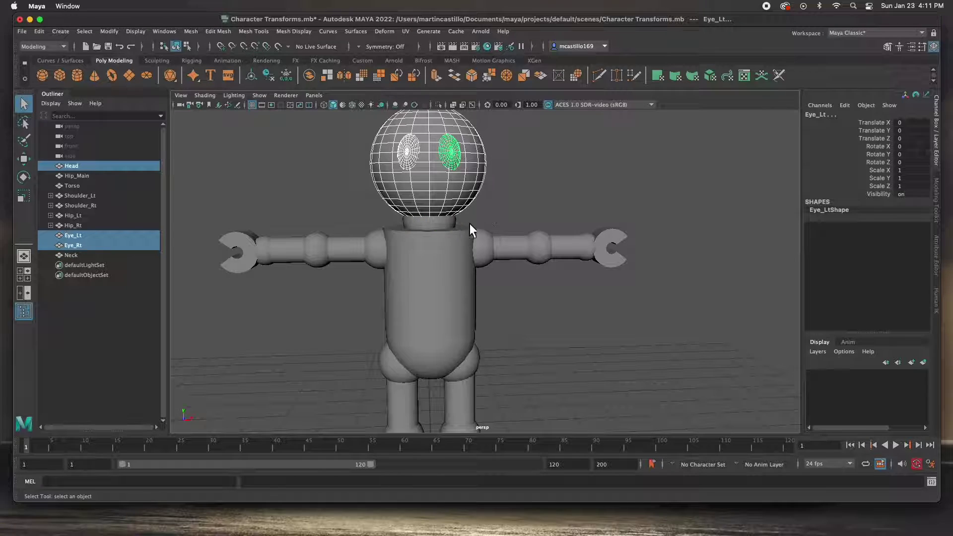
shift+click(440, 224)
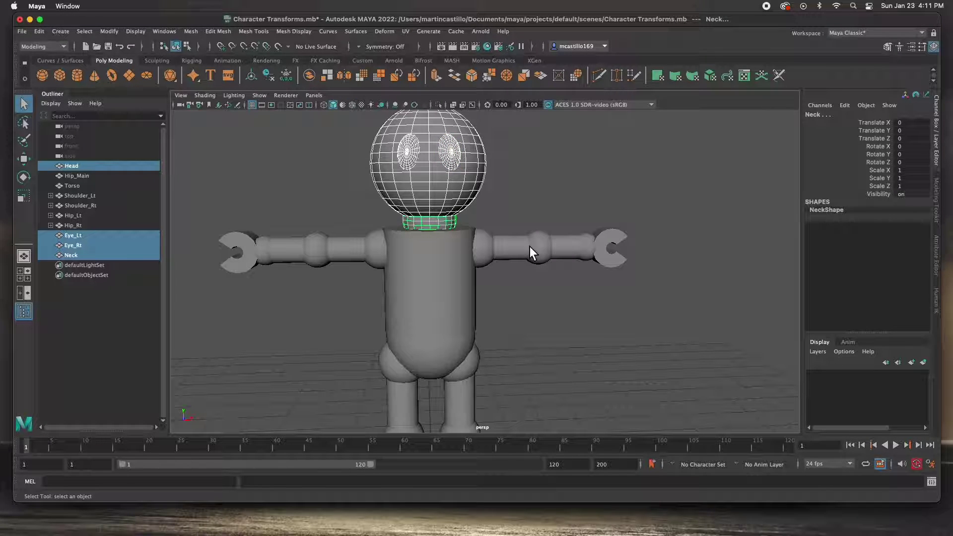
key(p)
Step: Parent Torso under Hip_Main and clear the selection
click(425, 307)
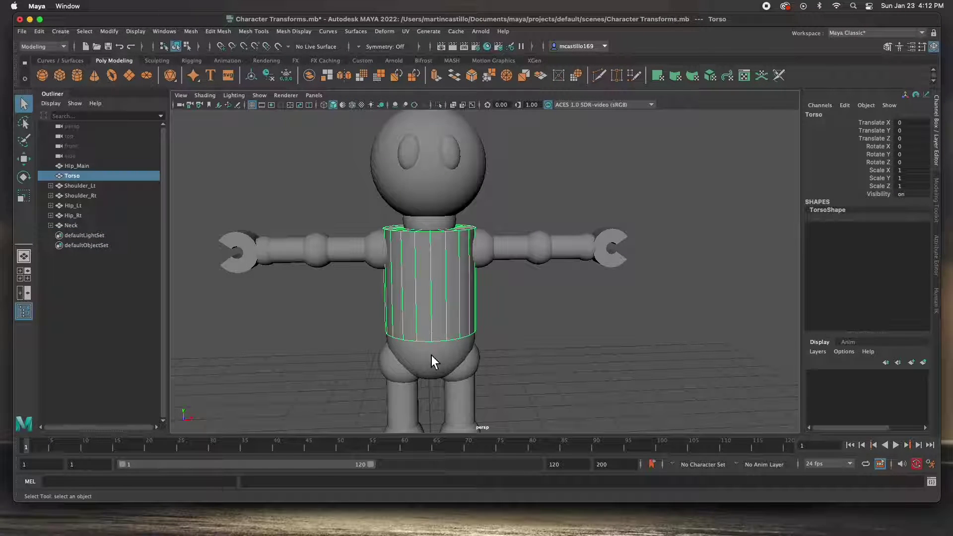
shift+click(434, 362)
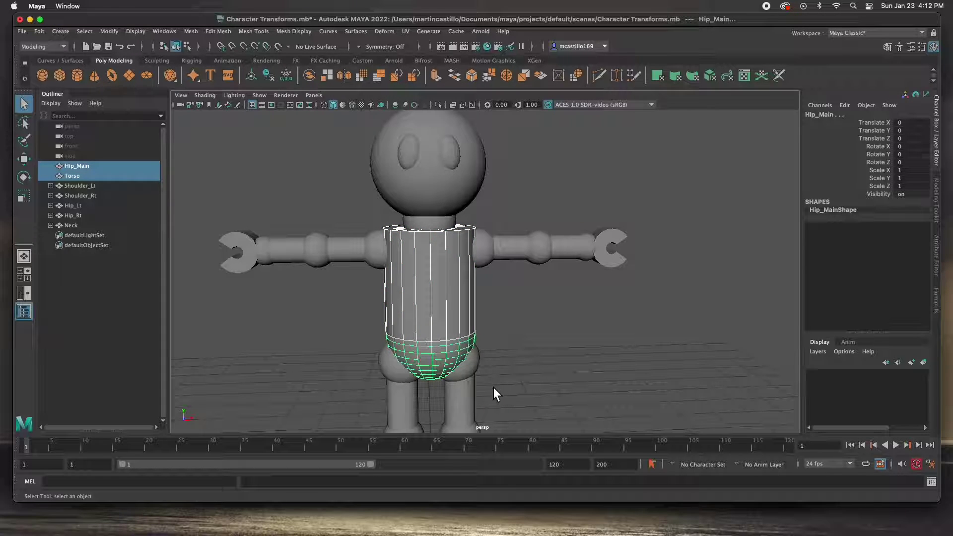
key(p)
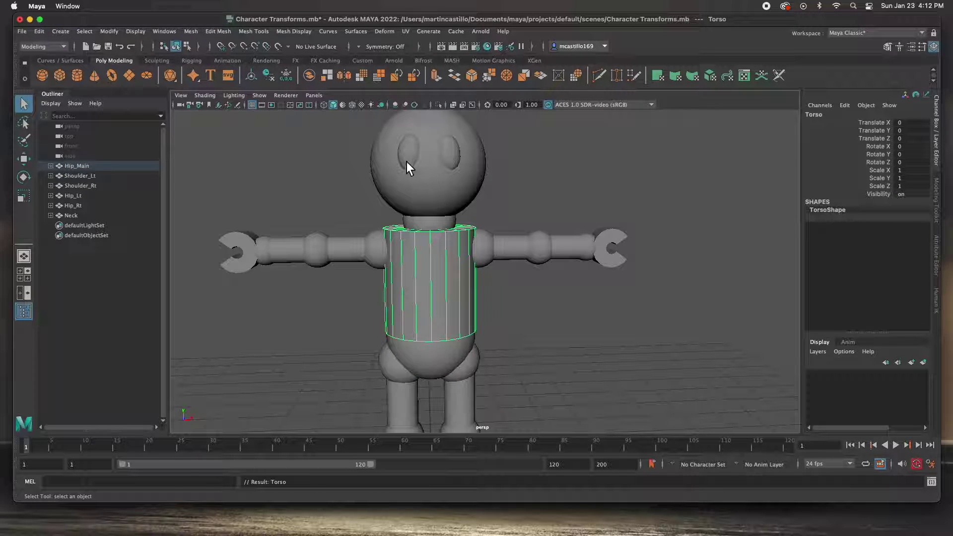
drag(350, 148, 511, 222)
drag(376, 321, 471, 346)
click(526, 338)
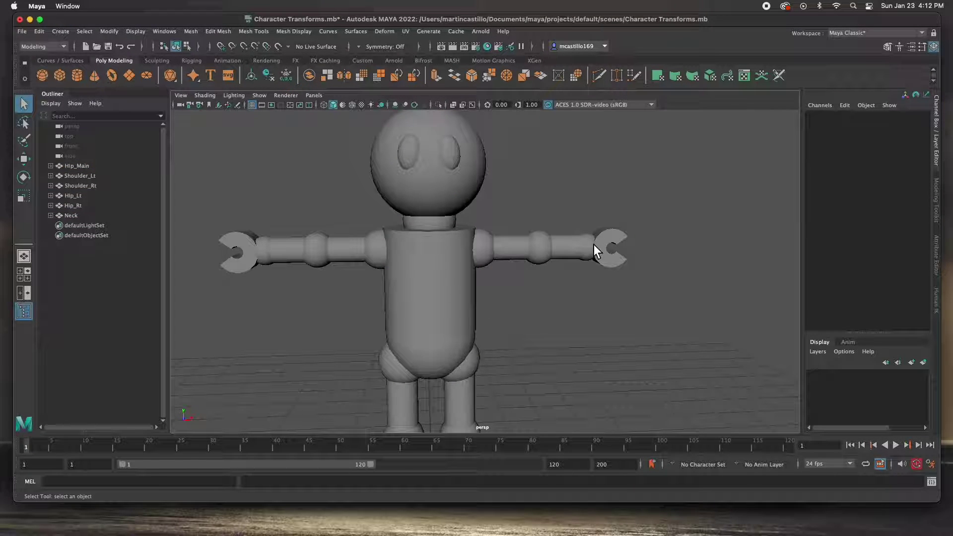
Step: Parent Neck, with the head parts it carries, under Hip_Main and deselect everything
click(441, 224)
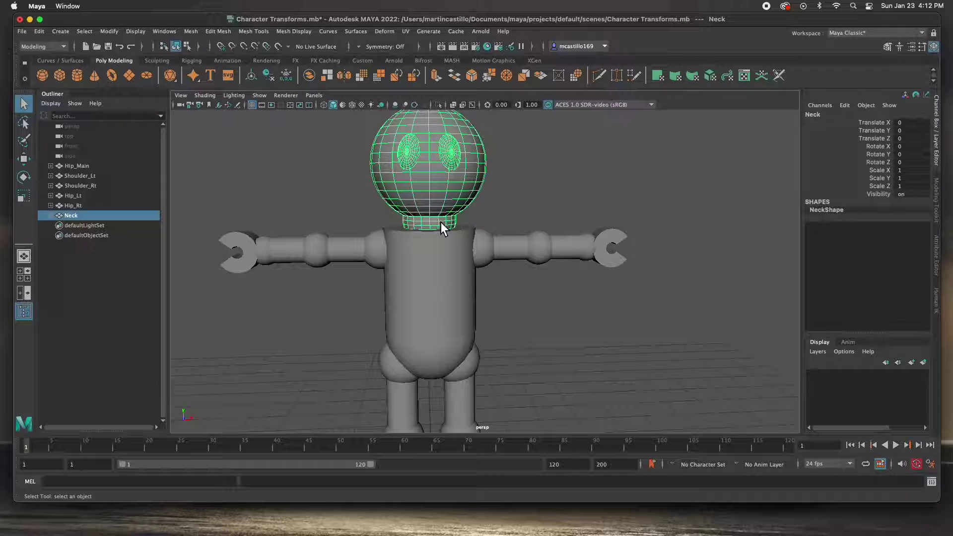
shift+click(446, 352)
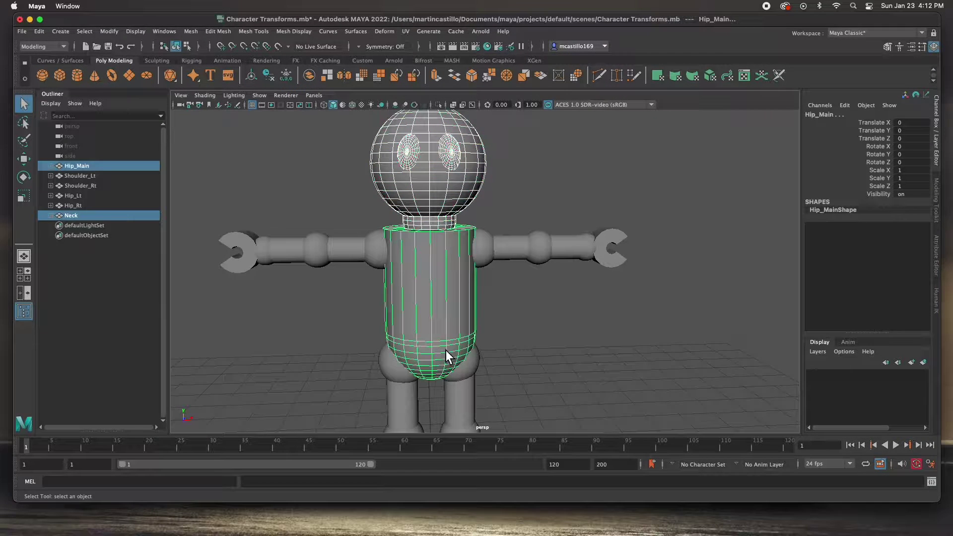
key(p)
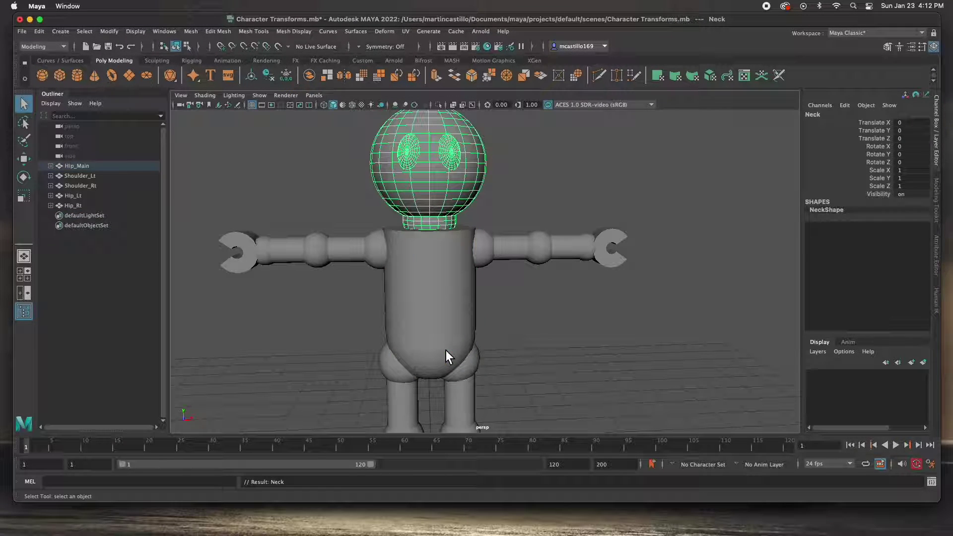
click(531, 317)
Step: Test the upper-body hierarchy by rotating Hip_Main, including about 22 degrees on Z, and undo each rotation
click(428, 366)
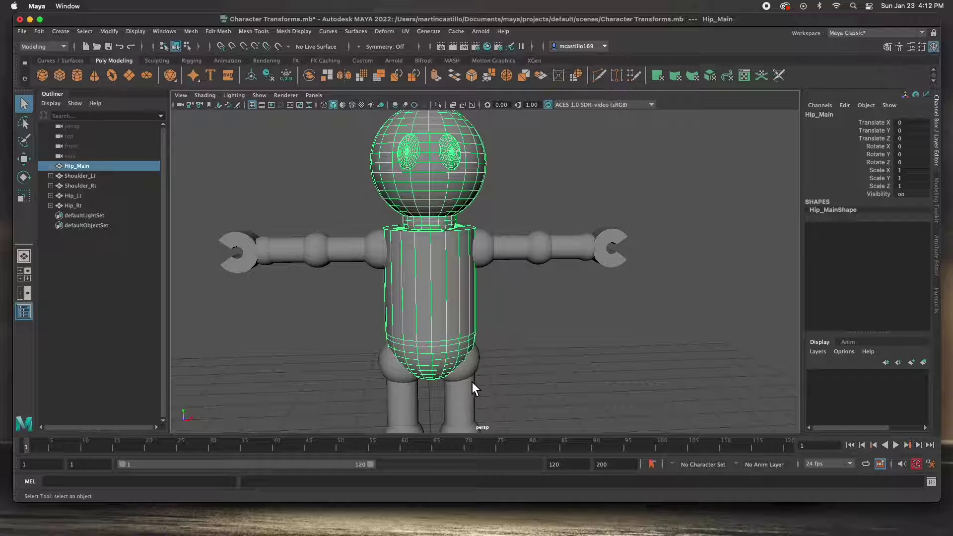
alt+drag(511, 336, 488, 330)
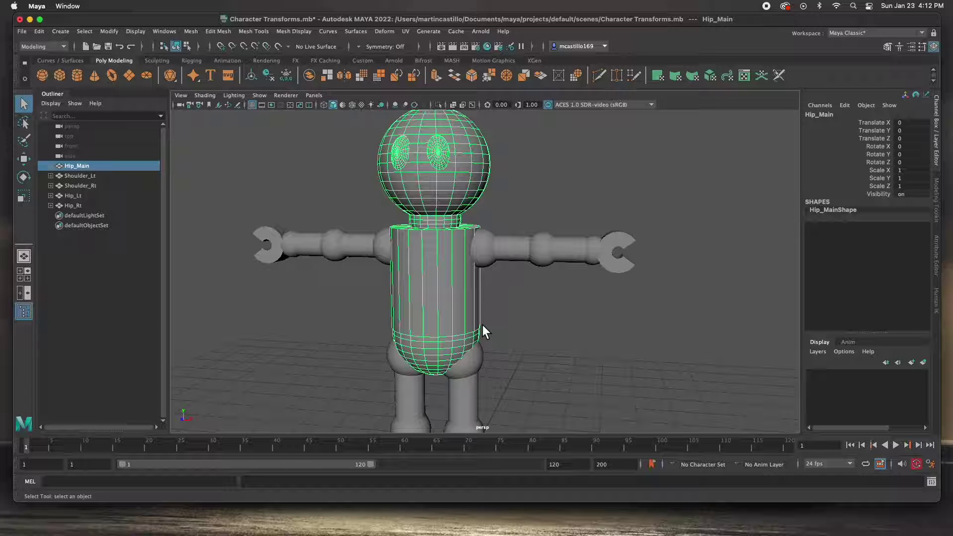
key(e)
drag(480, 323, 476, 302)
key(ctrl+z)
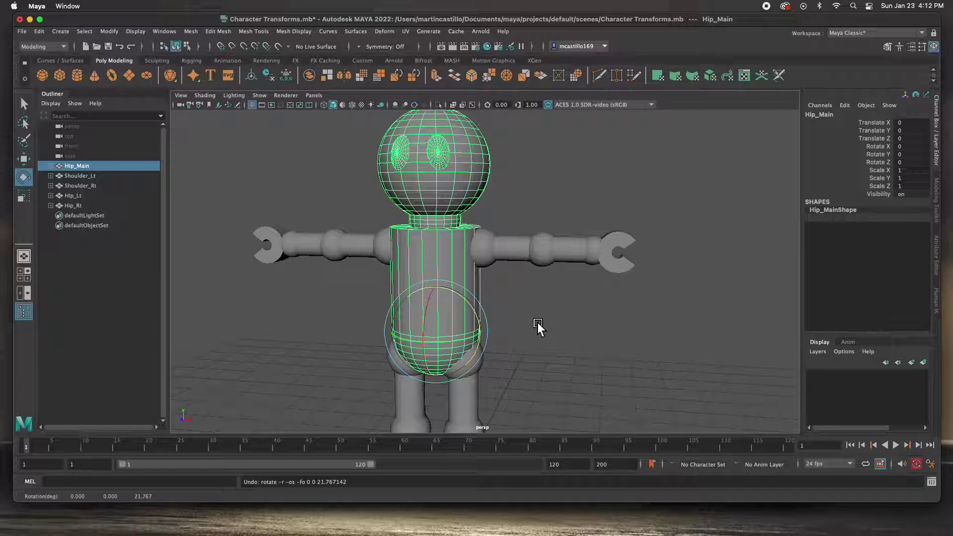
drag(435, 312, 401, 347)
key(ctrl+z)
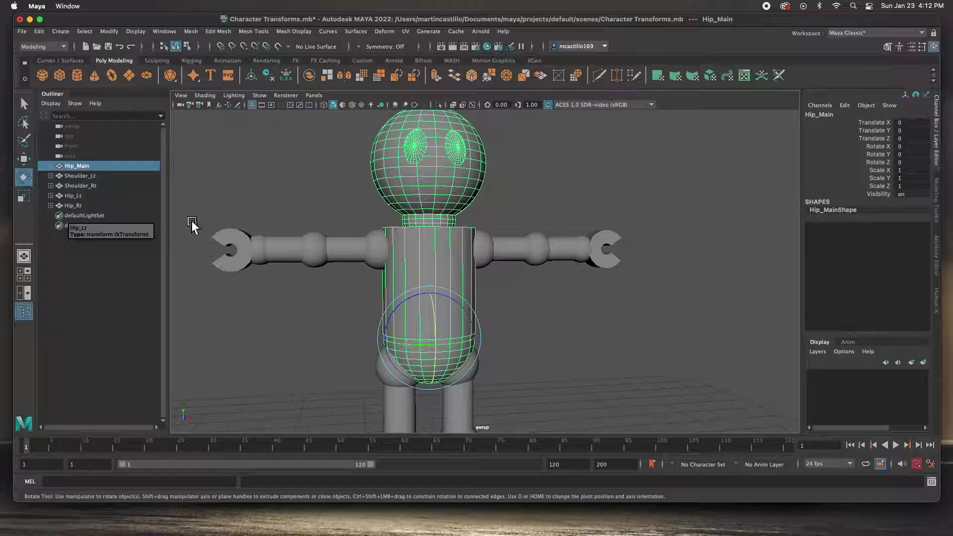
Step: Reselect Hip_Main, try rotating it about 22.5 degrees on X and -8 on Y, and undo the rotations
click(335, 217)
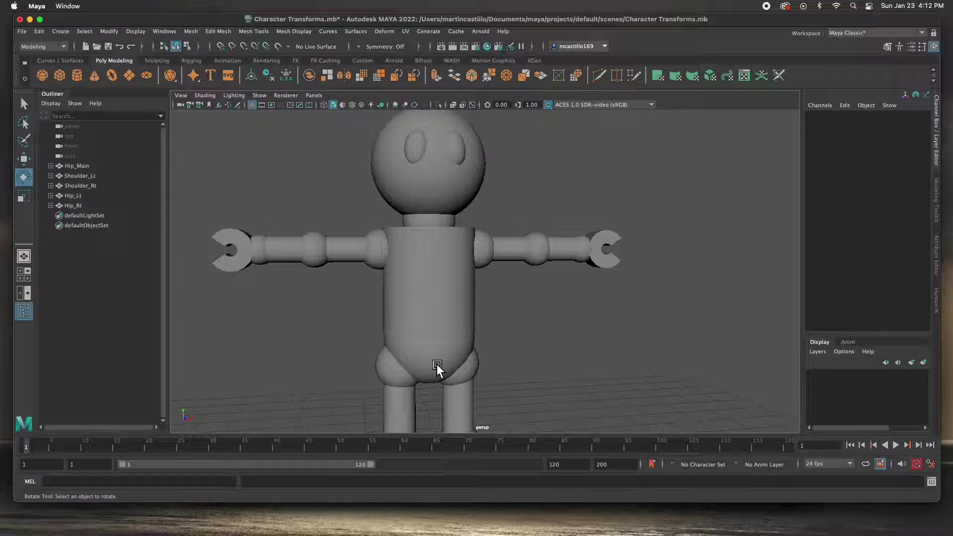
click(455, 355)
drag(462, 342, 432, 344)
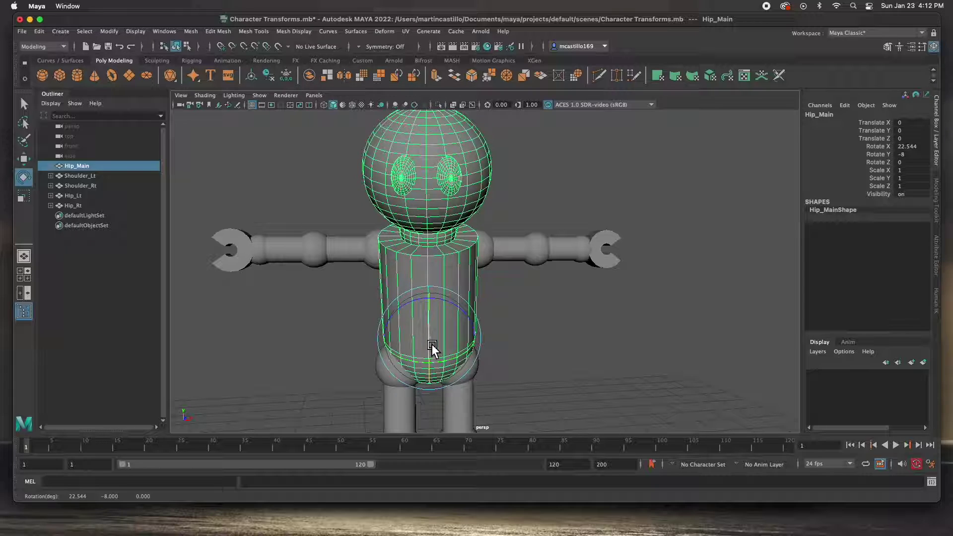
key(ctrl+z)
key(ctrl+z)
key(ctrl+z)
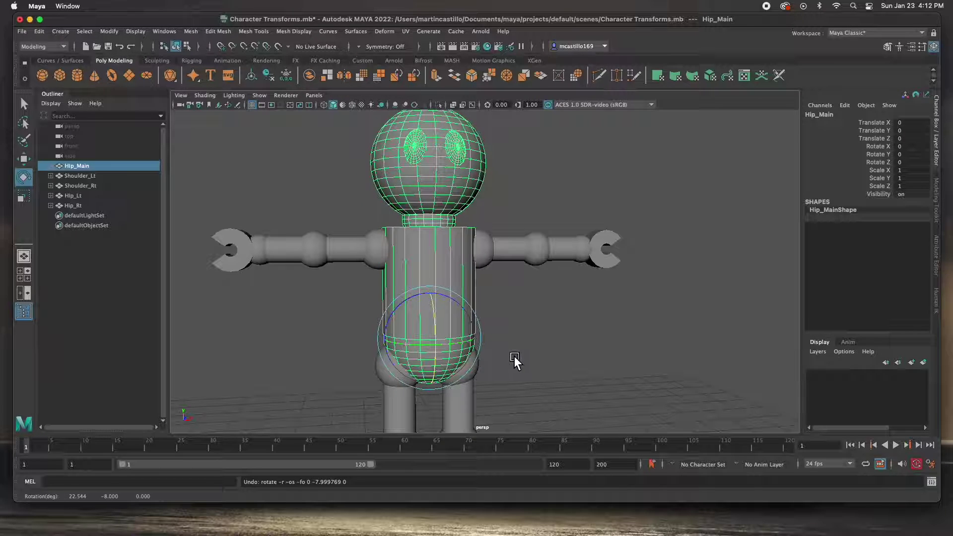
click(514, 357)
key(ctrl+z)
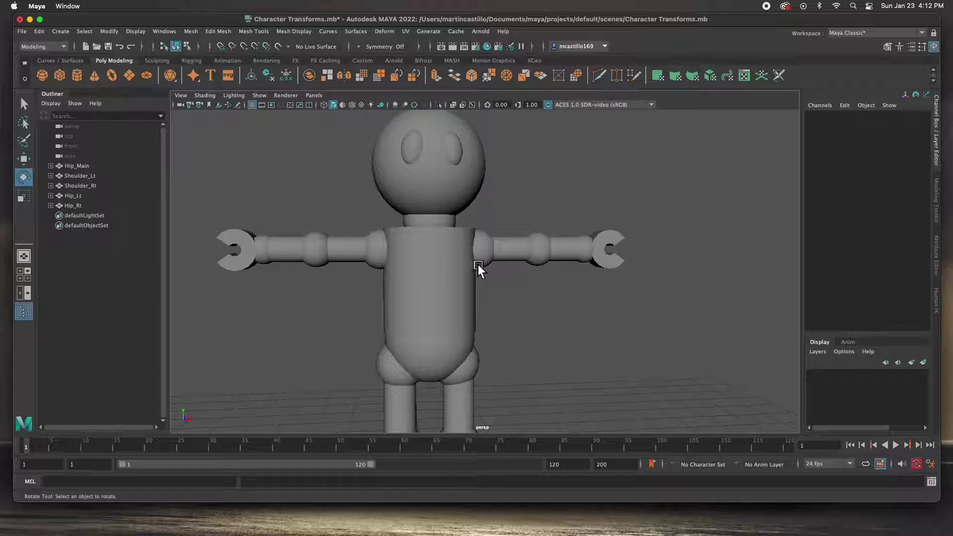
Step: Parent both arm chains, Shoulder_Lt and Shoulder_Rt, under Hip_Main one after the other
click(490, 252)
key(ctrl+z)
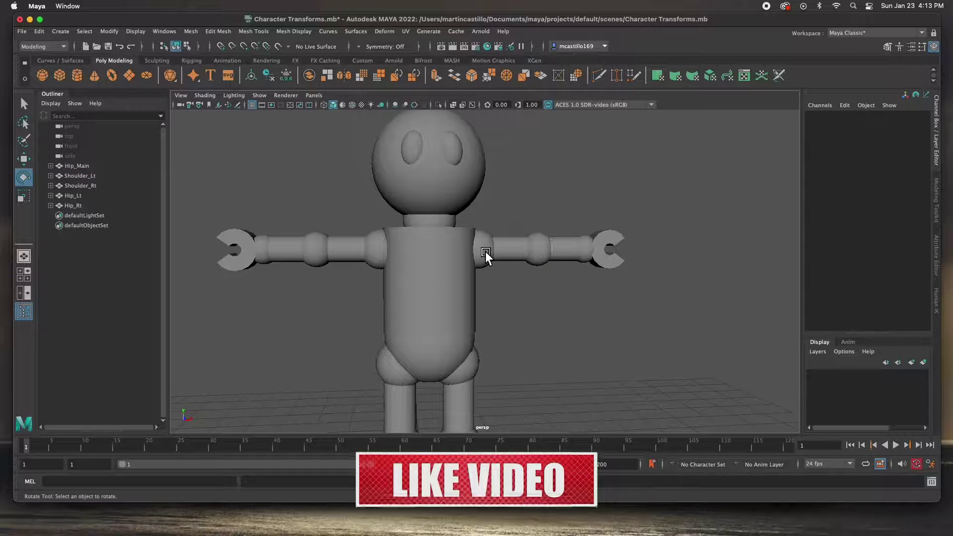
click(487, 257)
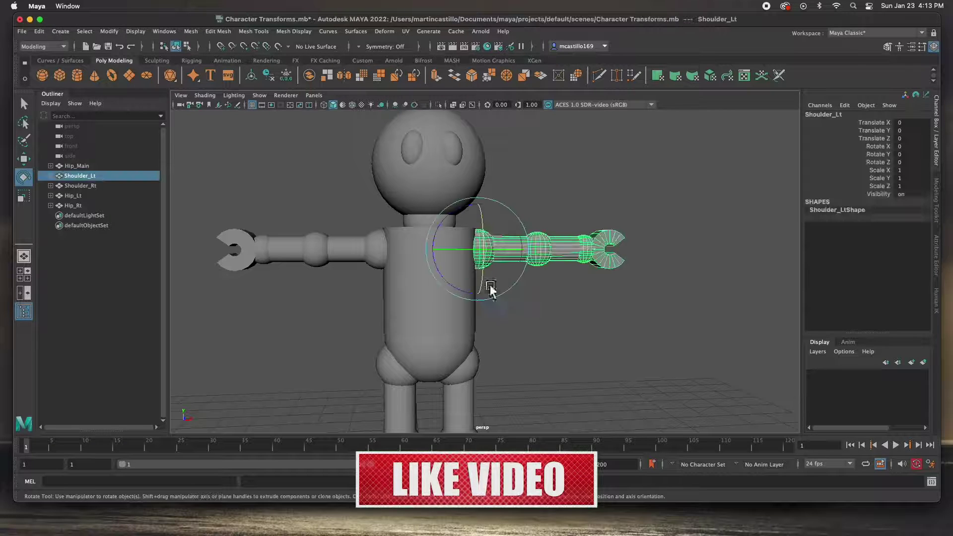
click(482, 257)
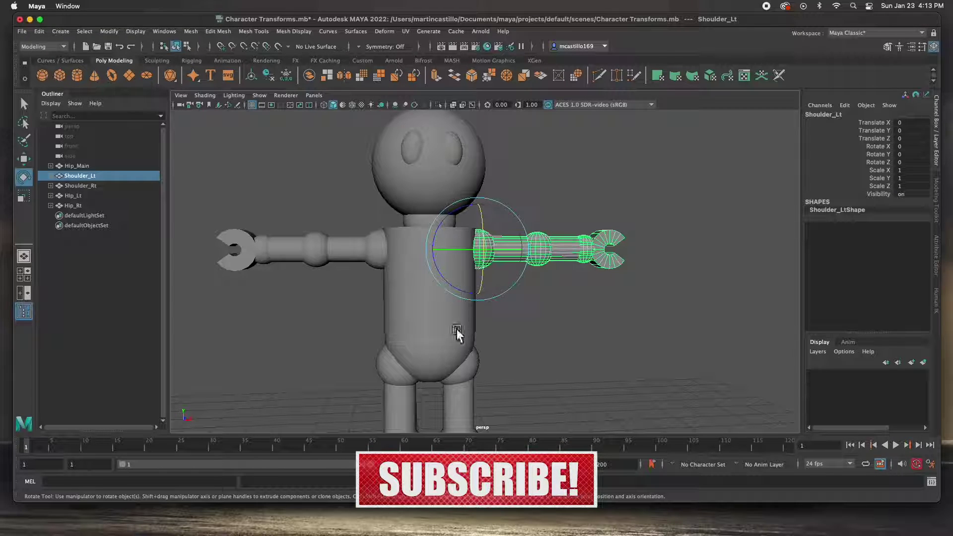
shift+click(437, 356)
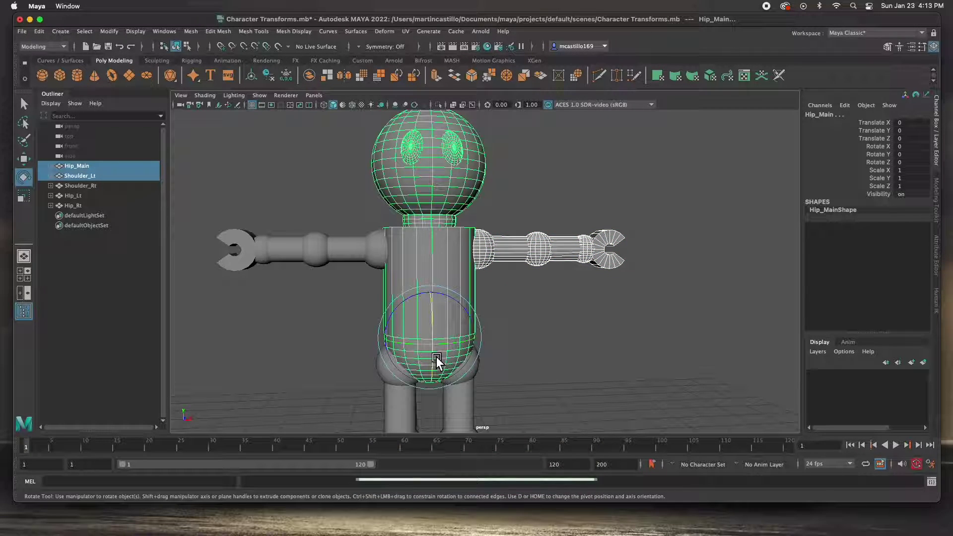
key(p)
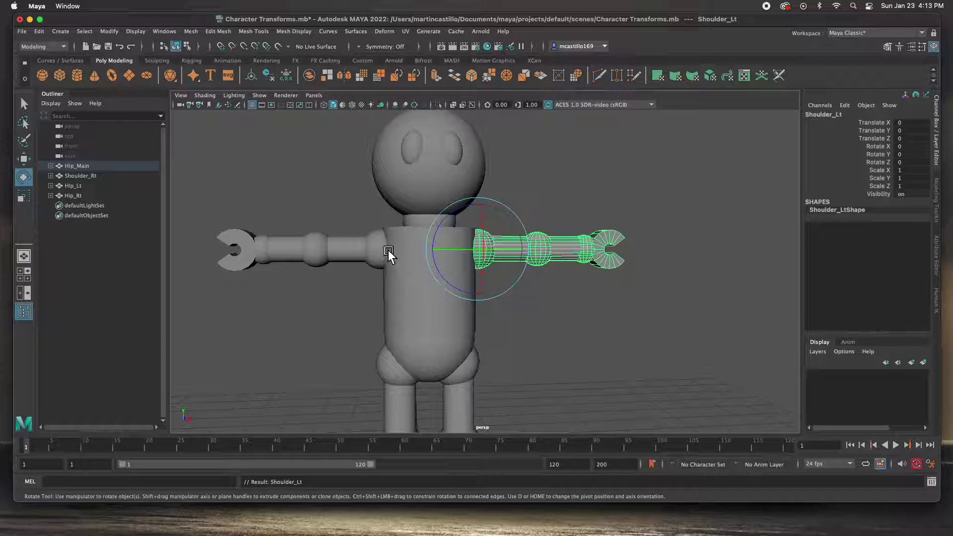
click(385, 250)
shift+click(431, 369)
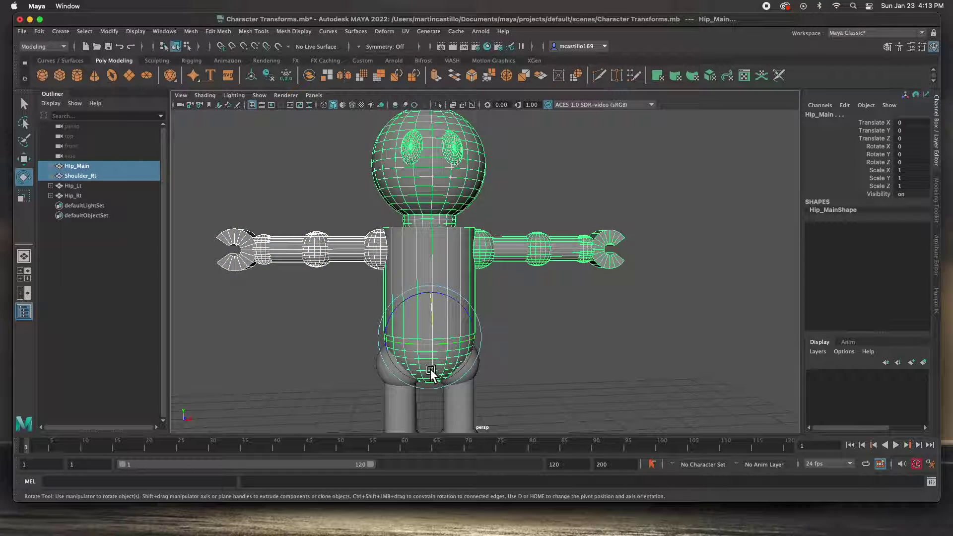
key(p)
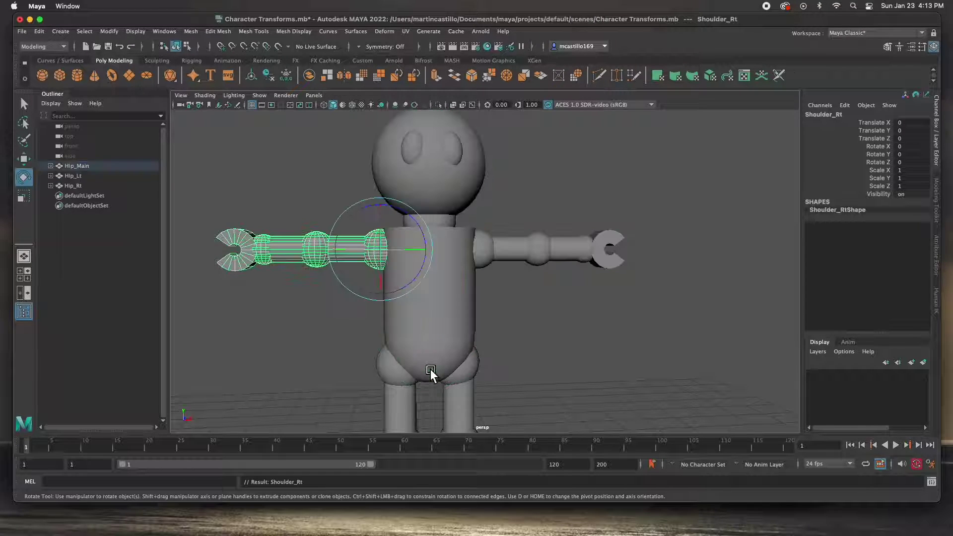
Step: Parent both leg chains, Hip_Lt and Hip_Rt, under Hip_Main one after the other
click(472, 373)
key(q)
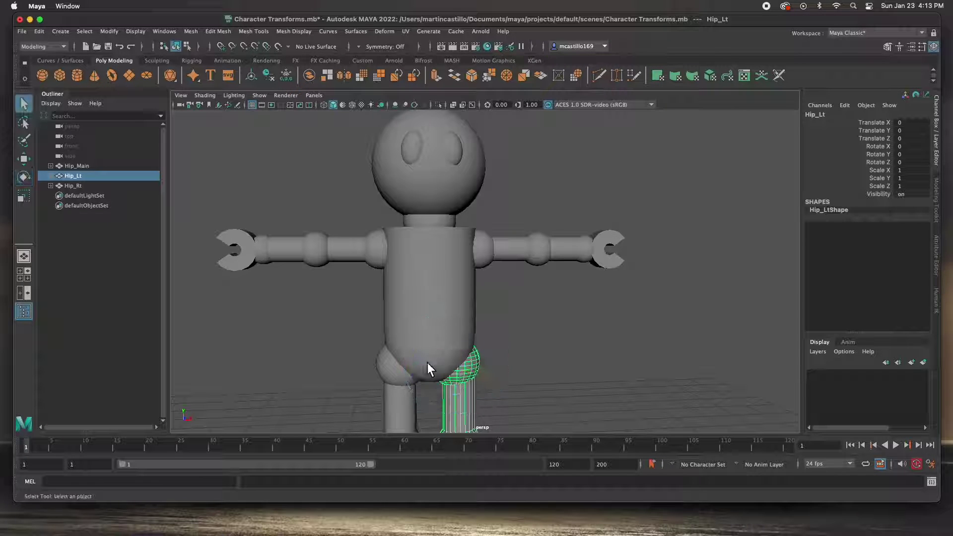
shift+click(429, 362)
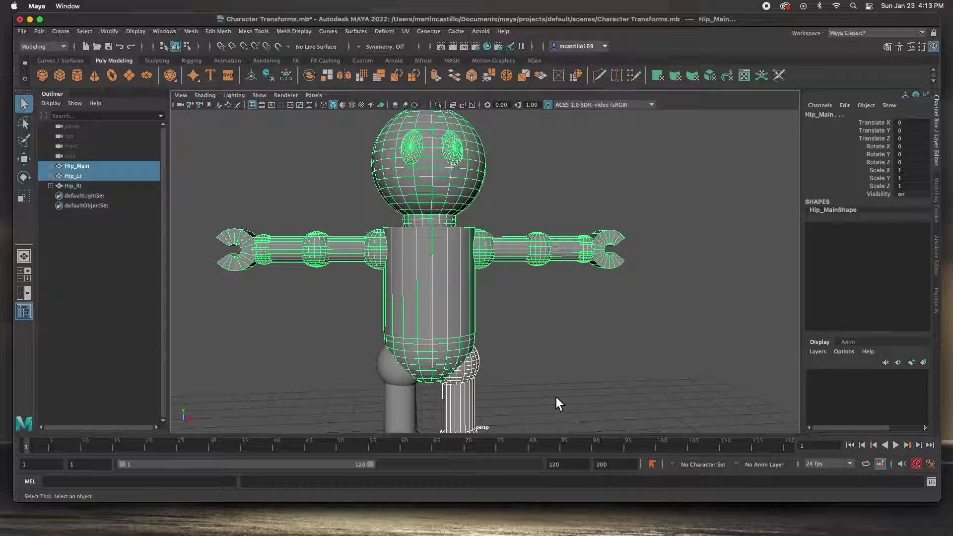
key(p)
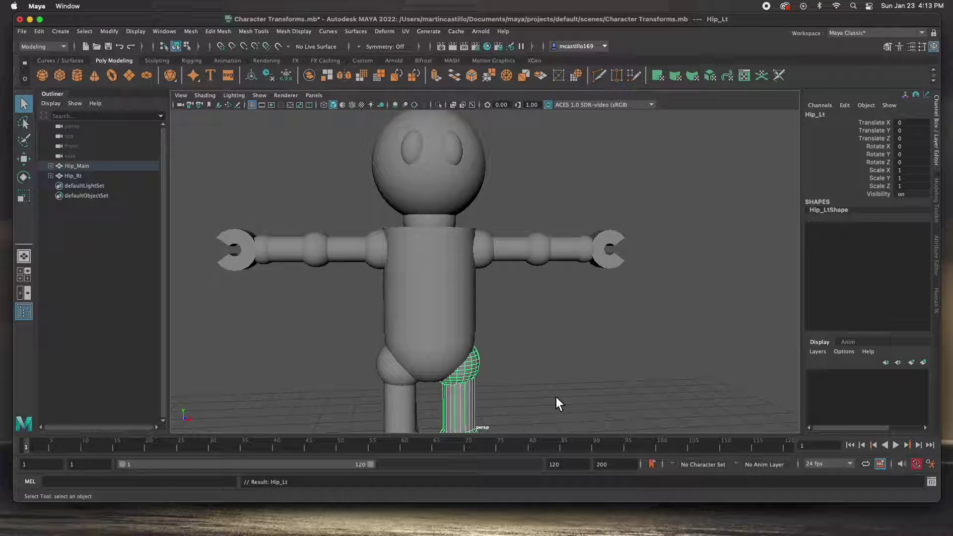
click(400, 371)
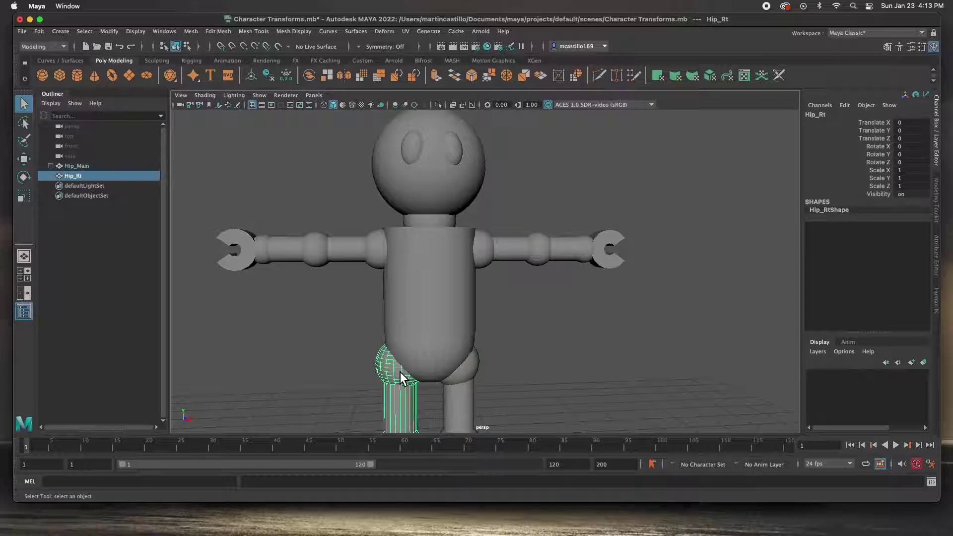
shift+click(434, 366)
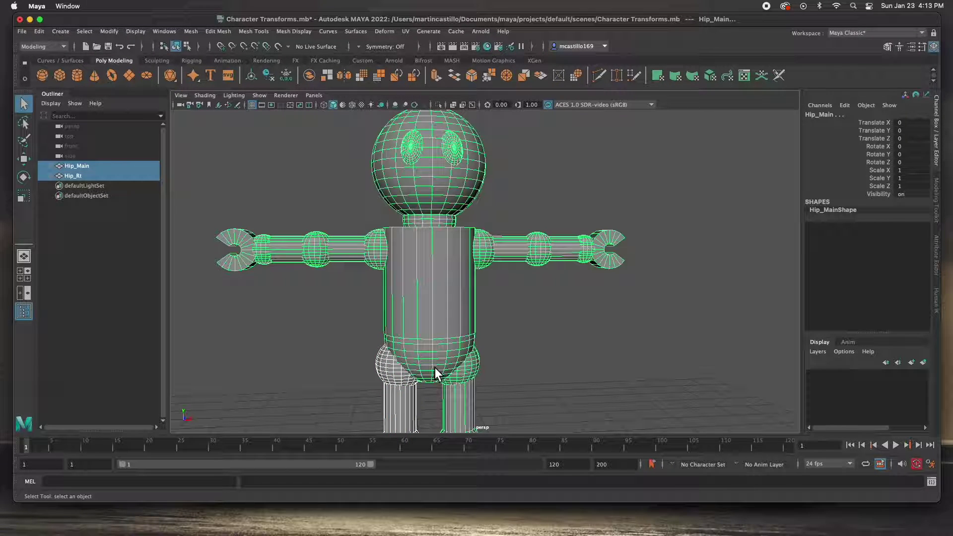
key(p)
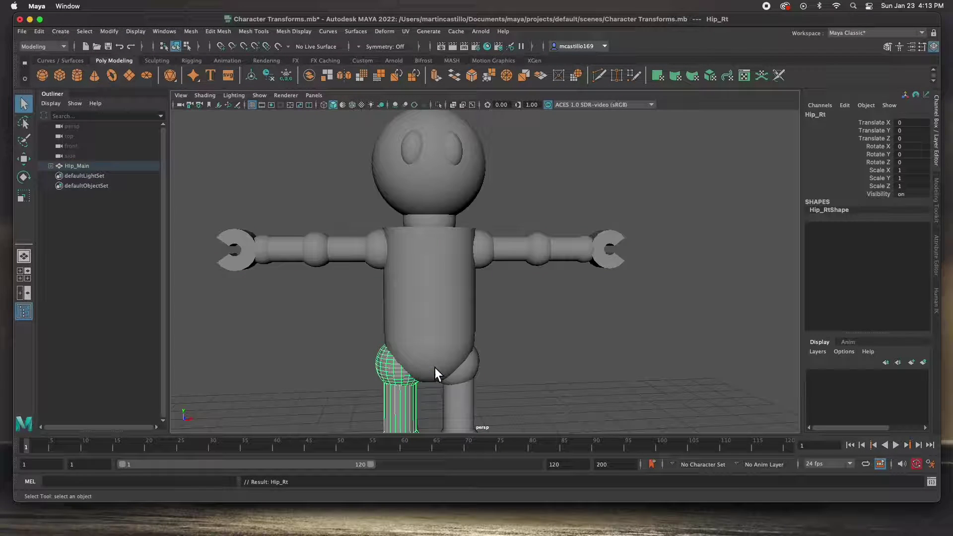
Step: Expand Hip_Main with its Neck, Shoulder_Lt, Shoulder_Rt and Hip_Lt branches in the Outliner to examine the finished hierarchy
click(51, 167)
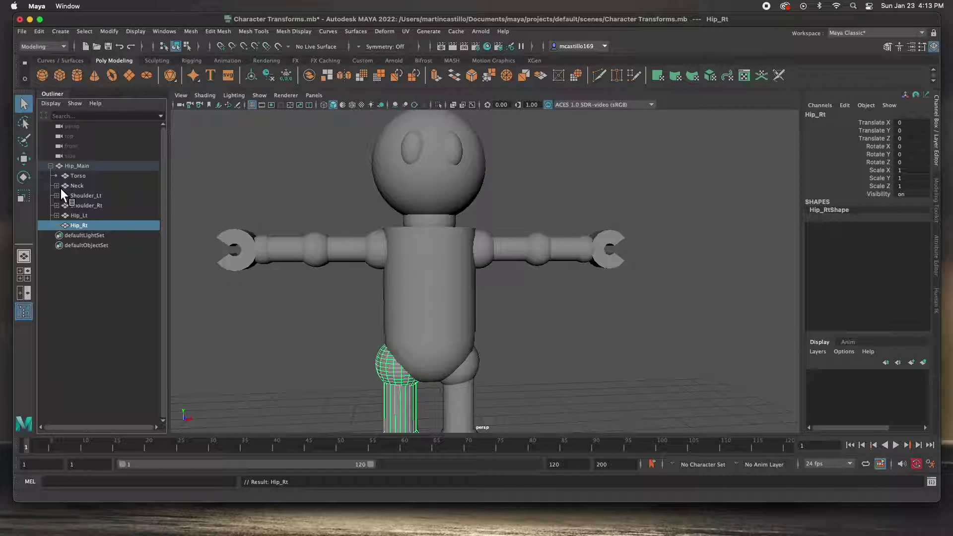
click(57, 185)
click(57, 225)
click(56, 255)
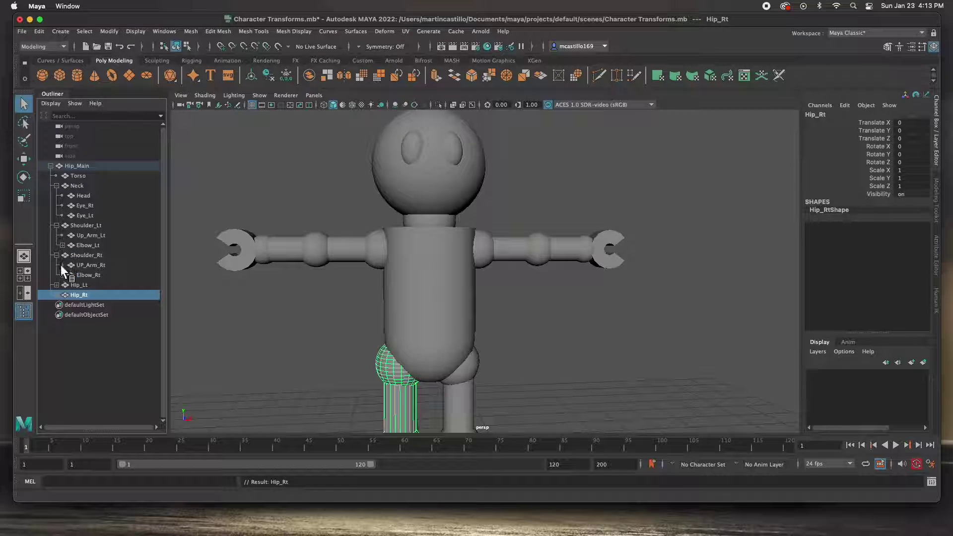
click(56, 285)
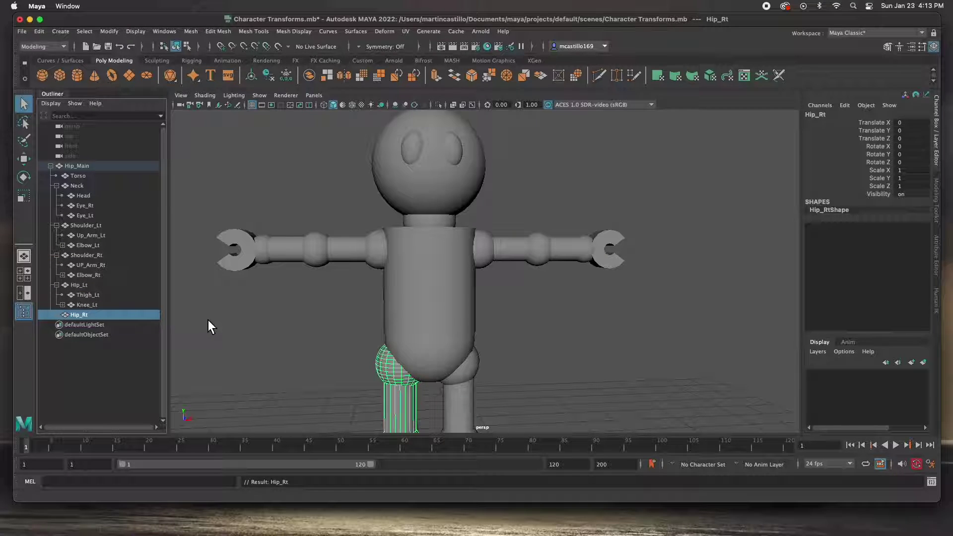
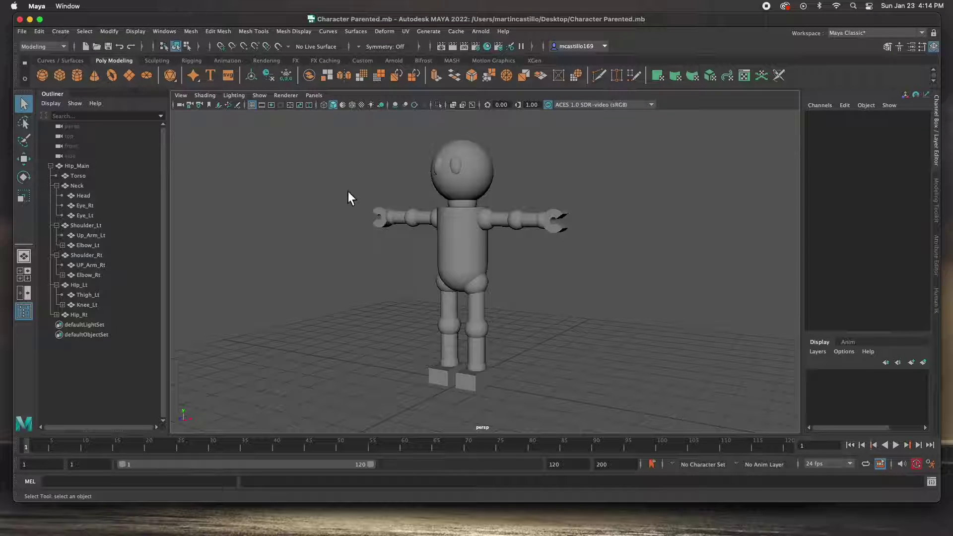
Step: Select every part of the character and set a keyframe on all its channels at frame 1
drag(336, 131, 630, 407)
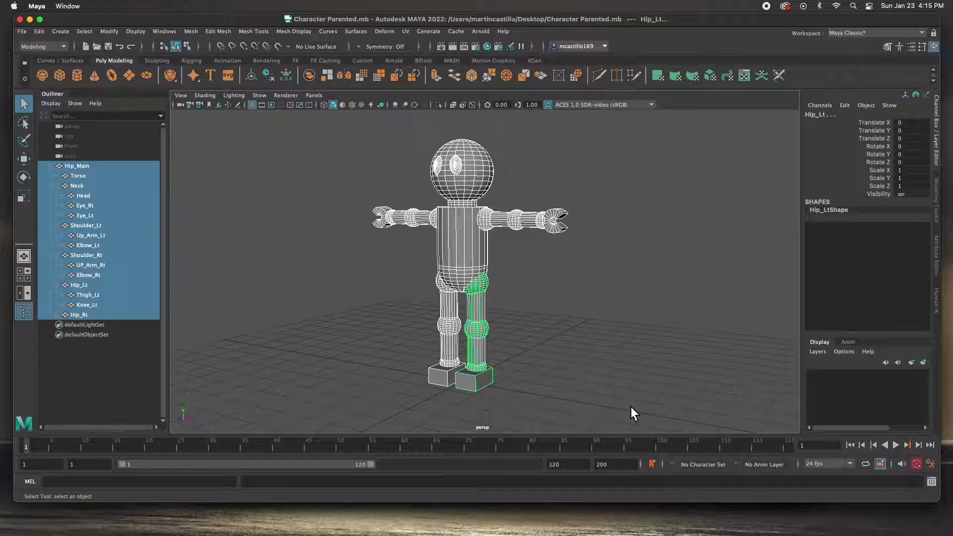
key(s)
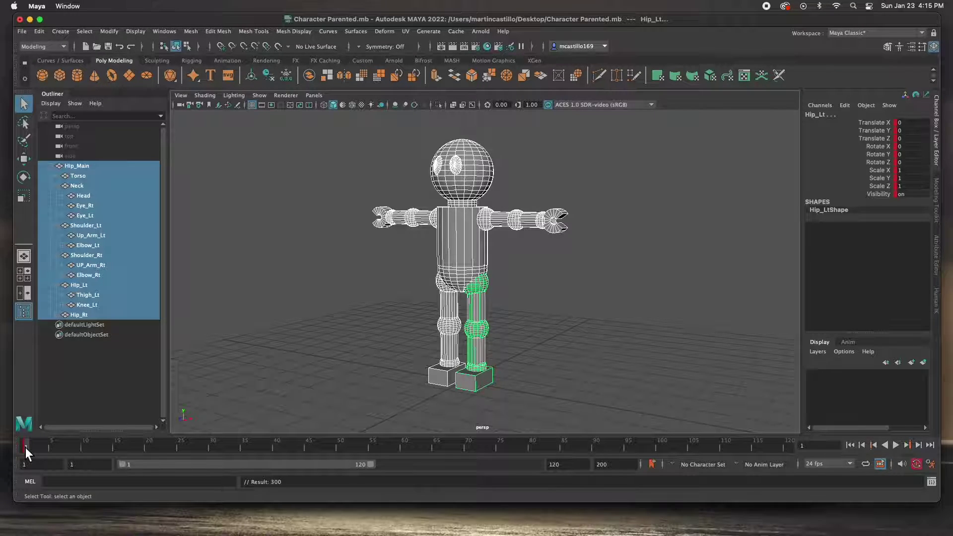
click(373, 336)
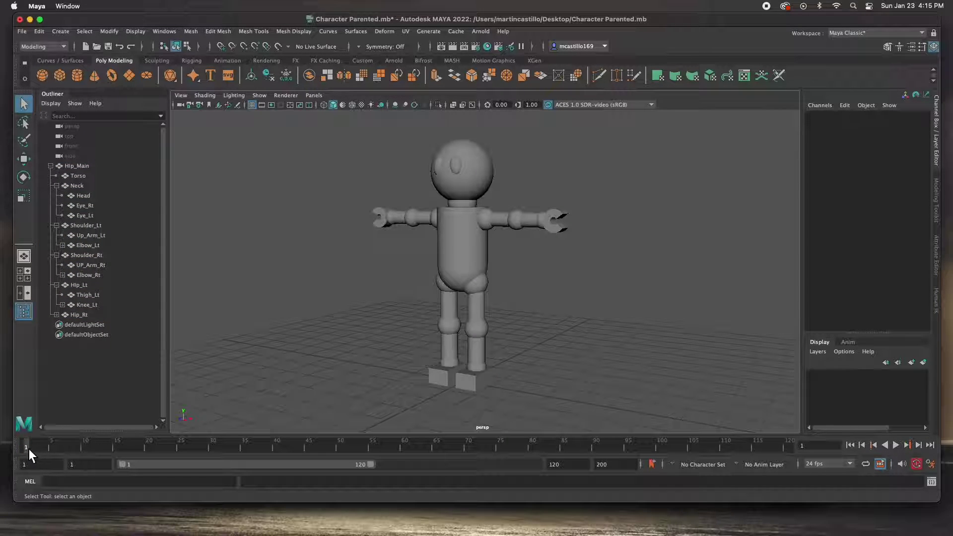
Step: Go to frame 10 on the timeline and make sure automatic keyframing is enabled
key(alt+v)
key(alt+v)
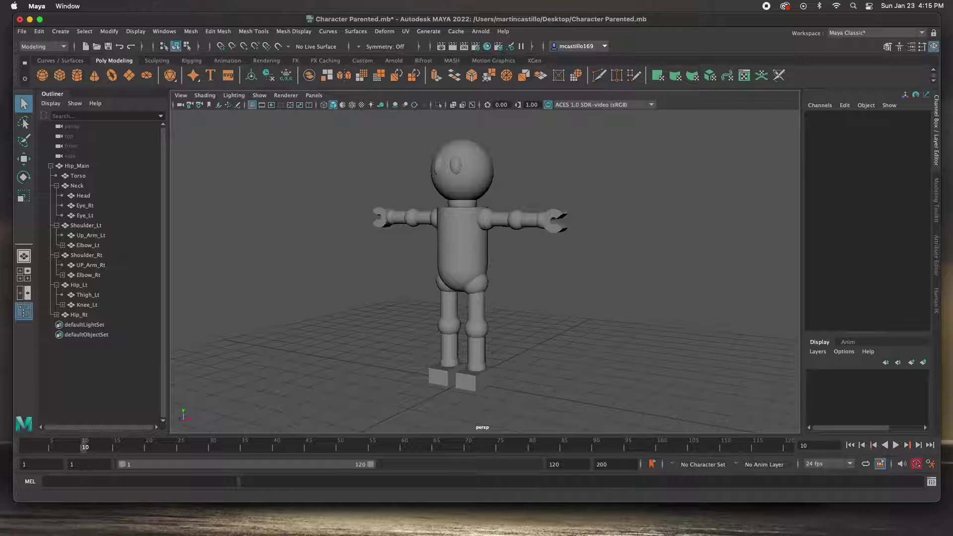
click(917, 464)
click(919, 465)
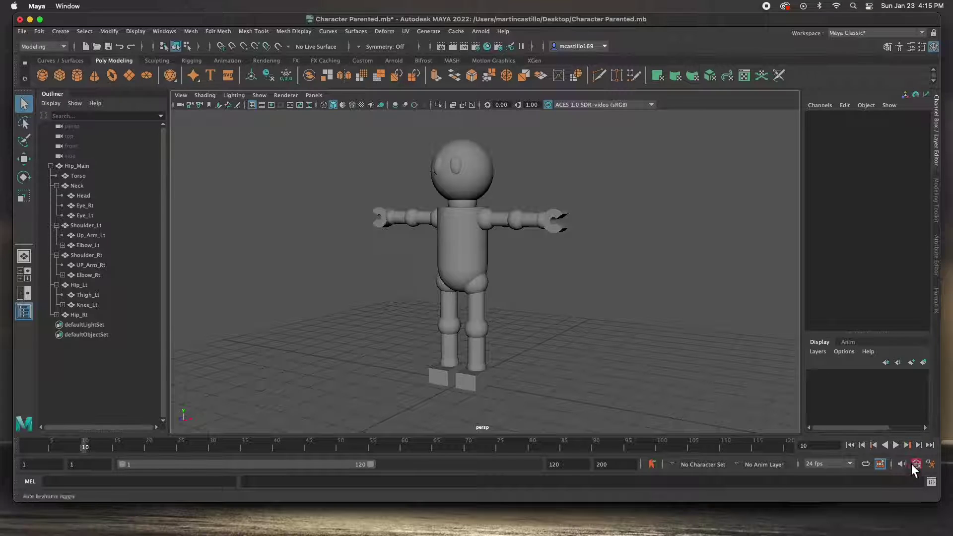
Step: Lower the left arm by rotating Shoulder_Lt about -75.7 degrees on Z and 6.6 degrees on Y
click(487, 221)
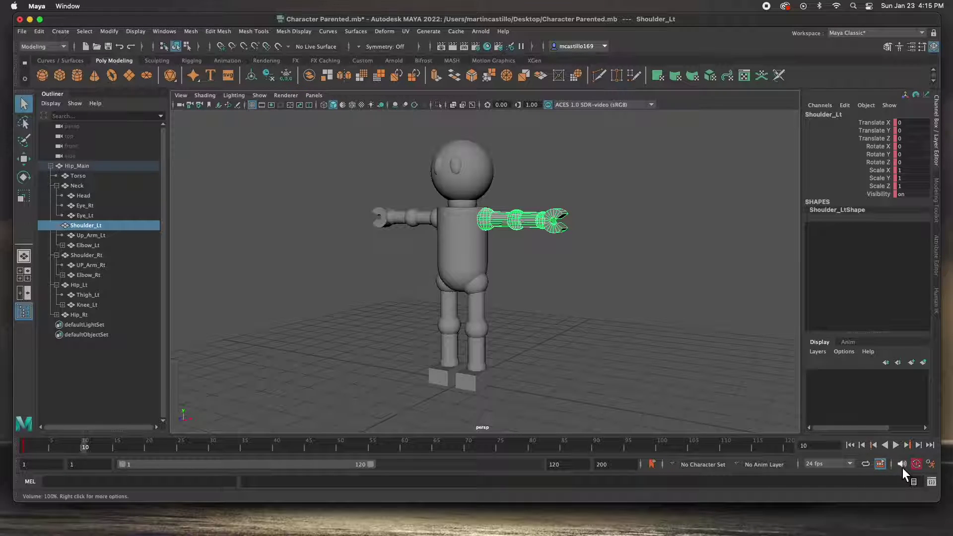
key(e)
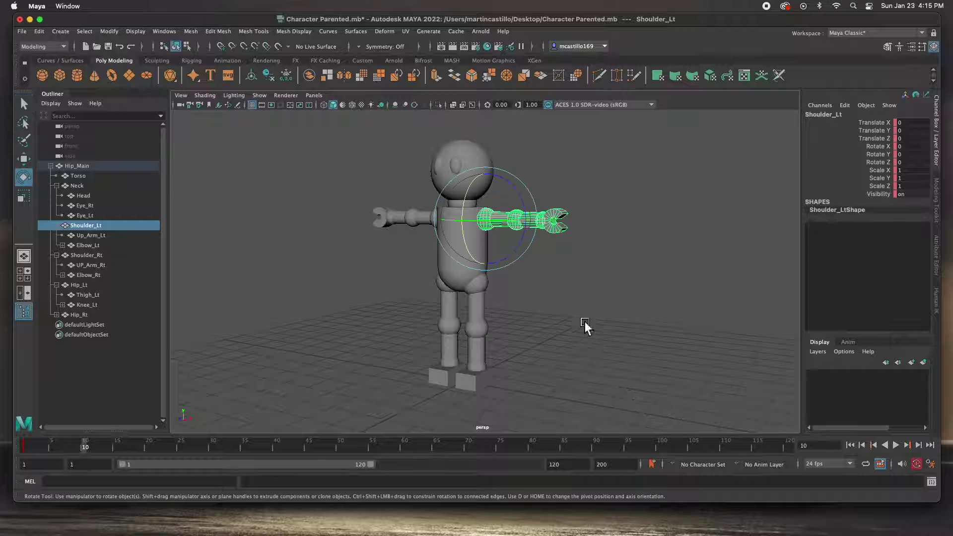
drag(523, 201, 512, 261)
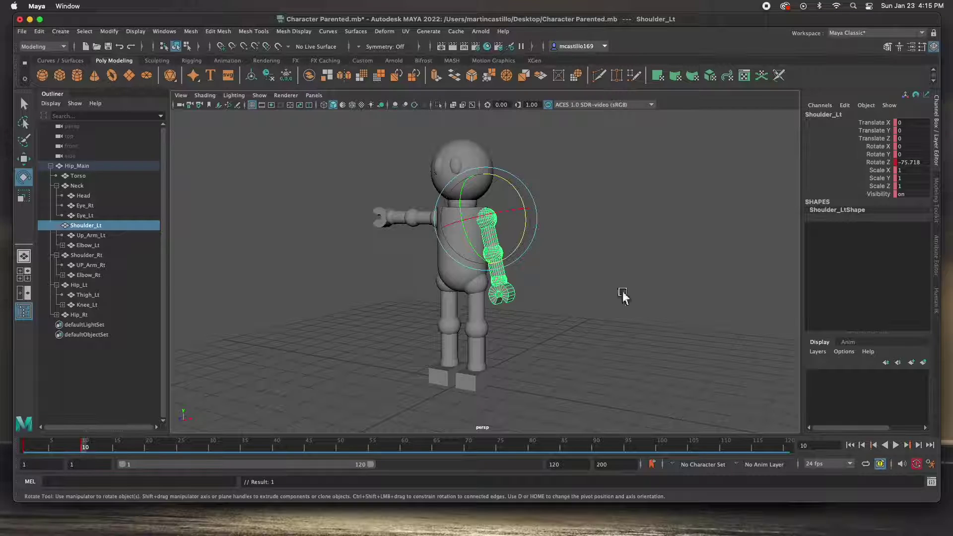
drag(466, 233, 470, 238)
click(570, 268)
Step: Bend Elbow_Lt about -24 degrees on Y and turn the left wrist so the hand faces the body
click(511, 262)
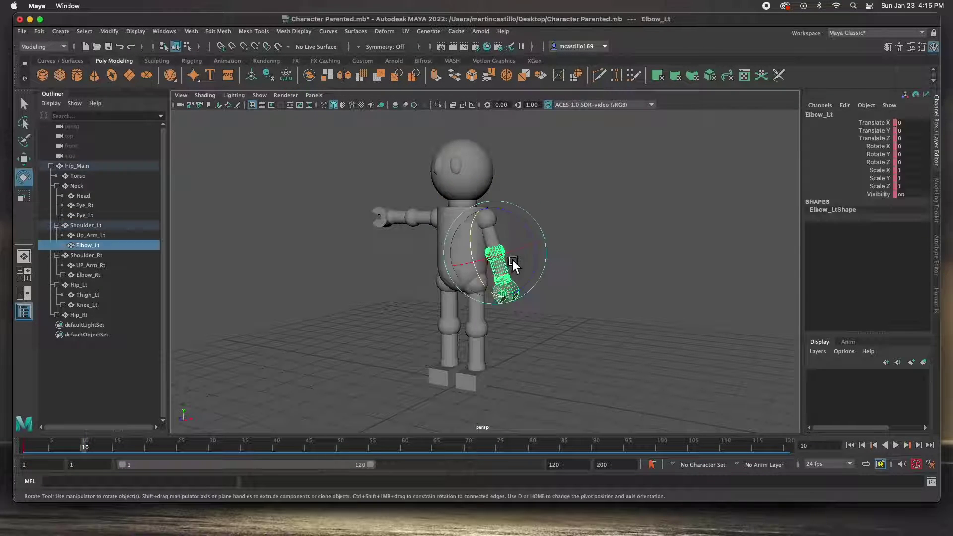
drag(482, 282, 467, 267)
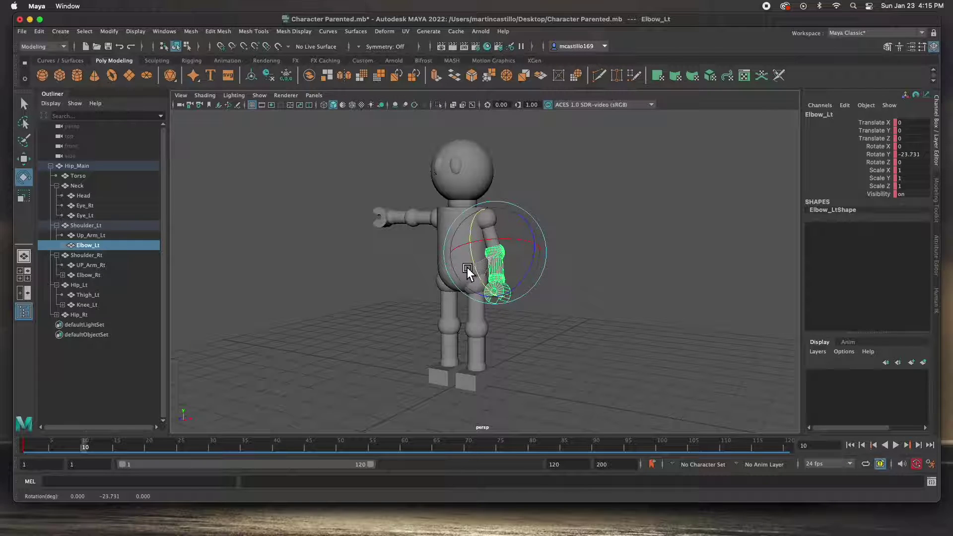
click(599, 323)
click(505, 287)
drag(527, 274, 435, 221)
Step: Rotate Shoulder_Rt to lower the right arm beside the torso and swing it slightly backward
click(436, 222)
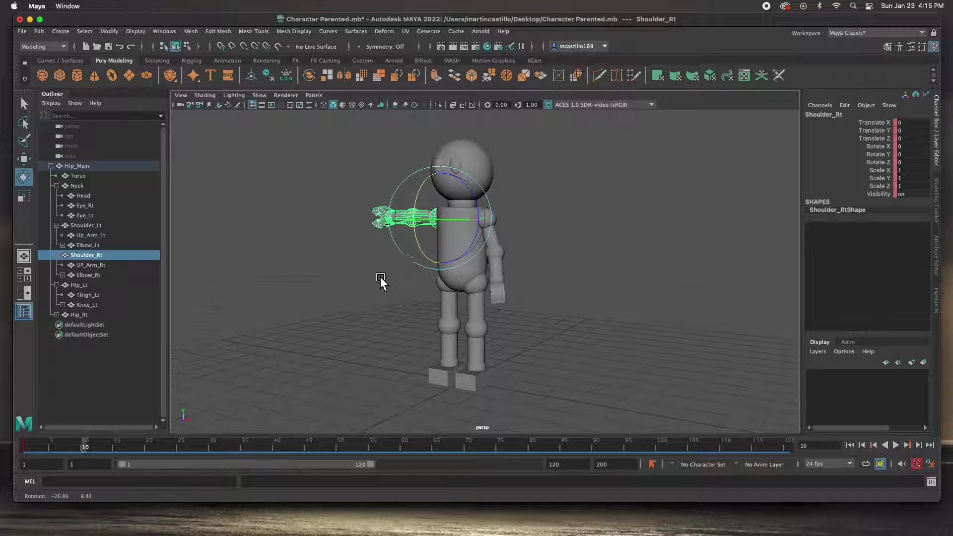
alt+drag(380, 276, 410, 281)
drag(402, 183, 483, 283)
drag(502, 233, 492, 255)
click(380, 276)
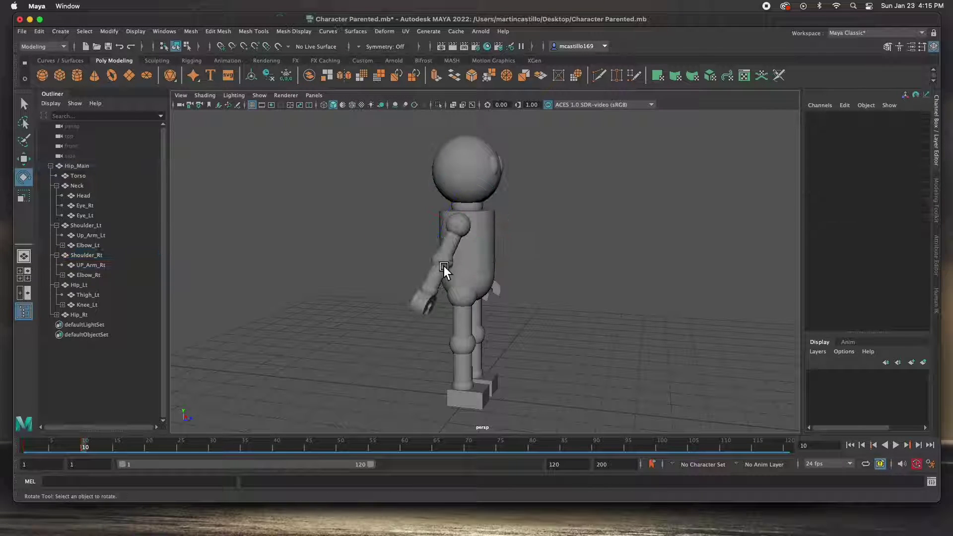
Step: Bend Elbow_Rt forward about 50 degrees on Y
click(443, 267)
drag(473, 297, 498, 270)
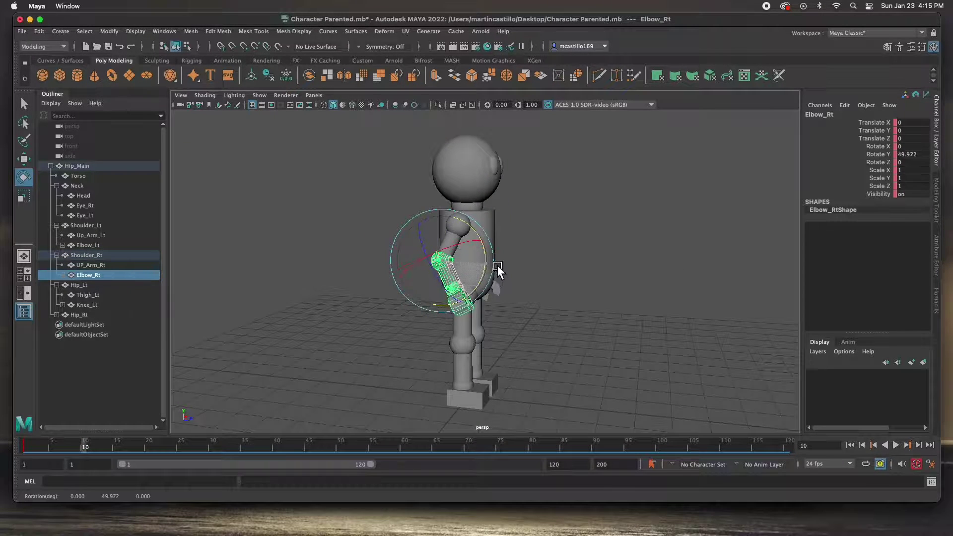
alt+drag(560, 334, 445, 315)
alt+drag(368, 296, 446, 369)
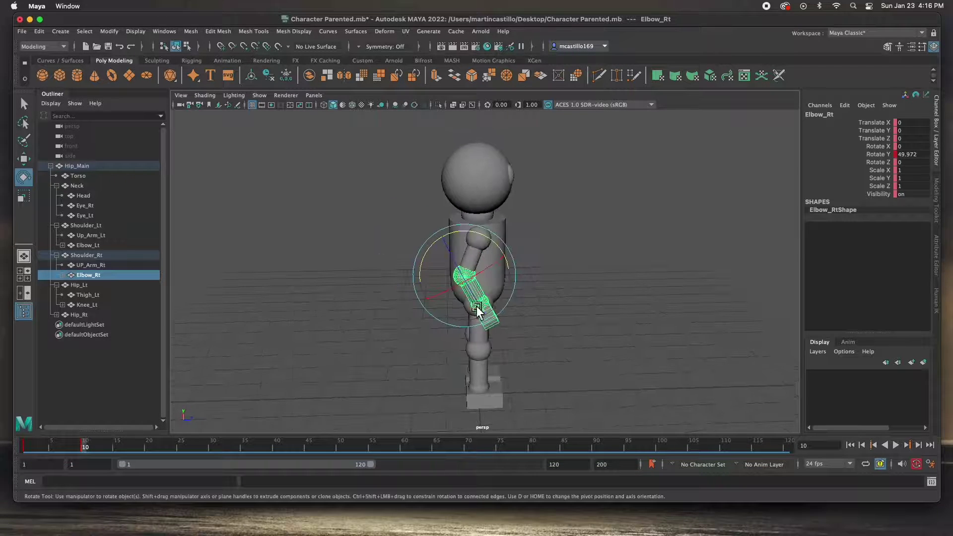
click(431, 379)
Step: Turn the right hand by rotating Wrist_Rt about 58 degrees on X
click(485, 311)
alt+drag(535, 335, 499, 335)
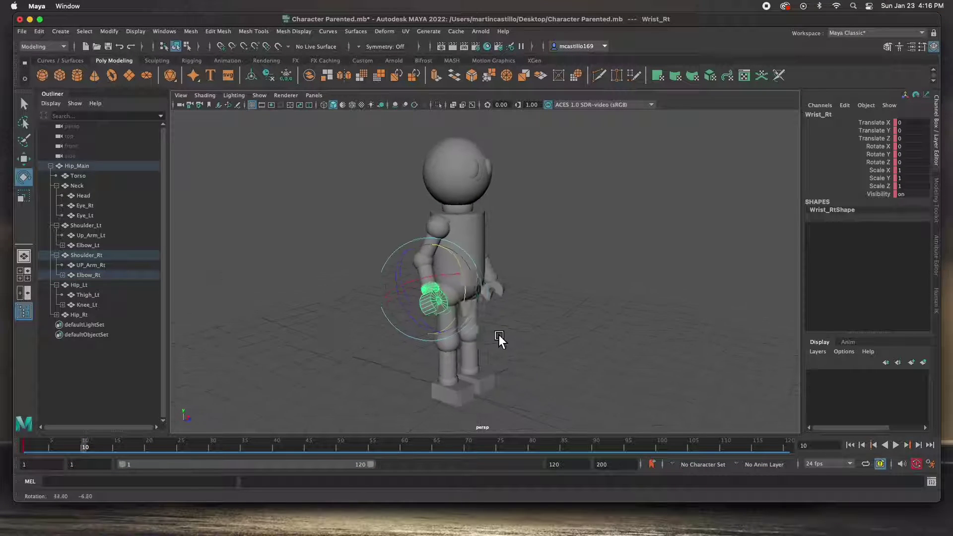
drag(413, 281, 464, 282)
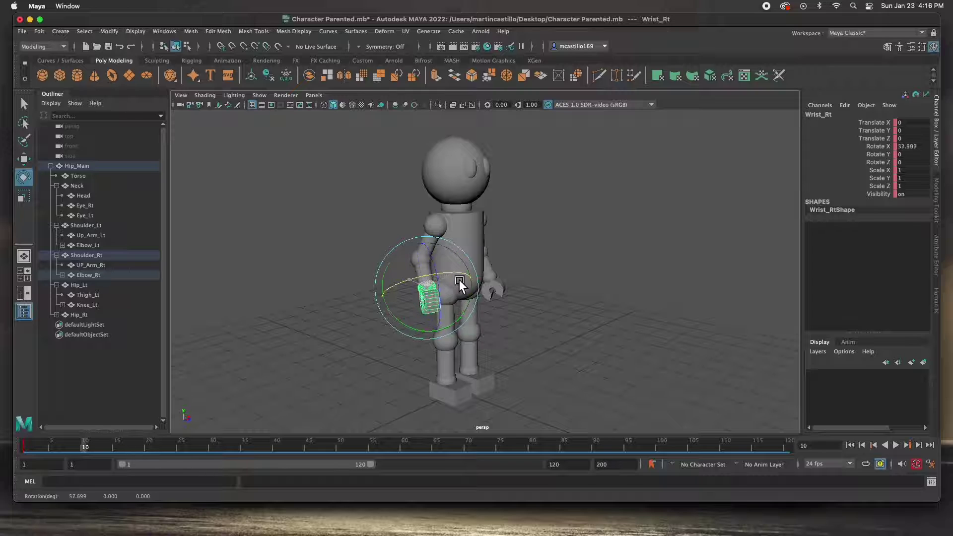
click(553, 329)
Step: Rotate Hip_Lt so that the left leg swings forward from the hip
alt+drag(553, 329, 475, 338)
click(480, 294)
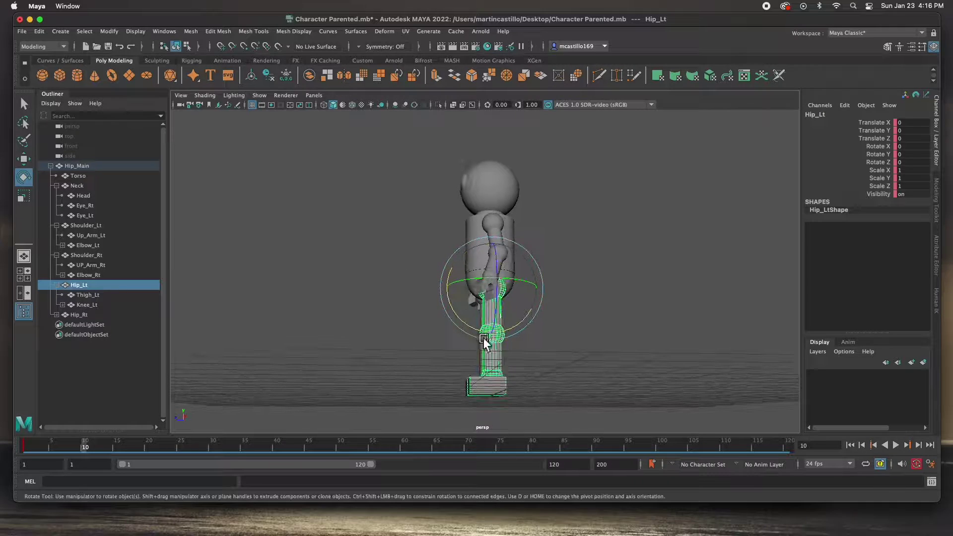
alt+drag(533, 317, 534, 332)
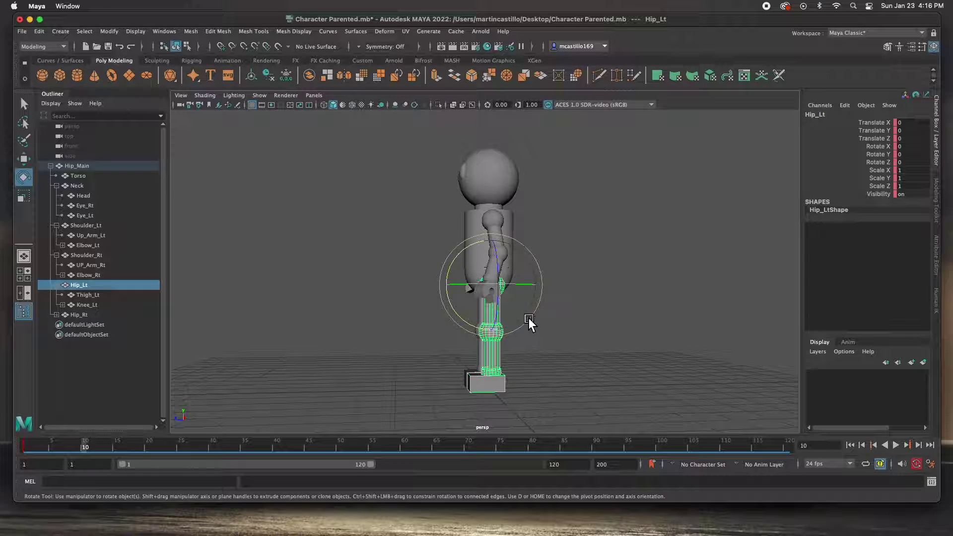
drag(475, 323, 446, 308)
click(401, 318)
Step: Bend the left lower leg backward by rotating Knee_Lt about 93 degrees on X
click(472, 321)
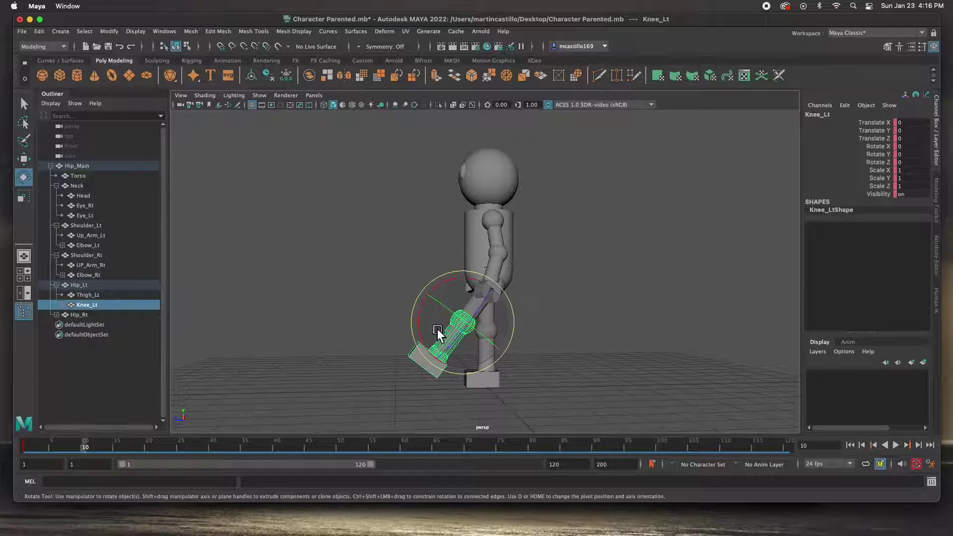
drag(425, 315, 469, 344)
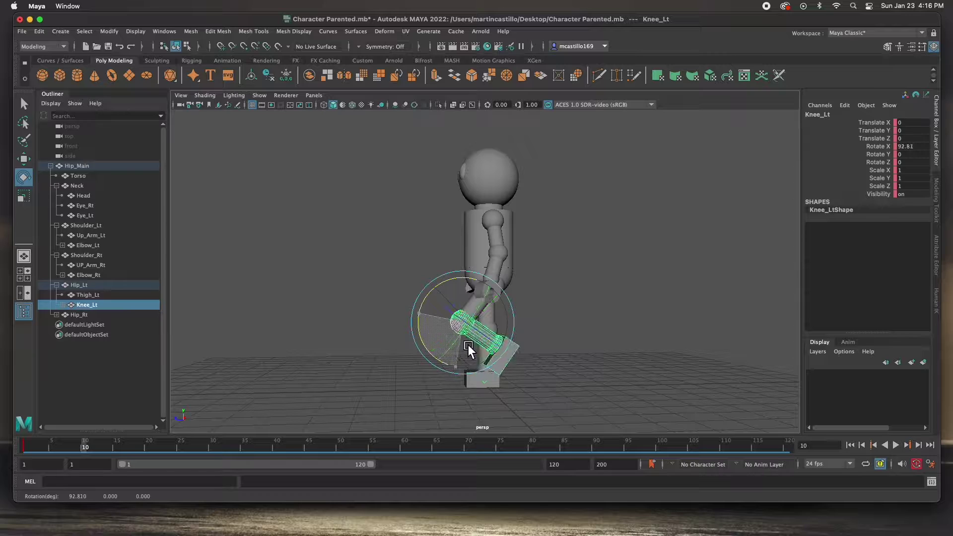
click(550, 371)
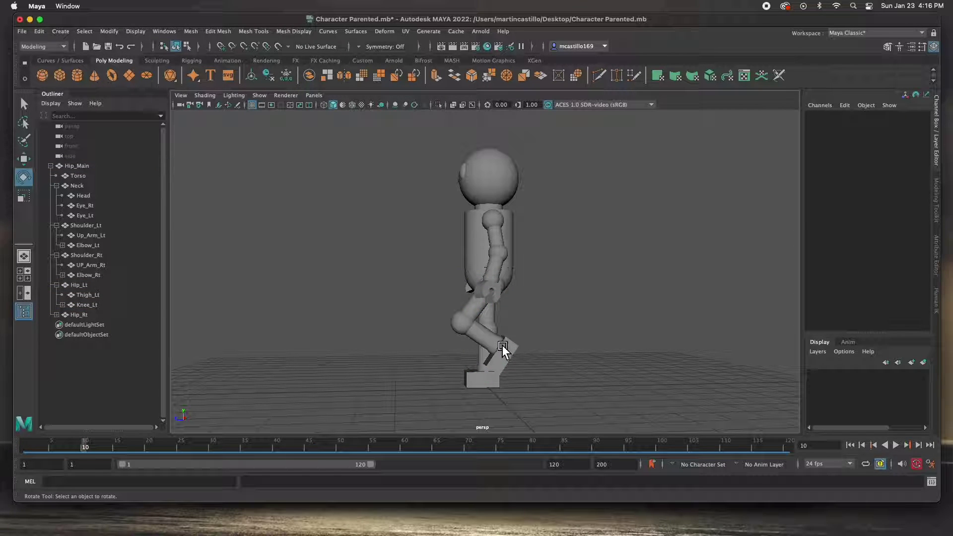
Step: Select Ankle_Lt instead of Foot_Lt and rotate it to point the left foot downward
click(503, 344)
click(496, 342)
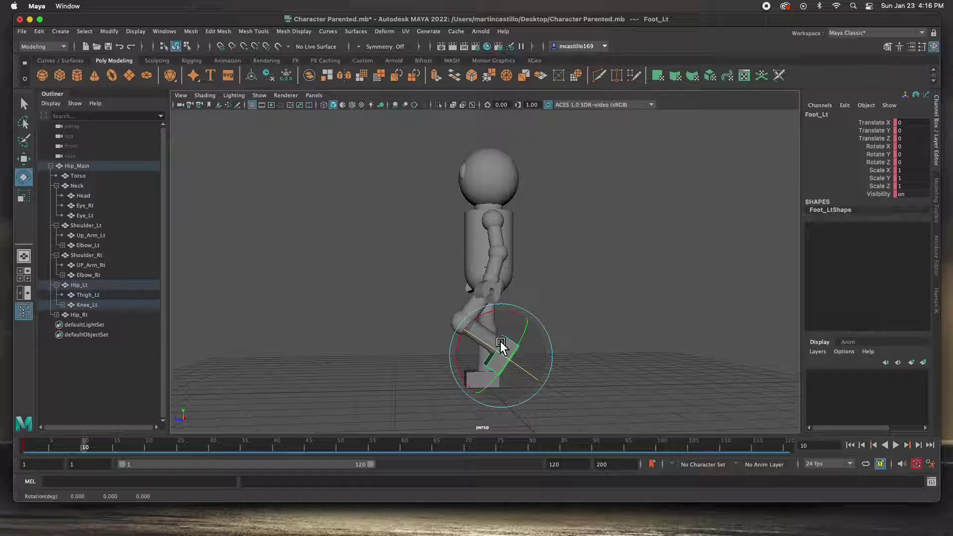
key(q)
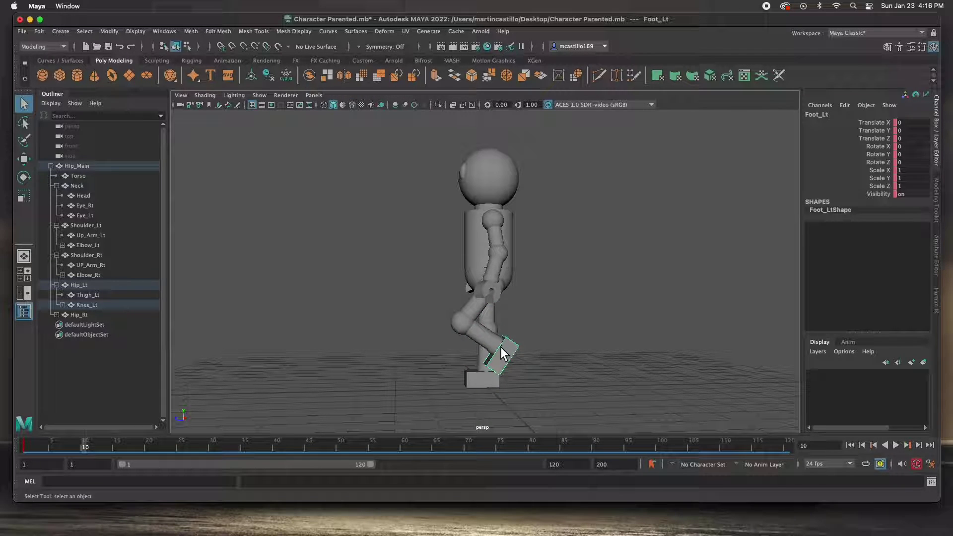
click(498, 347)
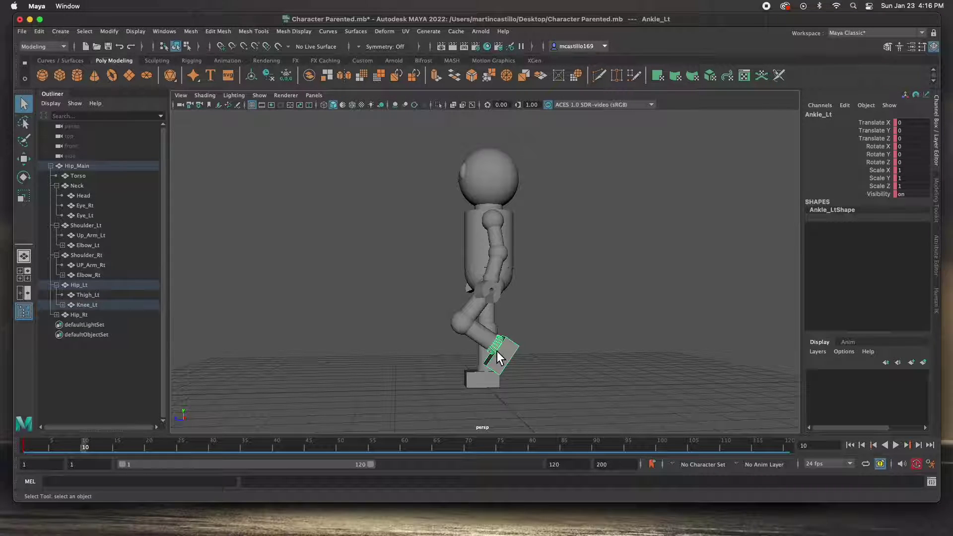
key(e)
drag(460, 330, 472, 355)
click(555, 323)
Step: Turn and tilt the head by rotating Neck about 45 degrees on Y and 9 degrees on X
alt+drag(453, 320, 502, 333)
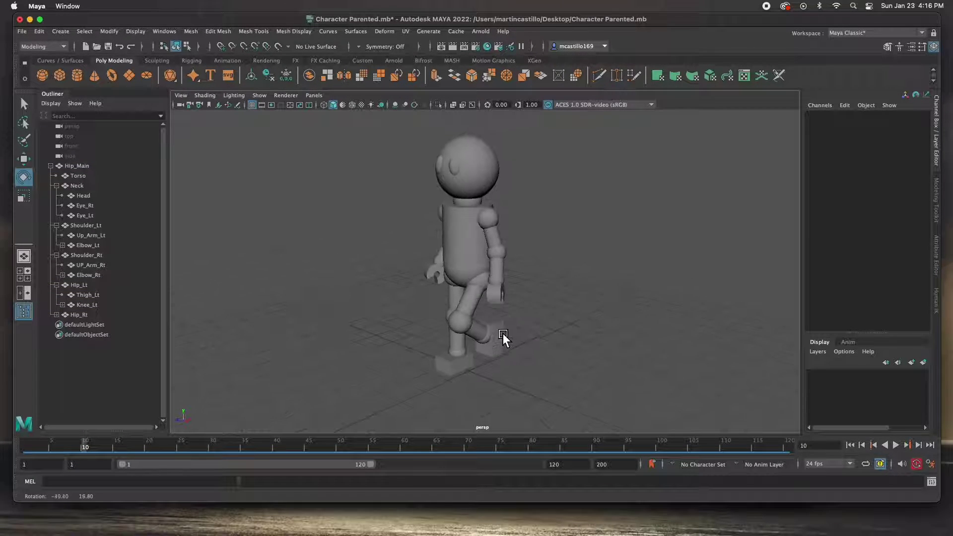
click(475, 203)
alt+drag(408, 220, 483, 216)
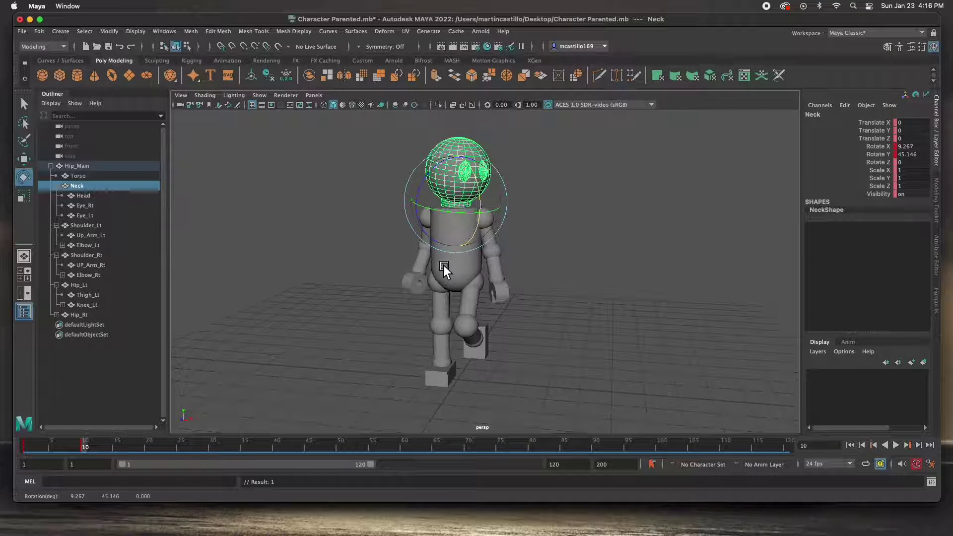
click(559, 263)
Step: Check Shoulder_Lt, then try rotating Up_Arm_Lt alone about 48.7 degrees on Y and undo that rotation
alt+drag(558, 263, 487, 239)
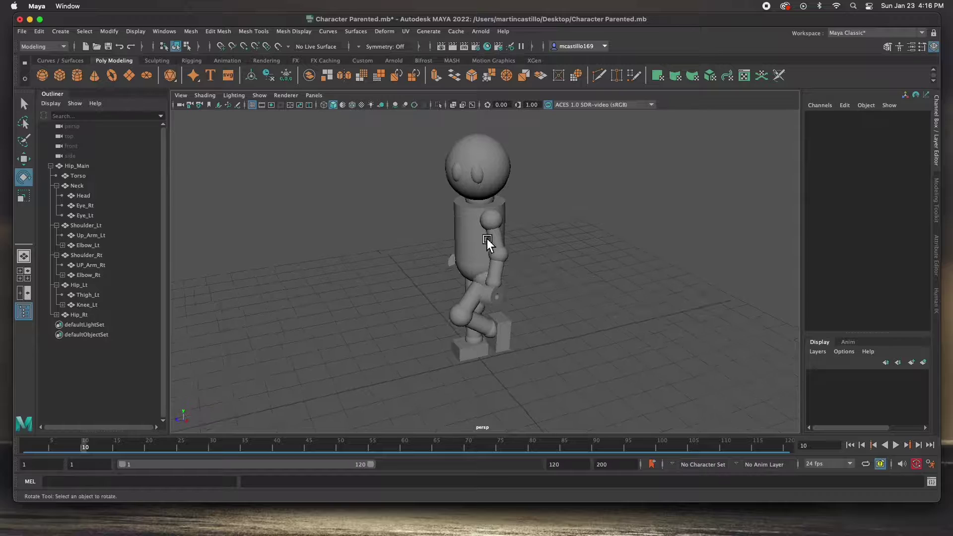
click(493, 225)
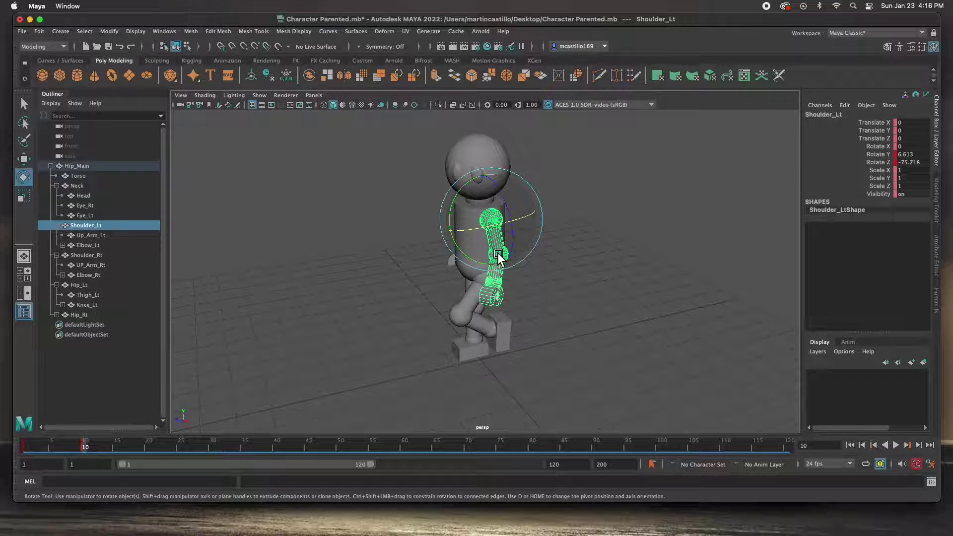
alt+drag(559, 311, 594, 287)
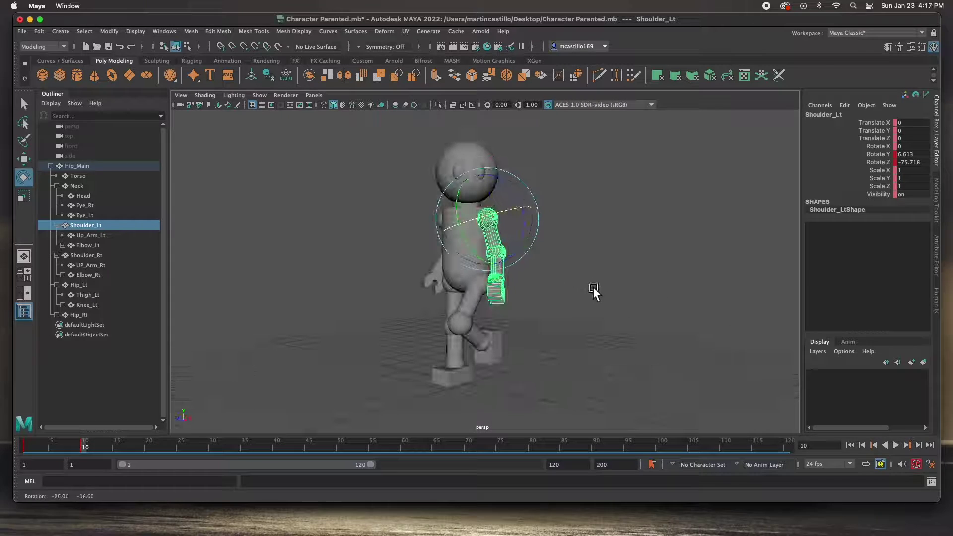
click(553, 294)
click(497, 238)
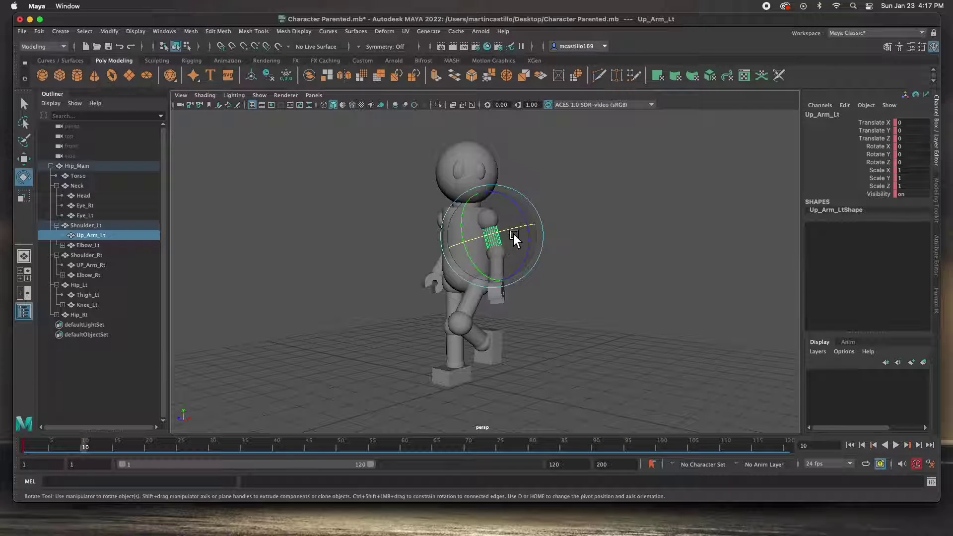
drag(467, 231, 466, 266)
key(ctrl+z)
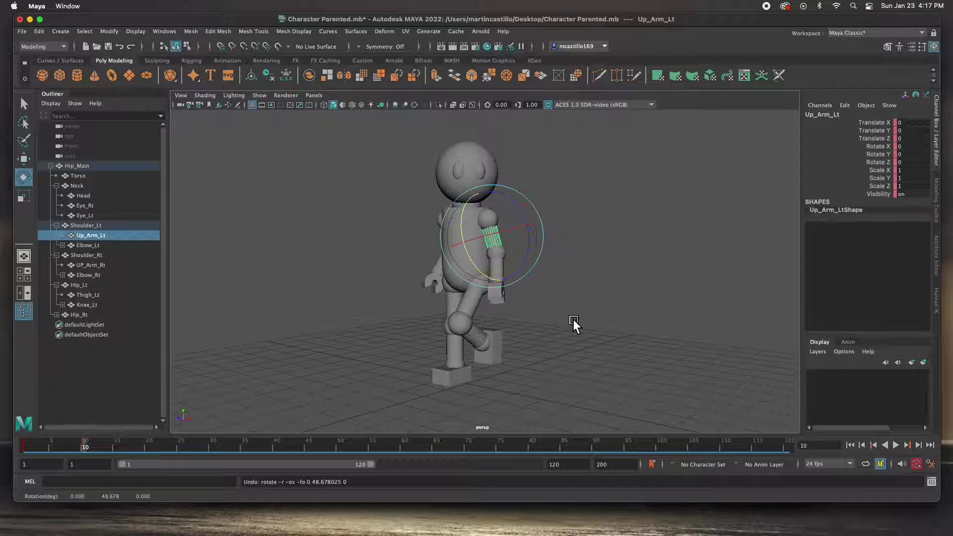
Step: Select Shoulder_Lt to check that the whole left arm belongs to it, and clear the selection
click(577, 317)
click(490, 220)
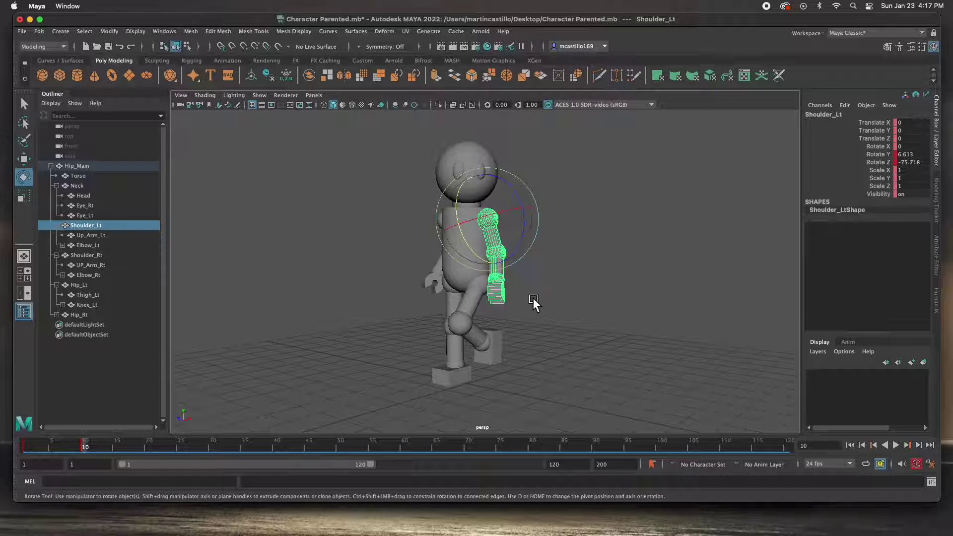
click(553, 301)
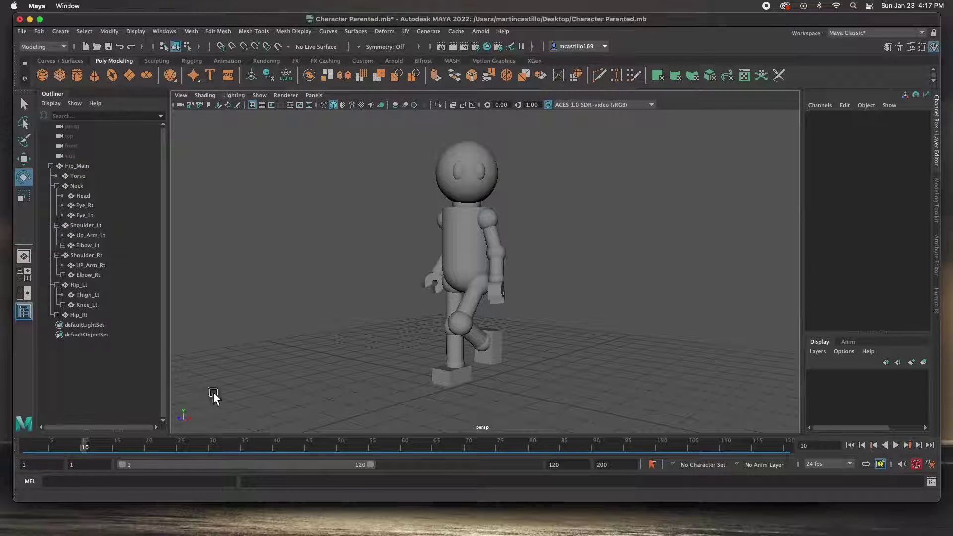
Step: Scrub the timeline around frame 10 and play the animation to review the character's movement into the new pose, then stop playback
mouse_move(356, 368)
alt+mouse_down()
mouse_move(514, 364)
mouse_move(341, 356)
mouse_move(357, 364)
alt+mouse_up()
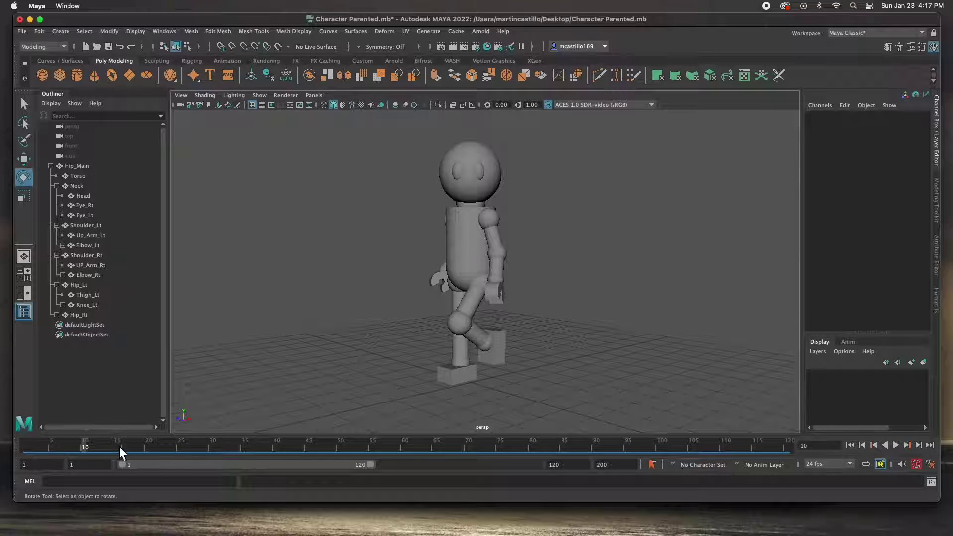
mouse_move(87, 450)
mouse_down()
mouse_move(21, 451)
mouse_move(90, 457)
mouse_up()
key(alt+v)
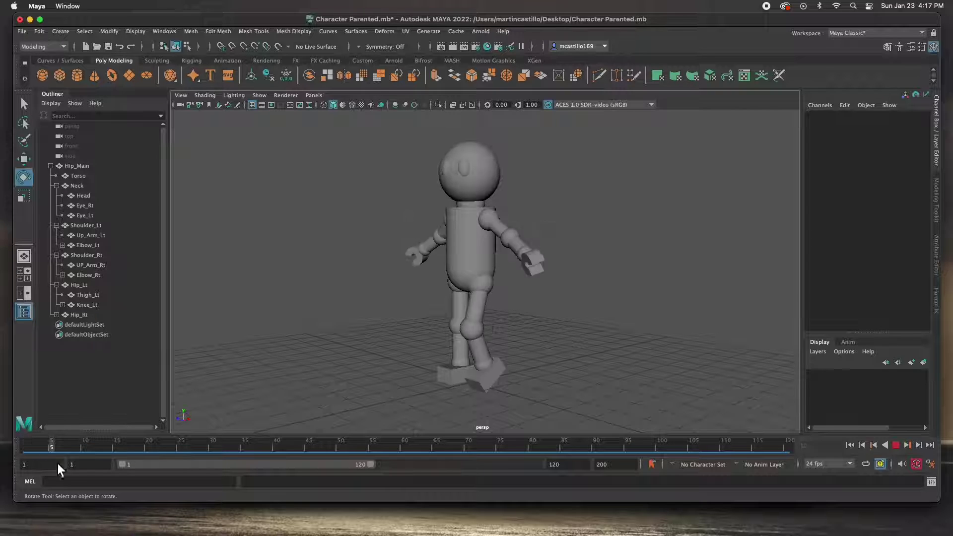
key(alt+v)
mouse_move(370, 335)
alt+mouse_down()
mouse_move(317, 334)
mouse_move(379, 344)
alt+mouse_up()
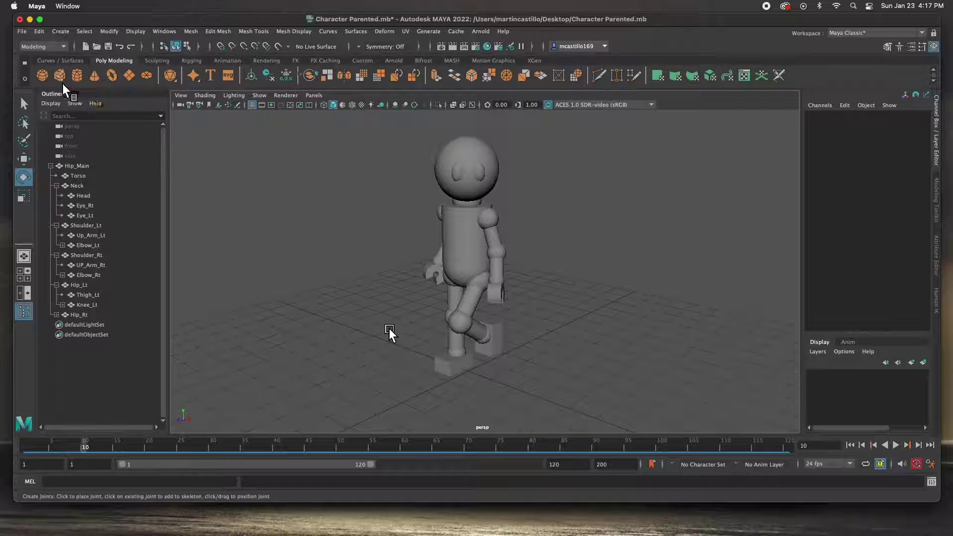
click(192, 60)
click(60, 75)
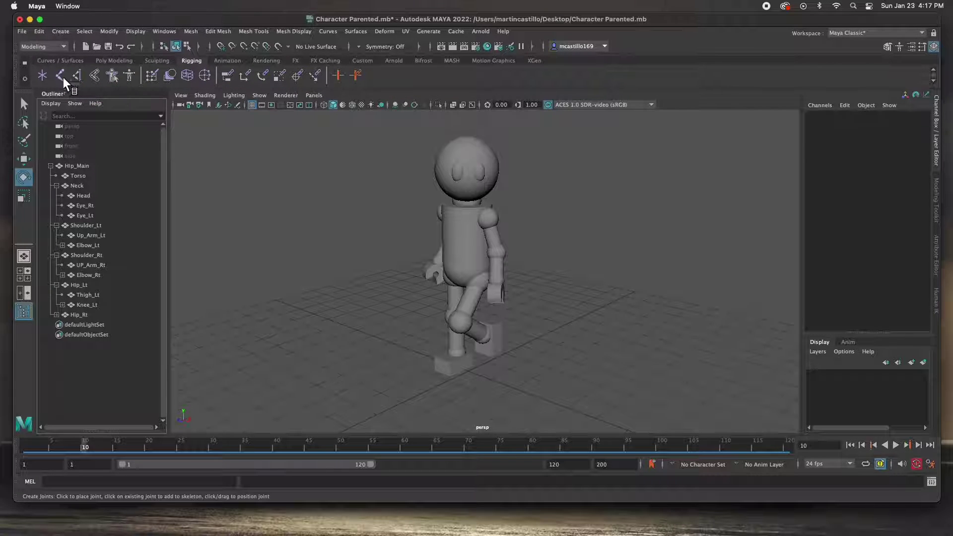
click(61, 60)
click(105, 61)
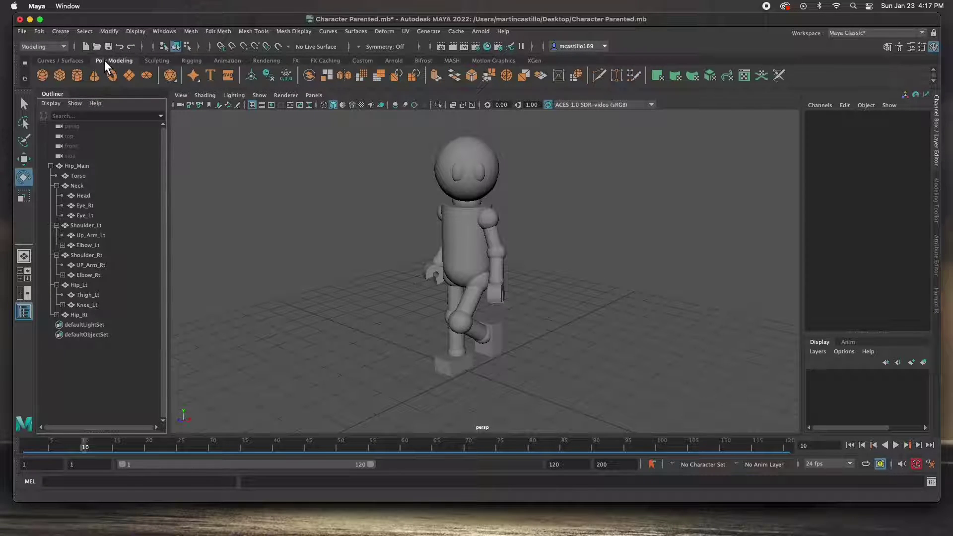
Step: Select the character's parts from Hip_Main through Knee_Lt to inspect the parented hierarchy, and clear the selection
drag(394, 136, 566, 360)
click(502, 342)
drag(82, 165, 86, 305)
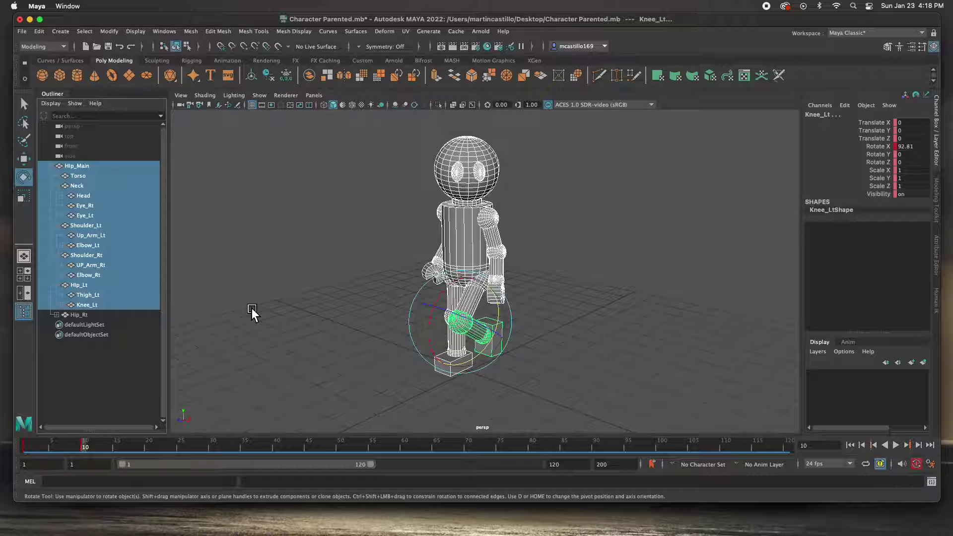
click(251, 308)
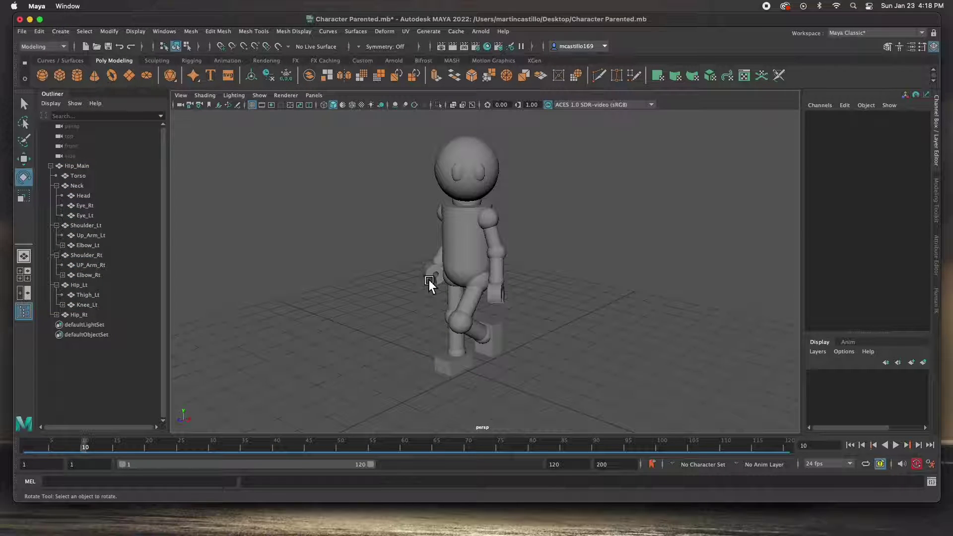